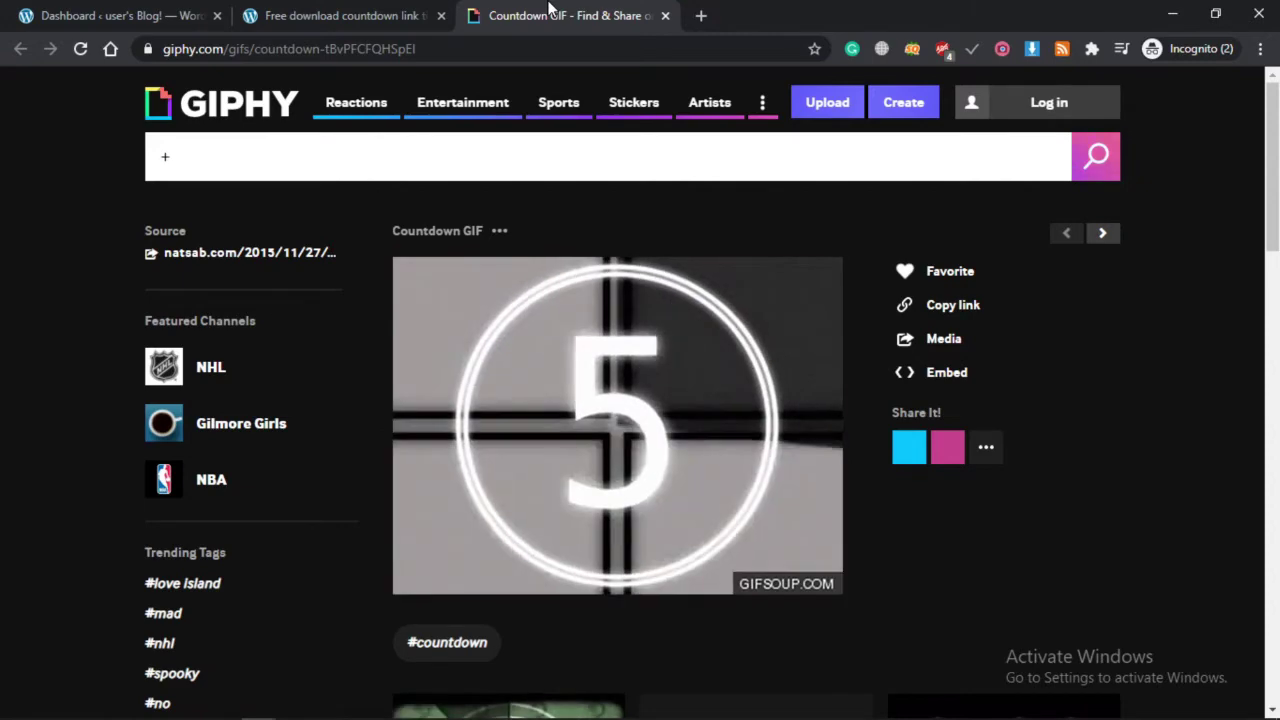
Switch to the countdown demo article and reload it.
left_click(340, 15)
left_click(634, 48)
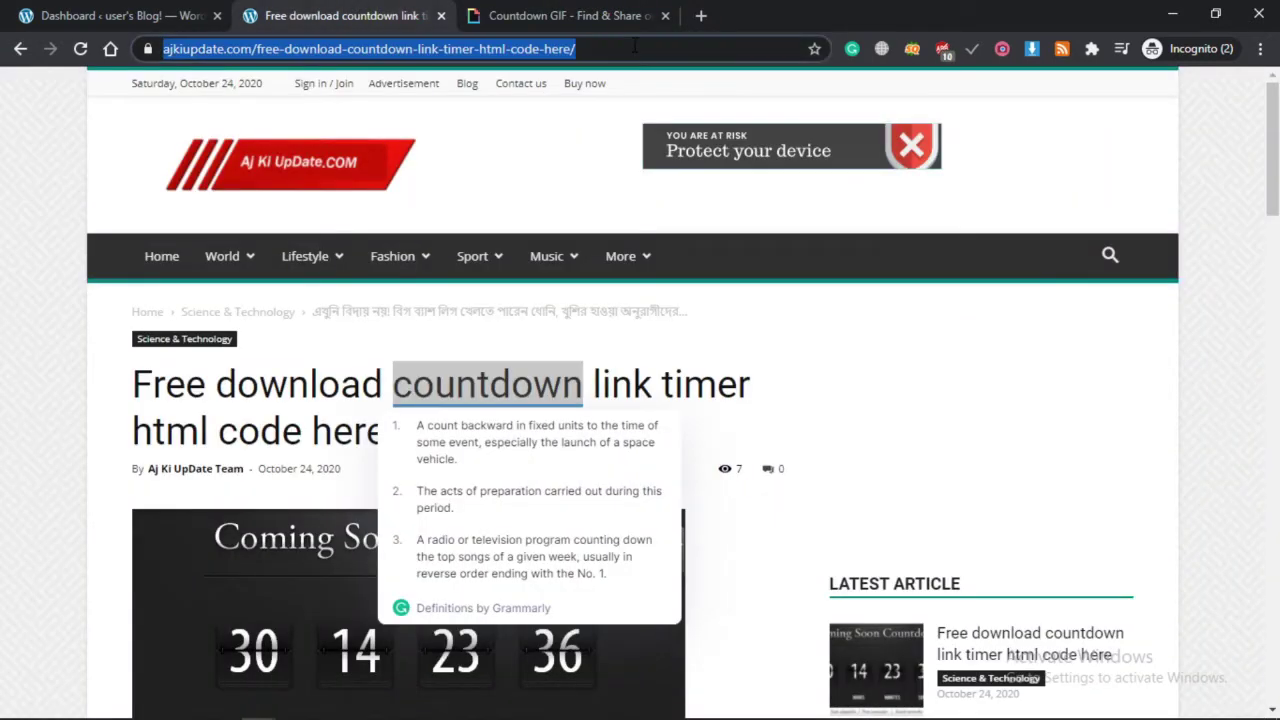
key("Return")
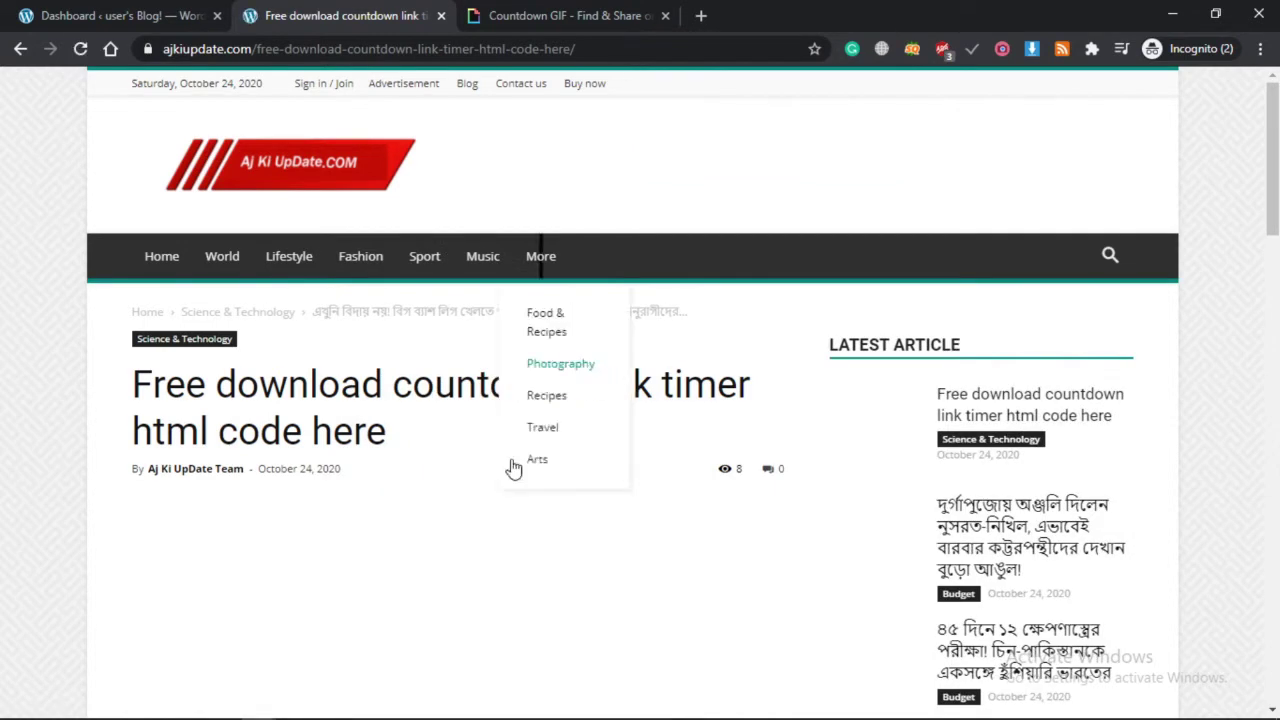
scroll(514, 480, "down", 7)
scroll(514, 509, "up", 2)
Trigger the article's Download button and watch the download countdown run.
left_click(420, 376)
scroll(337, 443, "up", 1)
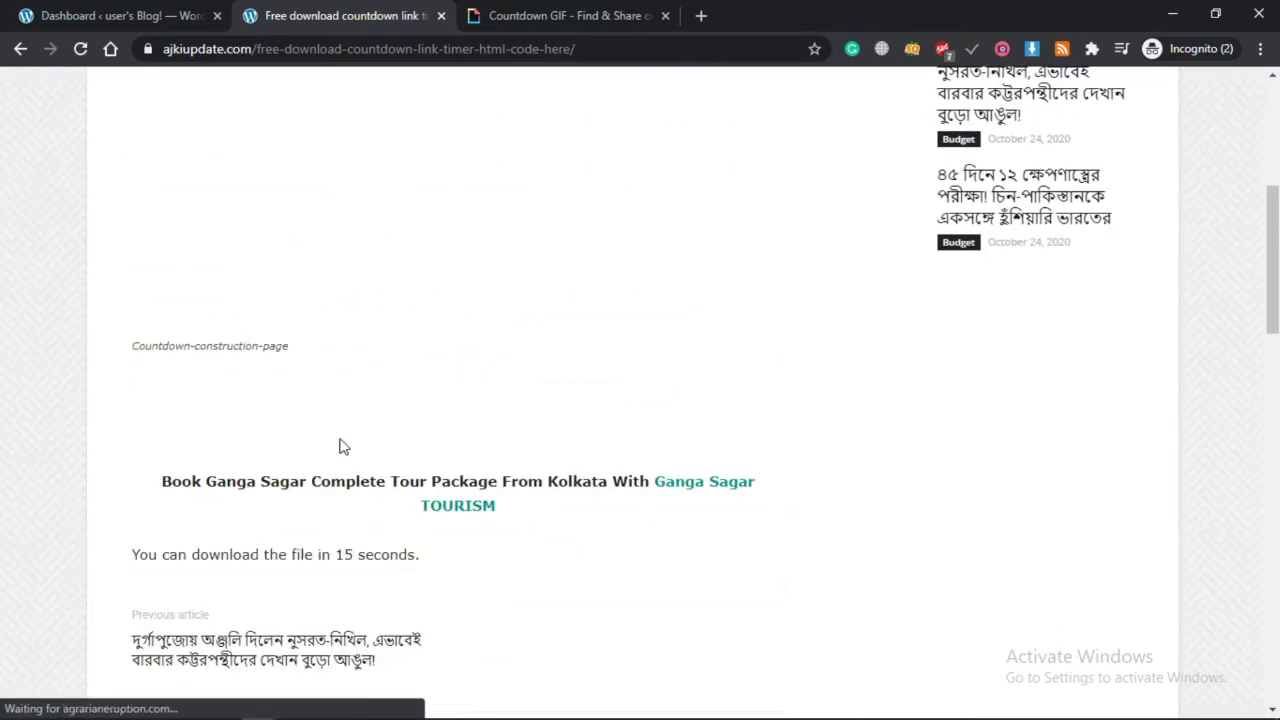
scroll(457, 428, "up", 4)
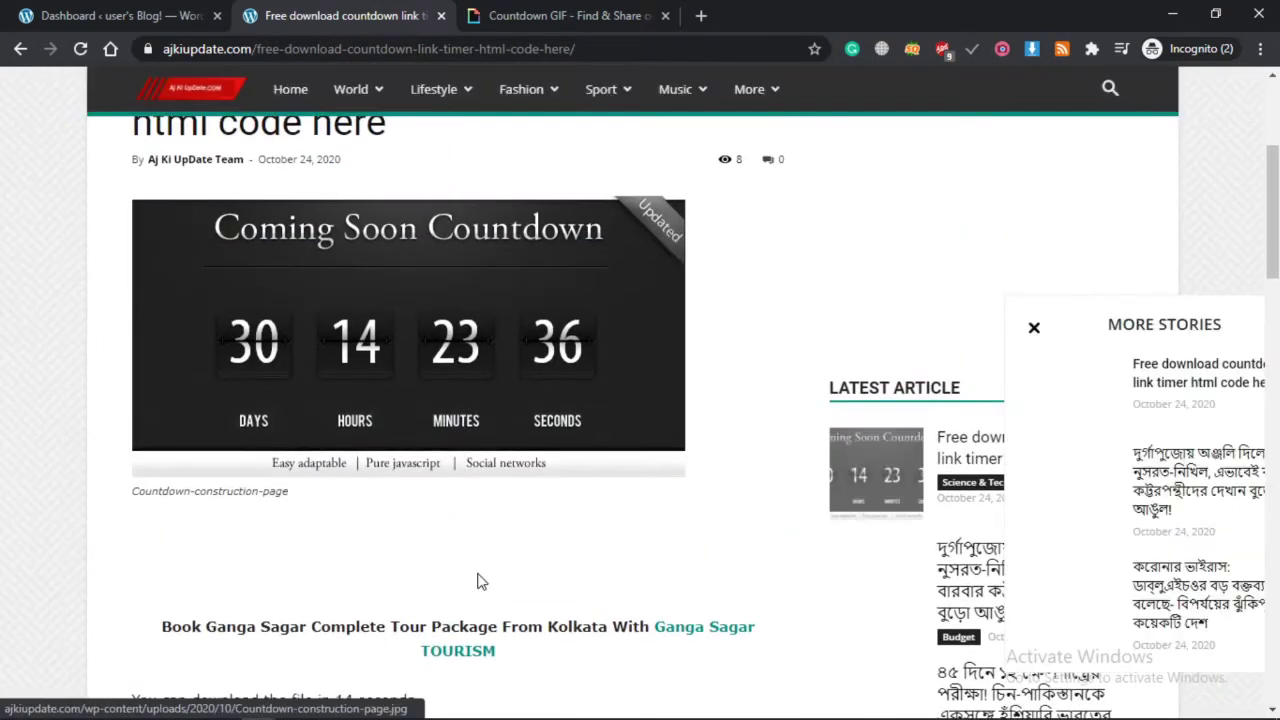
scroll(420, 400, "down", 3)
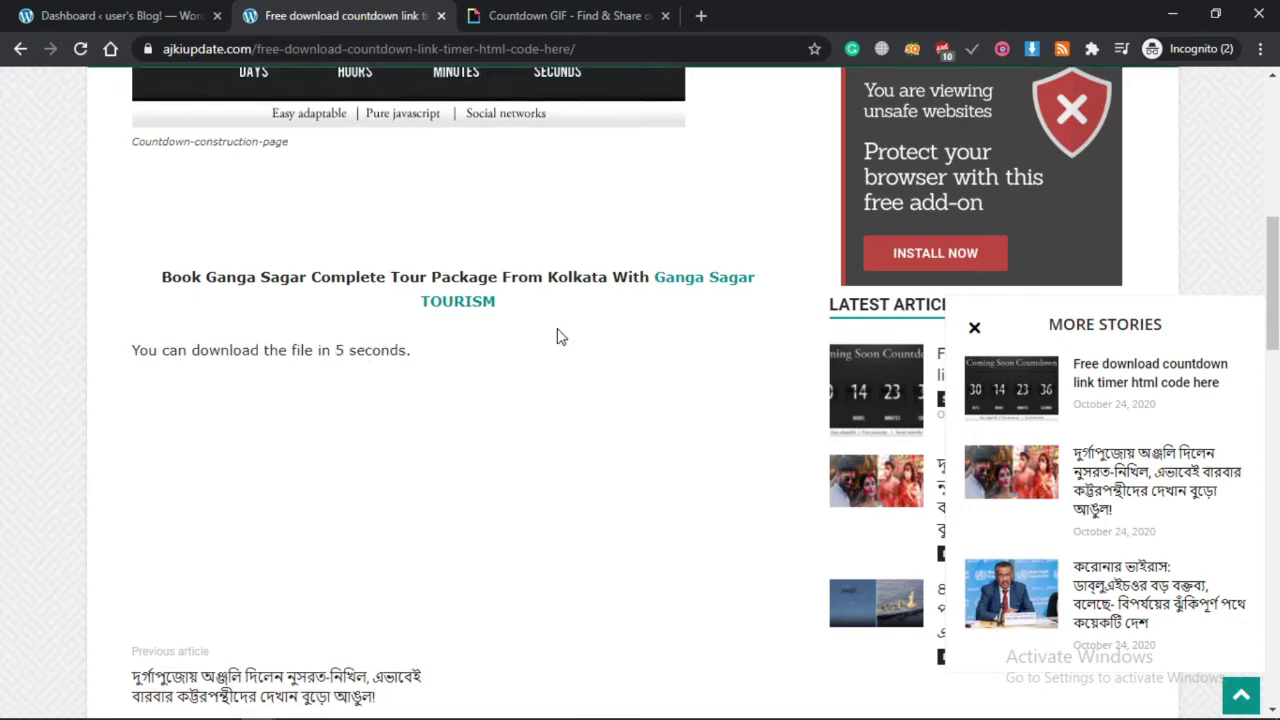
scroll(557, 332, "up", 2)
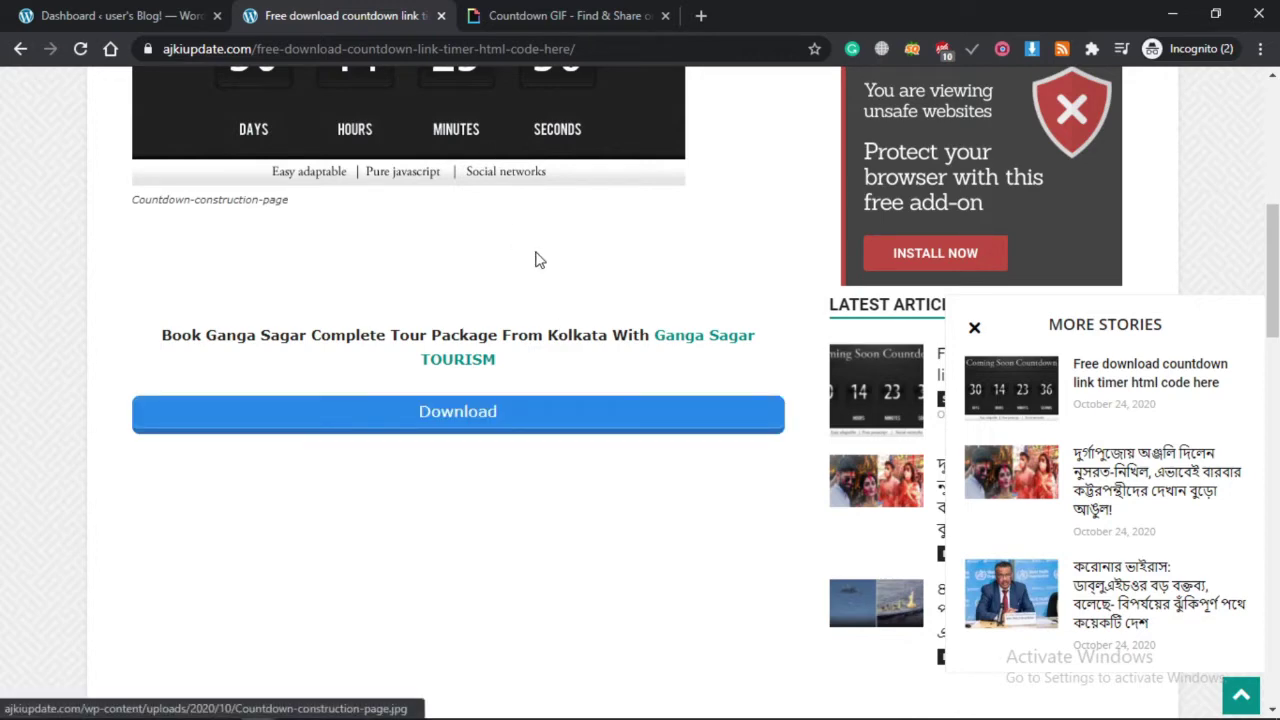
scroll(537, 258, "up", 2)
scroll(615, 485, "down", 1)
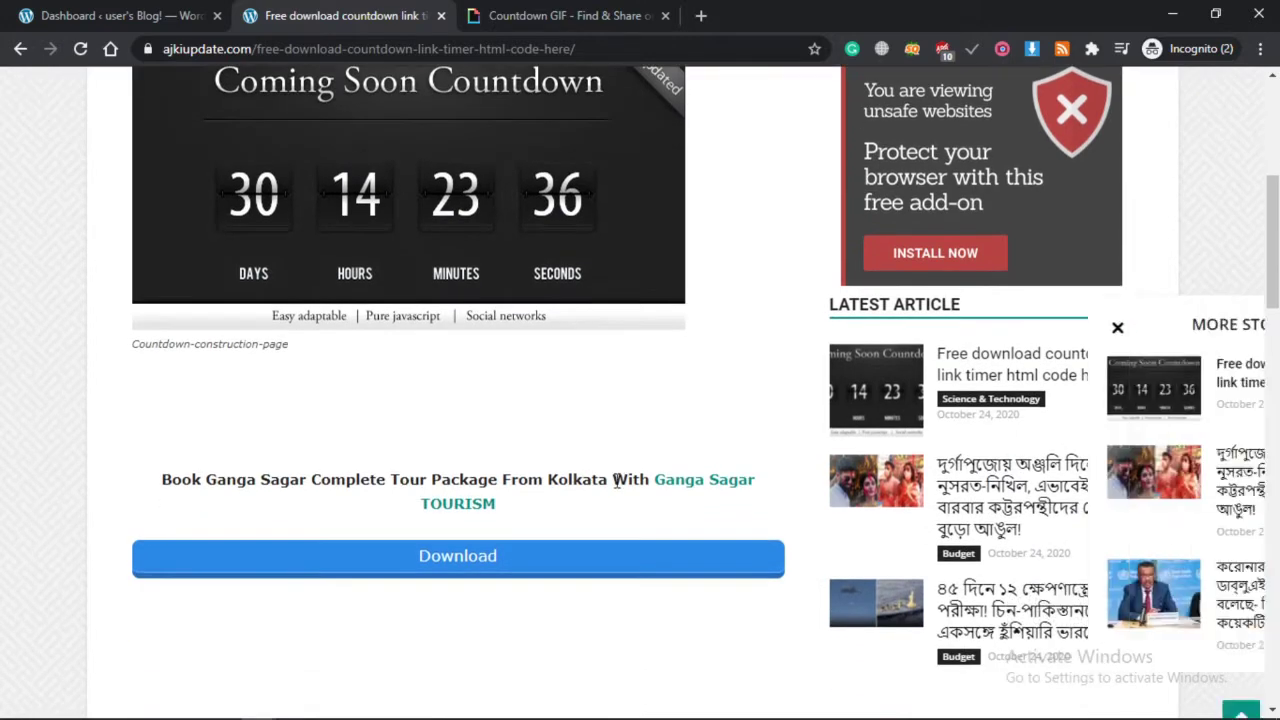
scroll(617, 488, "up", 1)
scroll(551, 534, "down", 2)
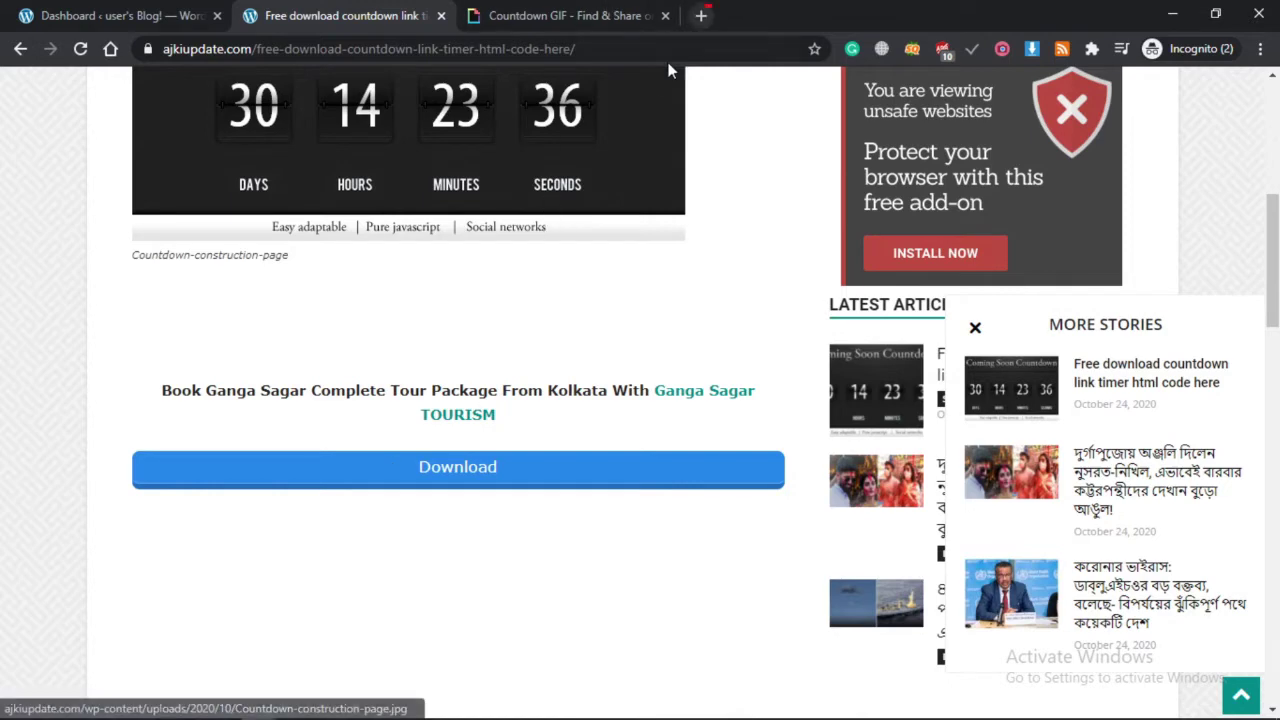
Reload the article to reset the download countdown.
left_click(628, 52)
key("Return")
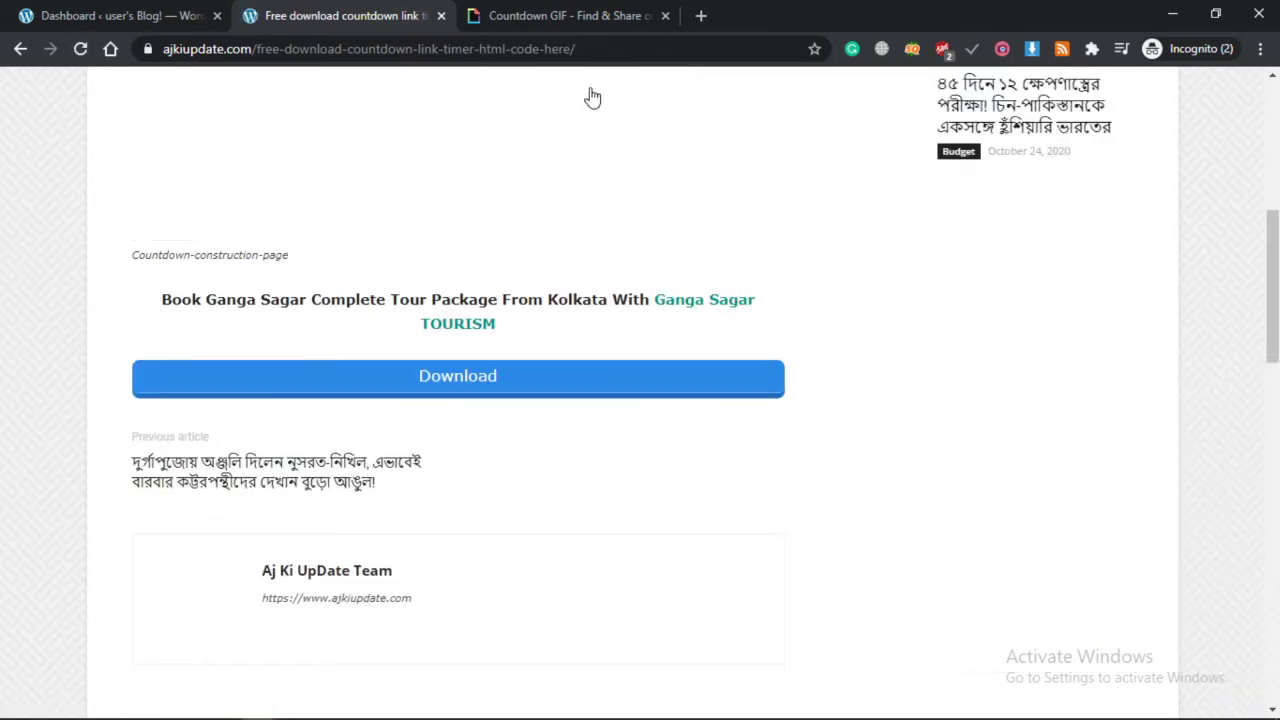
scroll(409, 245, "down", 2)
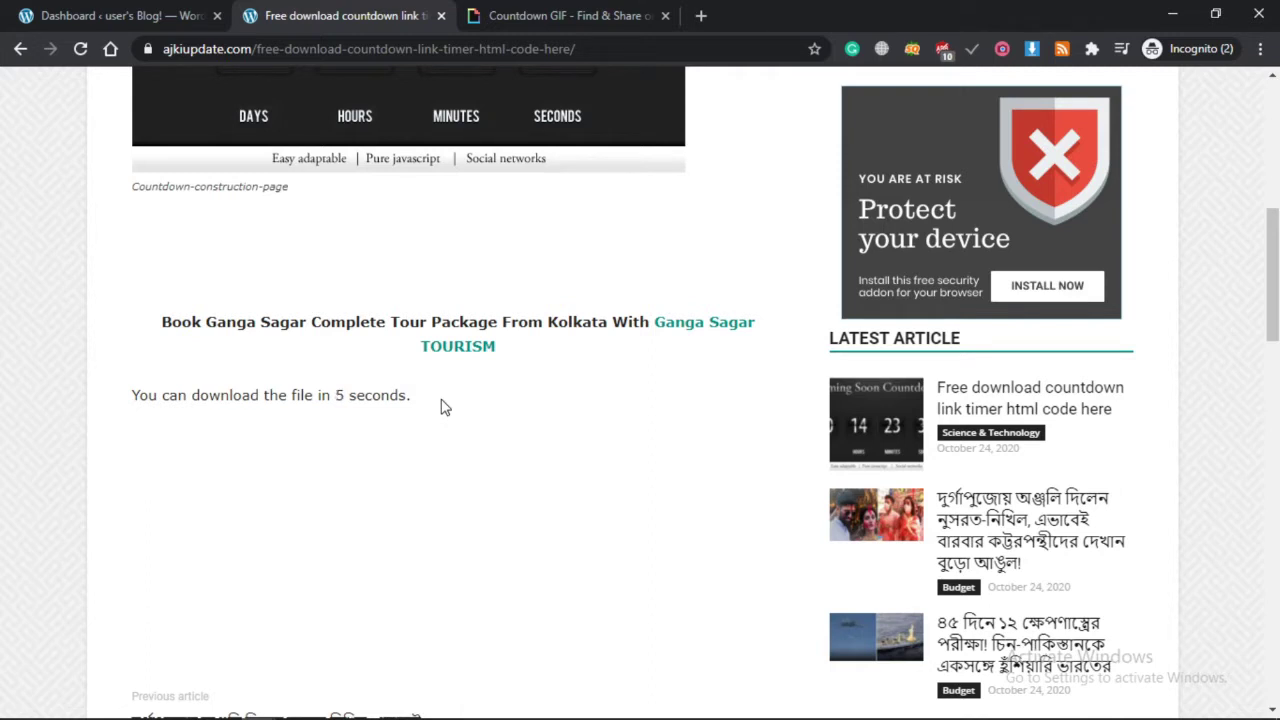
In WordPress, search the Add Plugins page for 'footer code'.
left_click(72, 10)
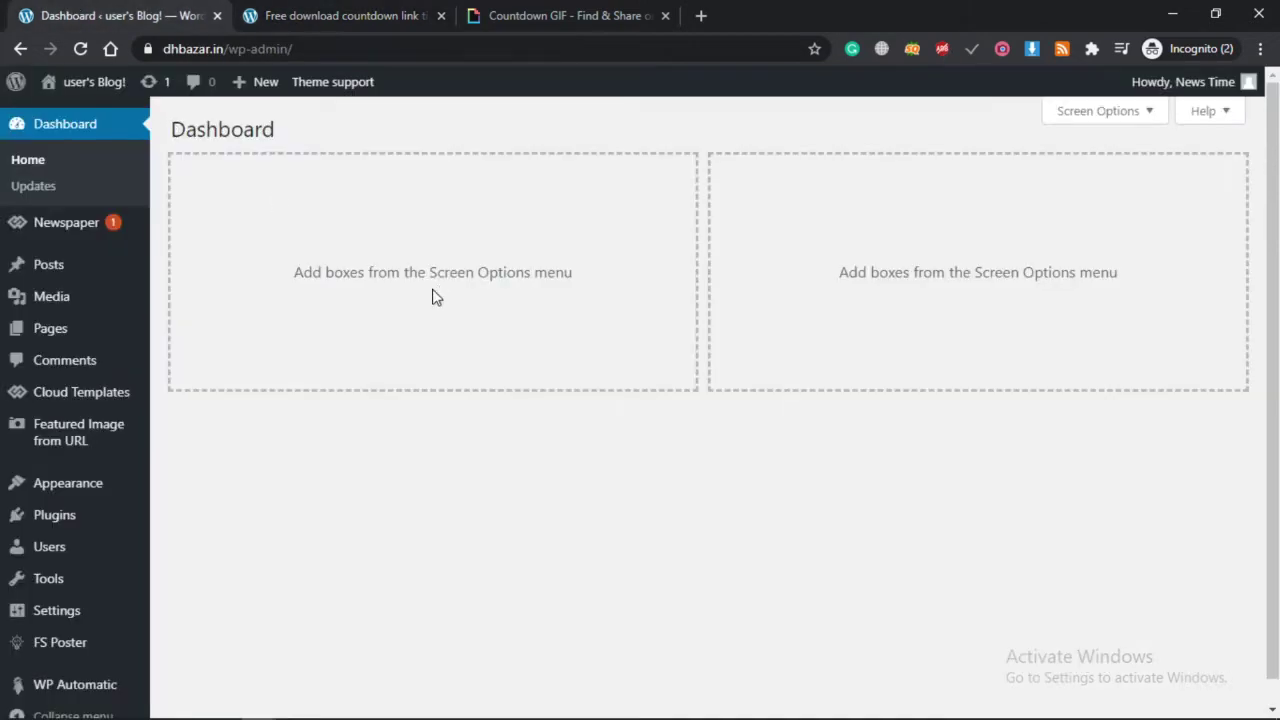
scroll(326, 457, "down", 1)
mouse_move(130, 500)
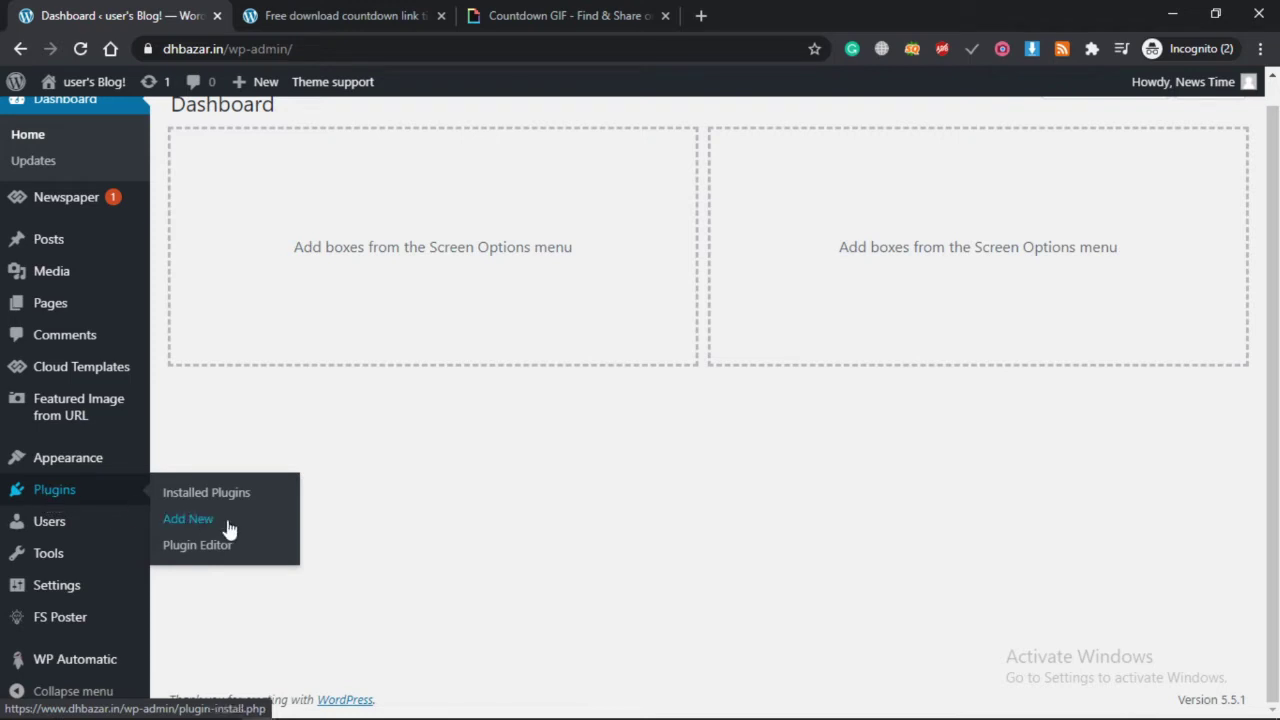
left_click(176, 524)
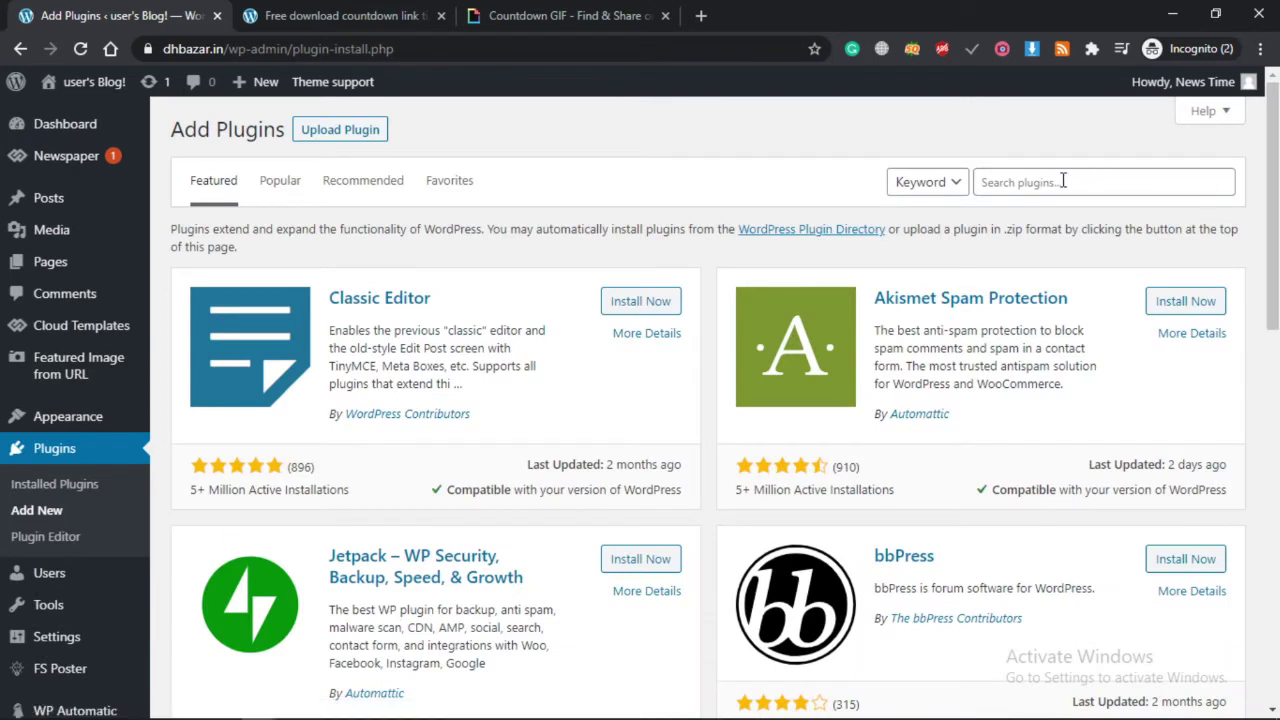
left_click(1062, 181)
type("foo")
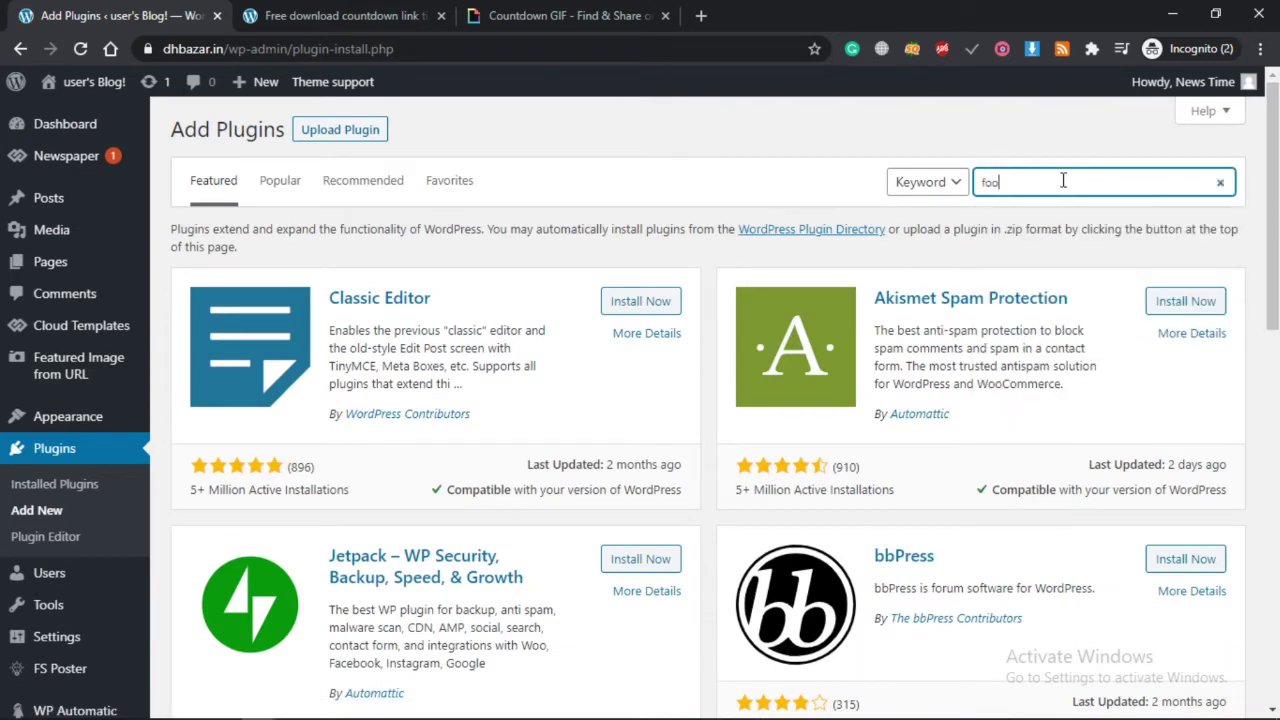
type("ter code")
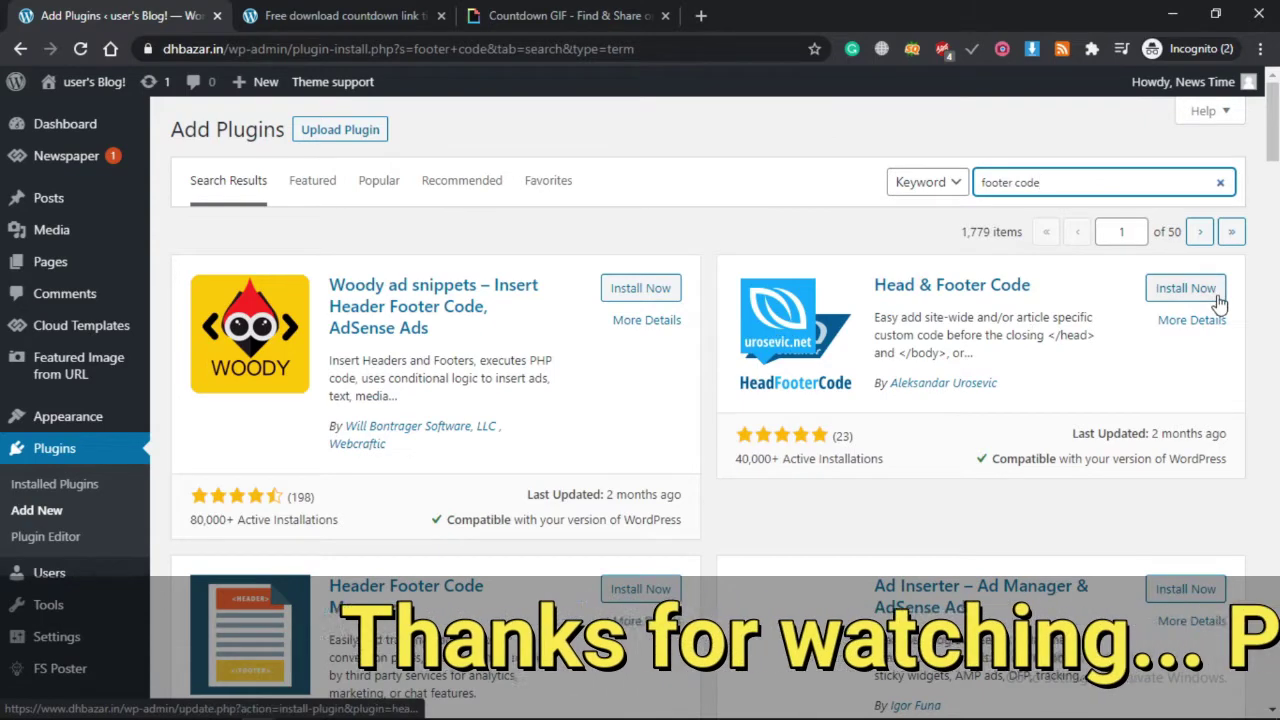
Install and activate the Head & Footer Code plugin.
left_click(1177, 290)
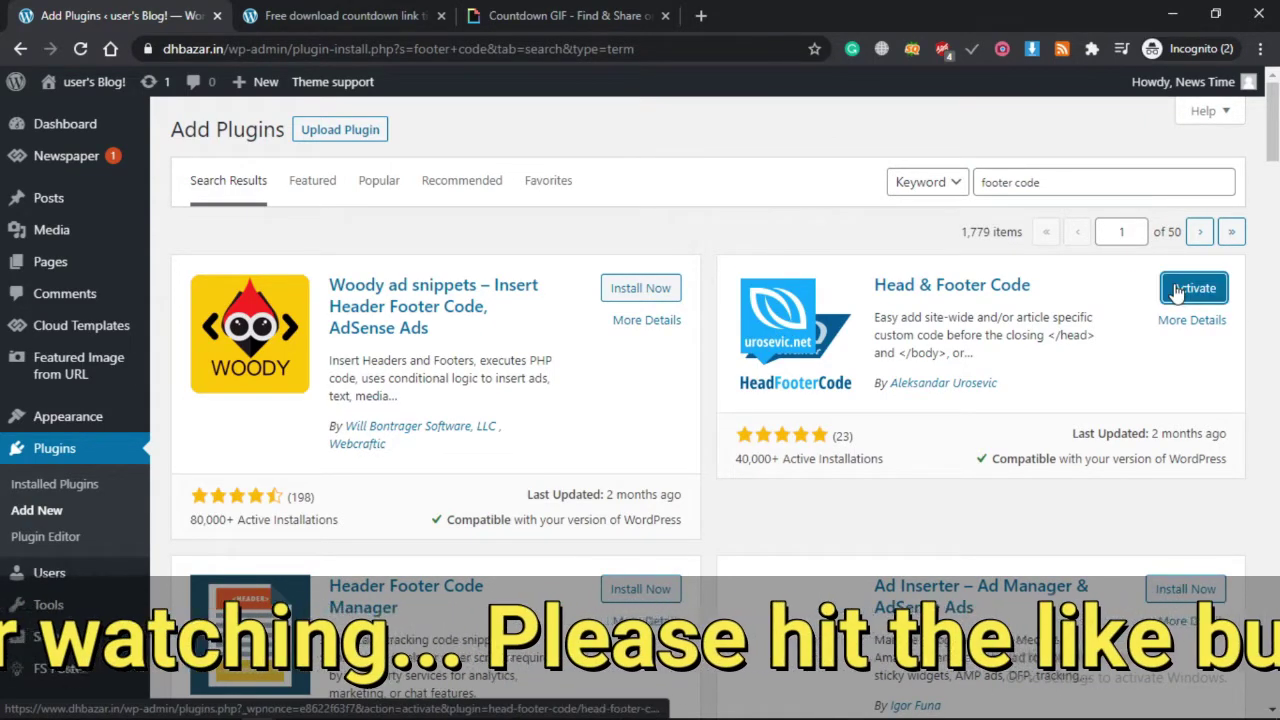
left_click(1190, 290)
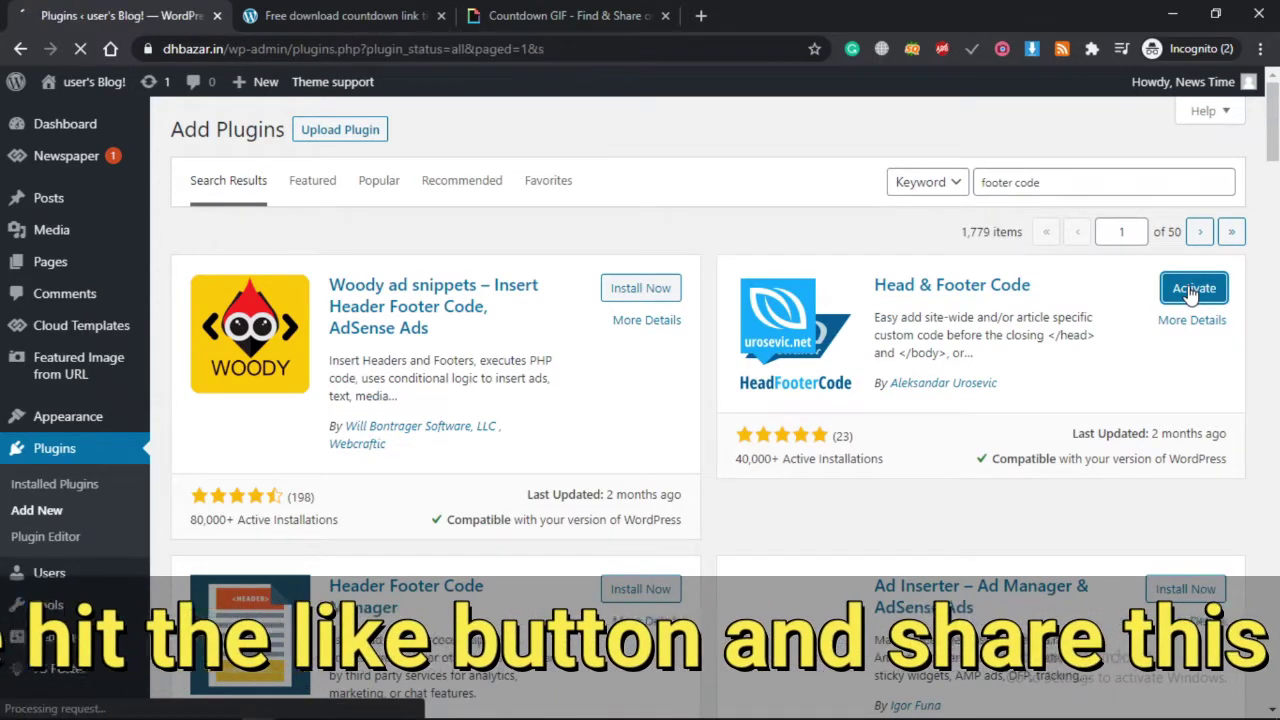
scroll(562, 388, "down", 2)
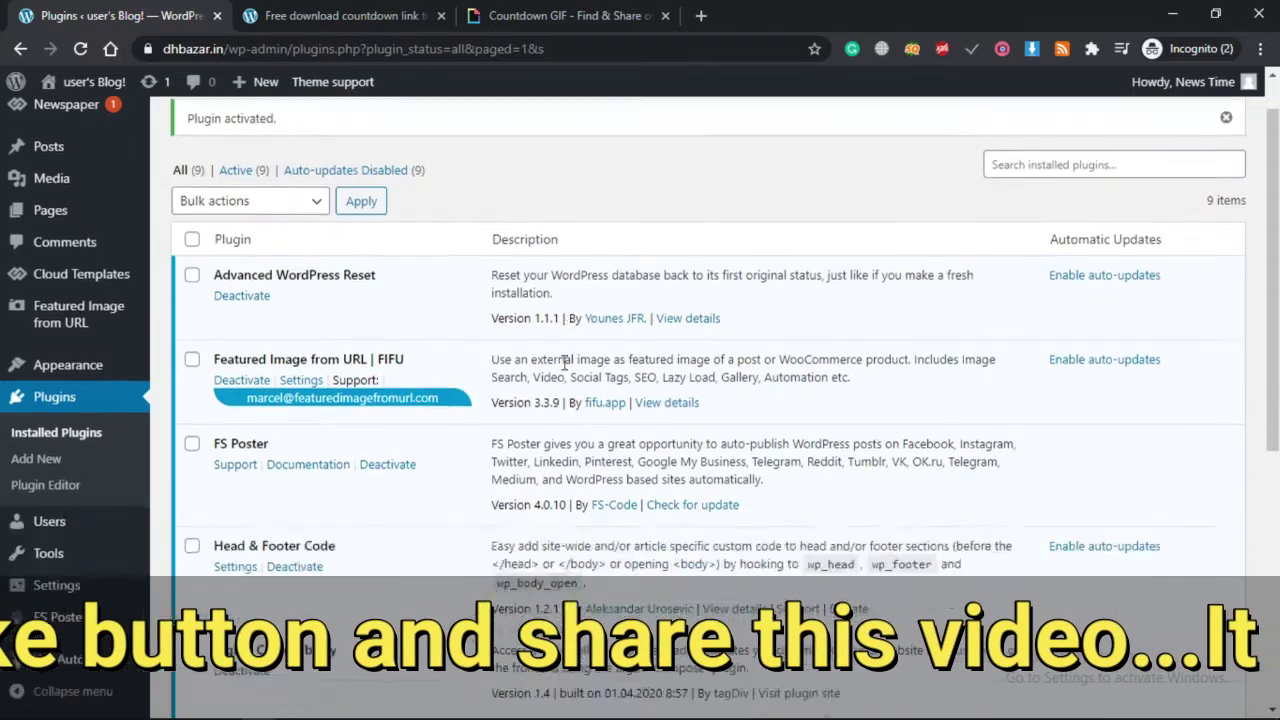
scroll(564, 365, "up", 2)
scroll(50, 520, "down", 3)
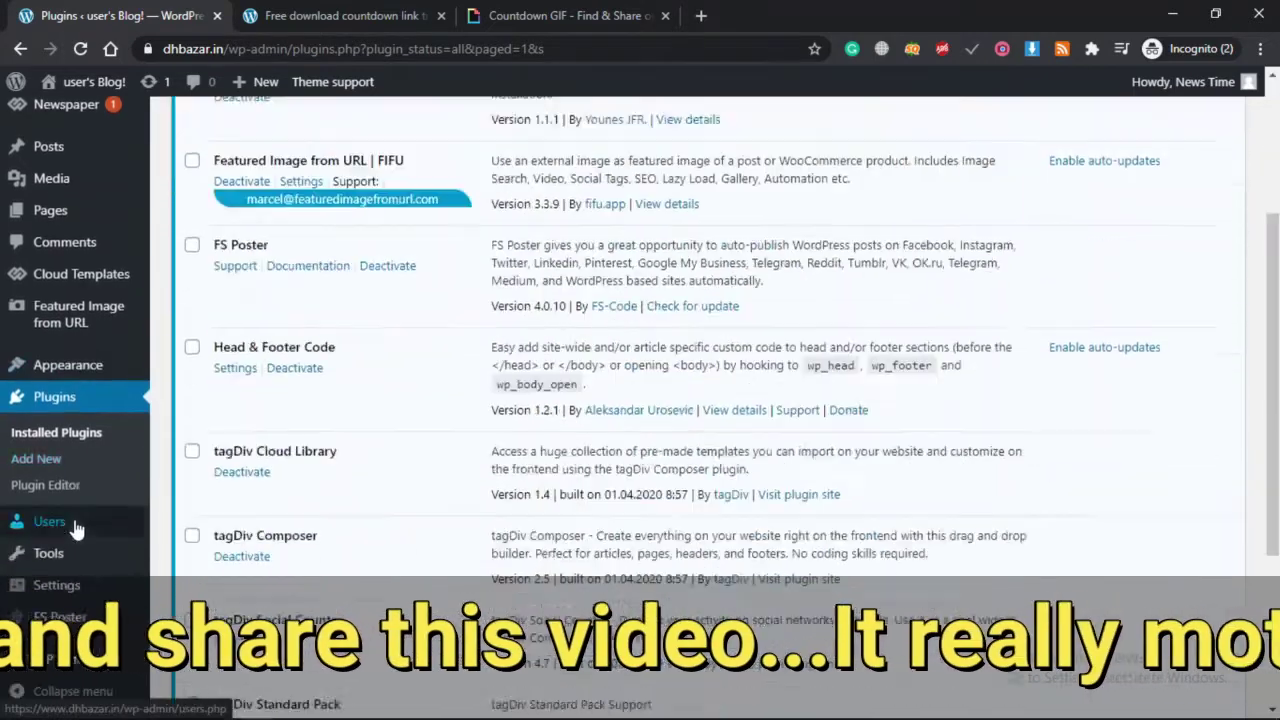
mouse_move(66, 598)
mouse_move(47, 565)
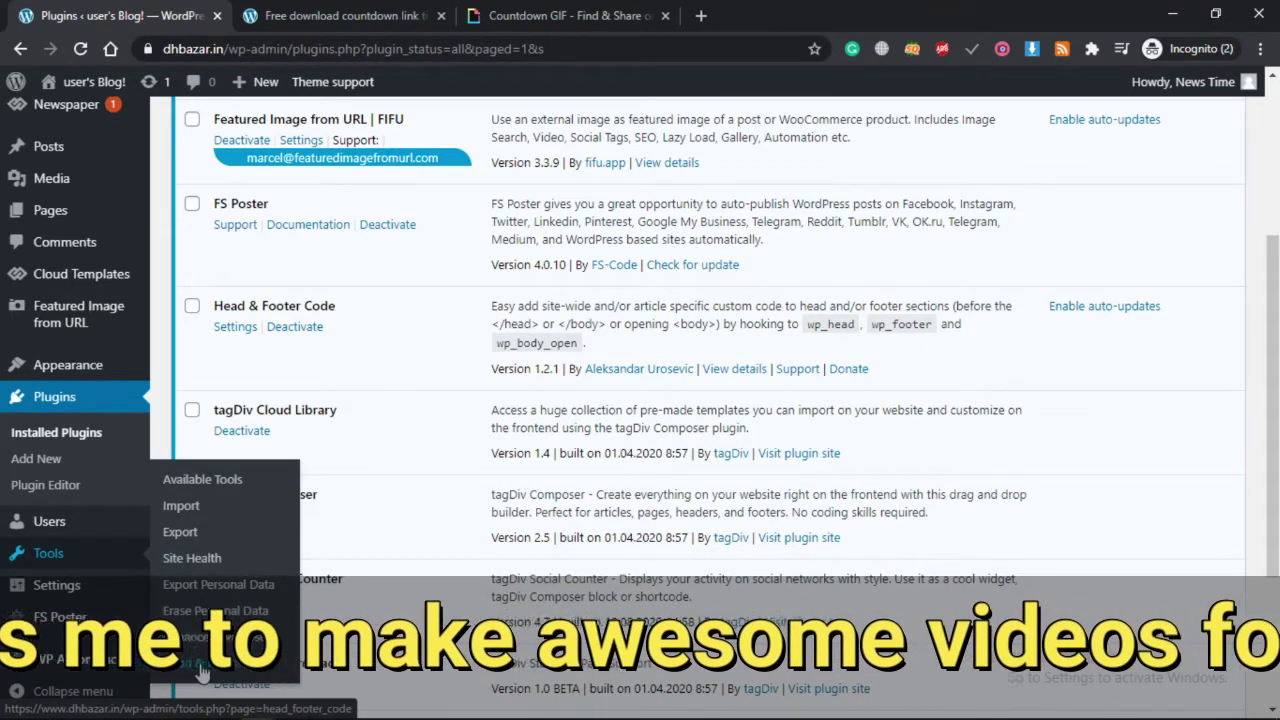
Open Tools > Head & Footer Code and place the cursor in the empty FOOTER Code box.
left_click(230, 672)
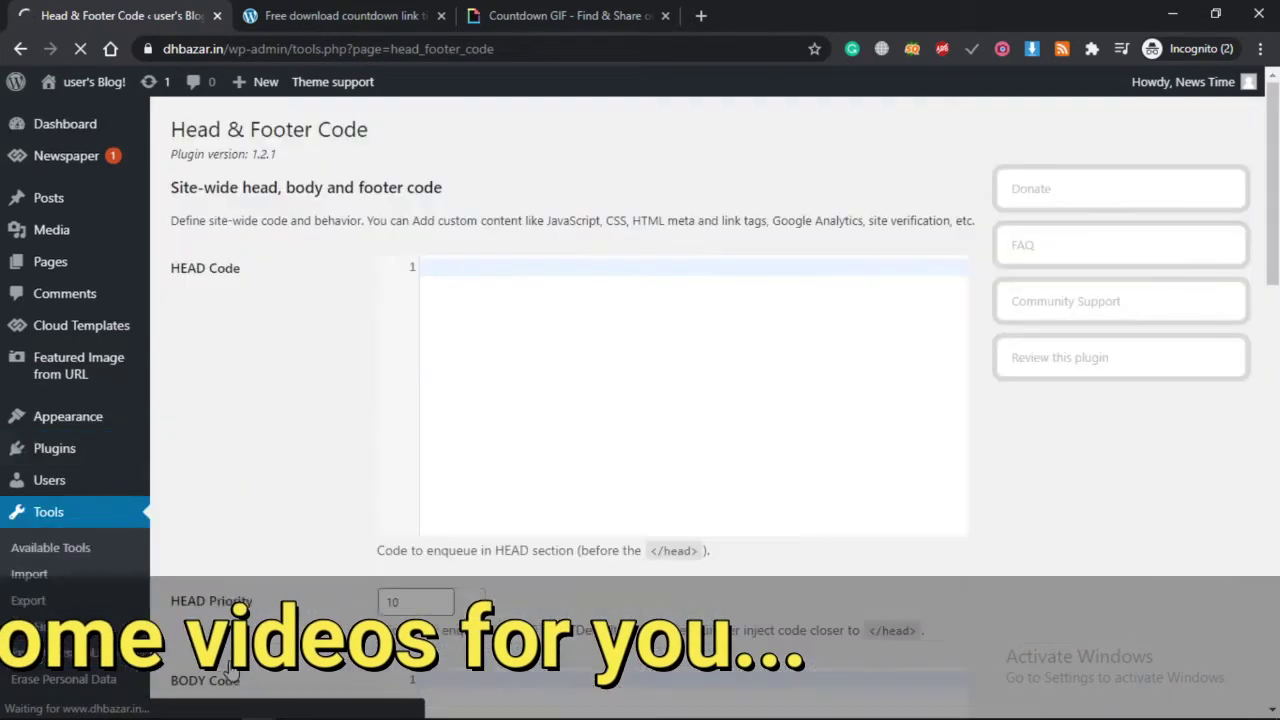
scroll(488, 540, "down", 8)
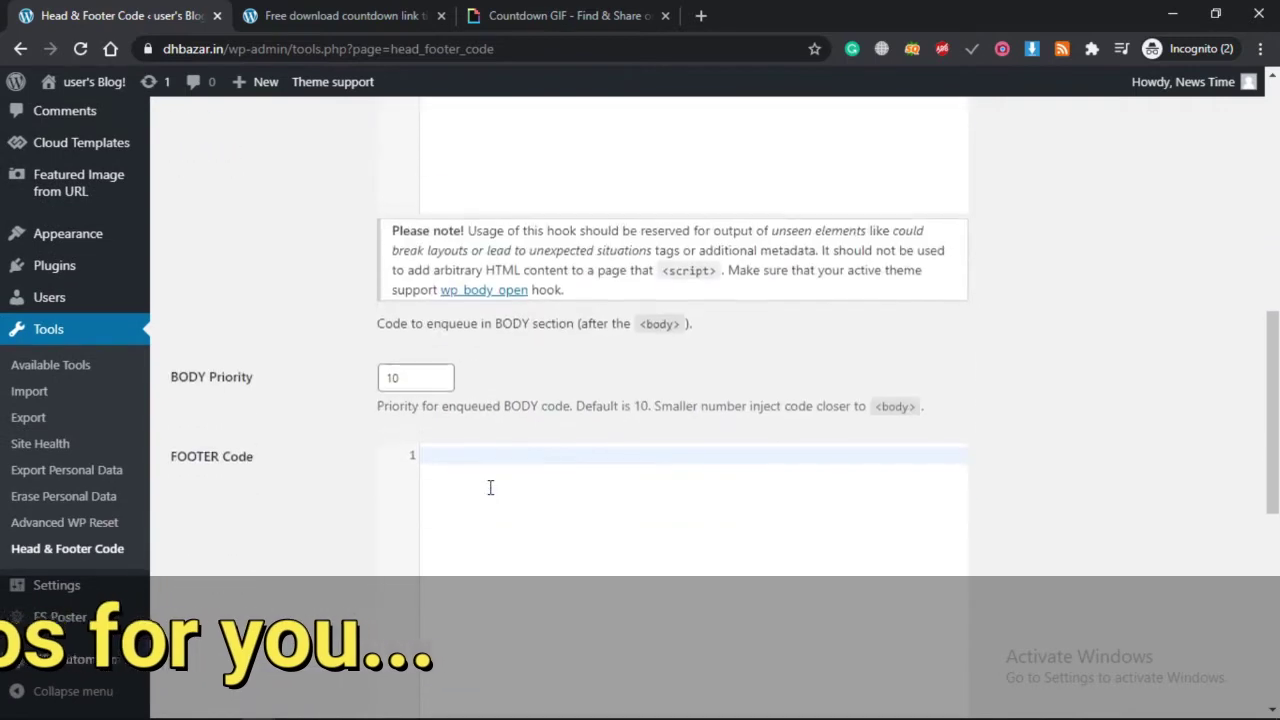
scroll(490, 487, "down", 2)
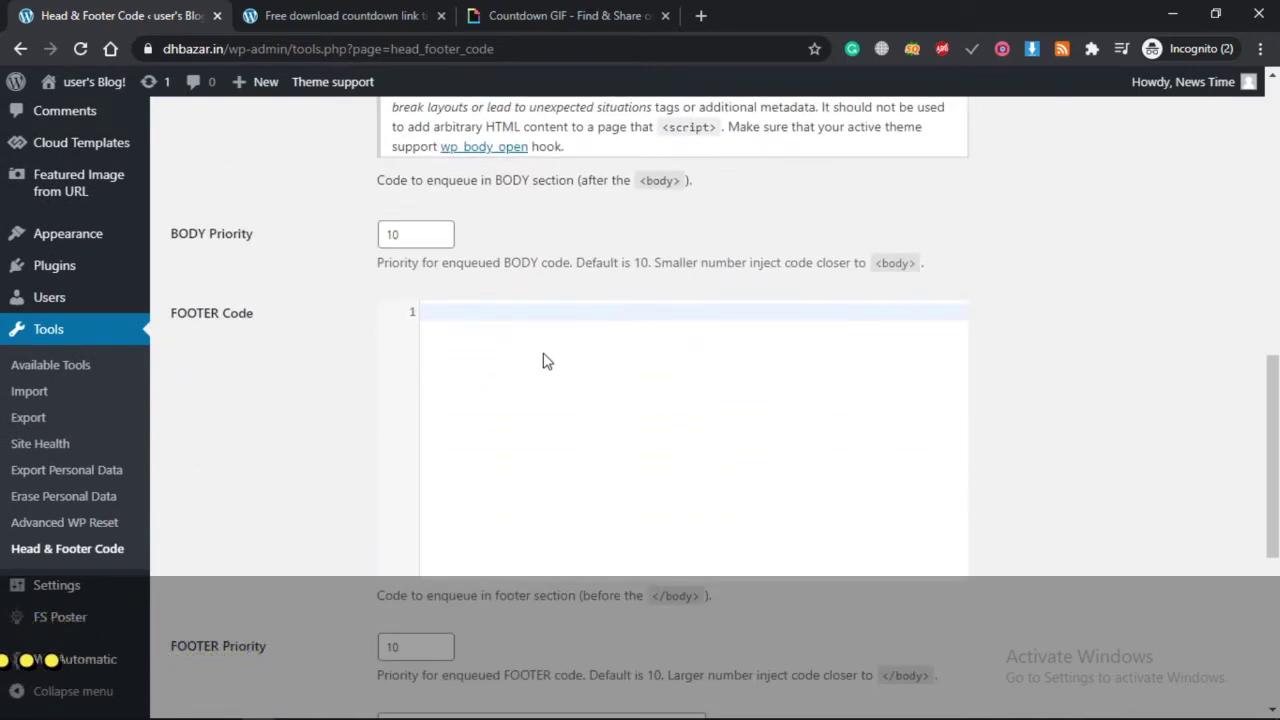
left_click(547, 361)
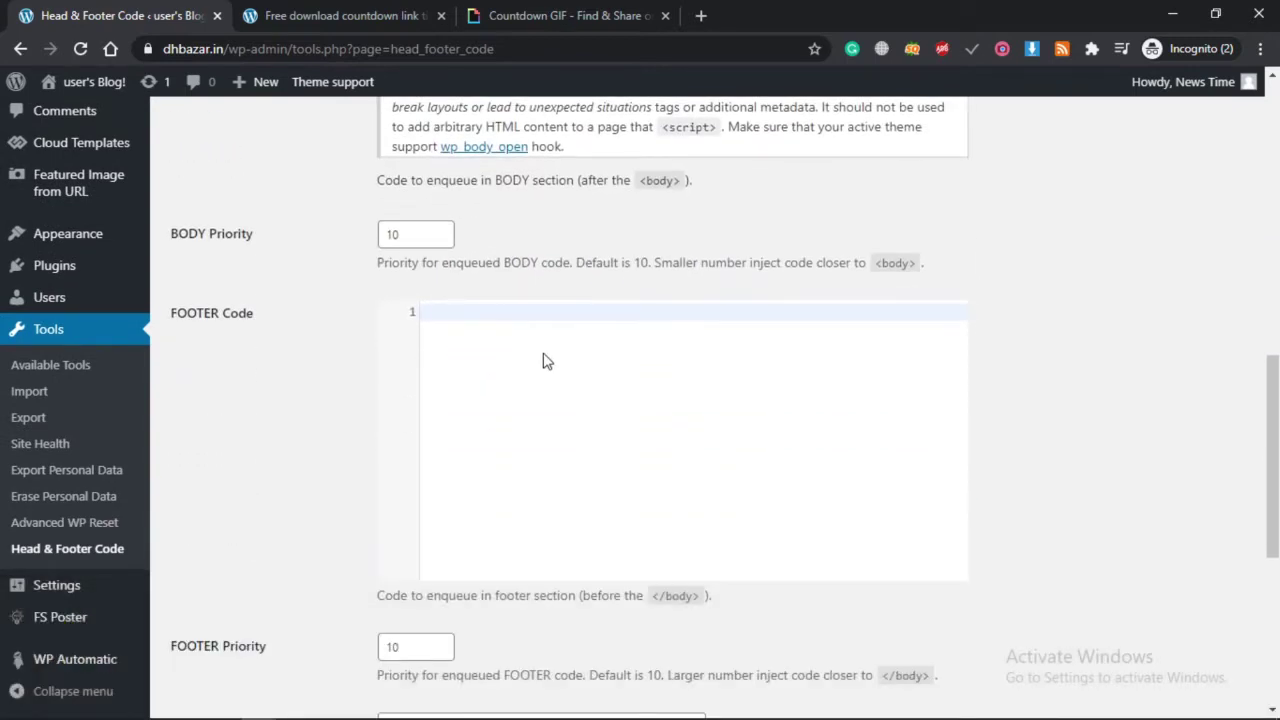
left_click(303, 14)
Copy the demo article's URL and load it in a new incognito tab.
left_click(625, 51)
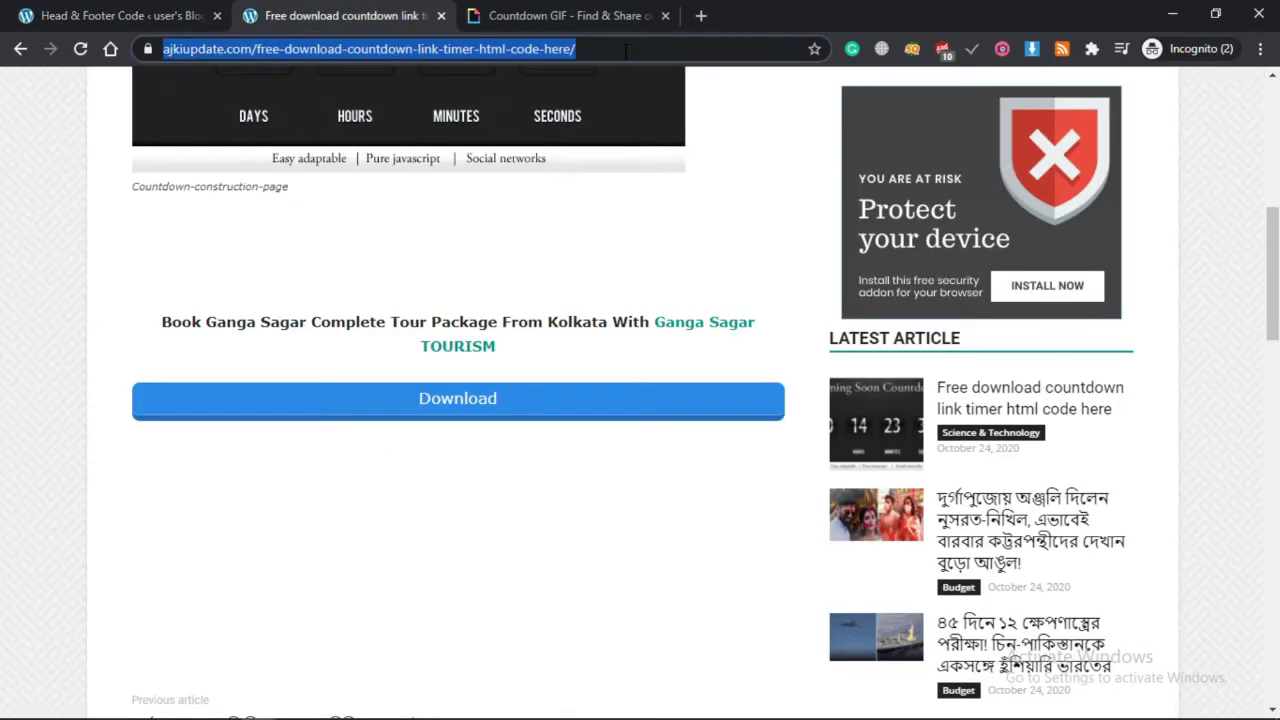
key("ctrl+c")
key("ctrl+t")
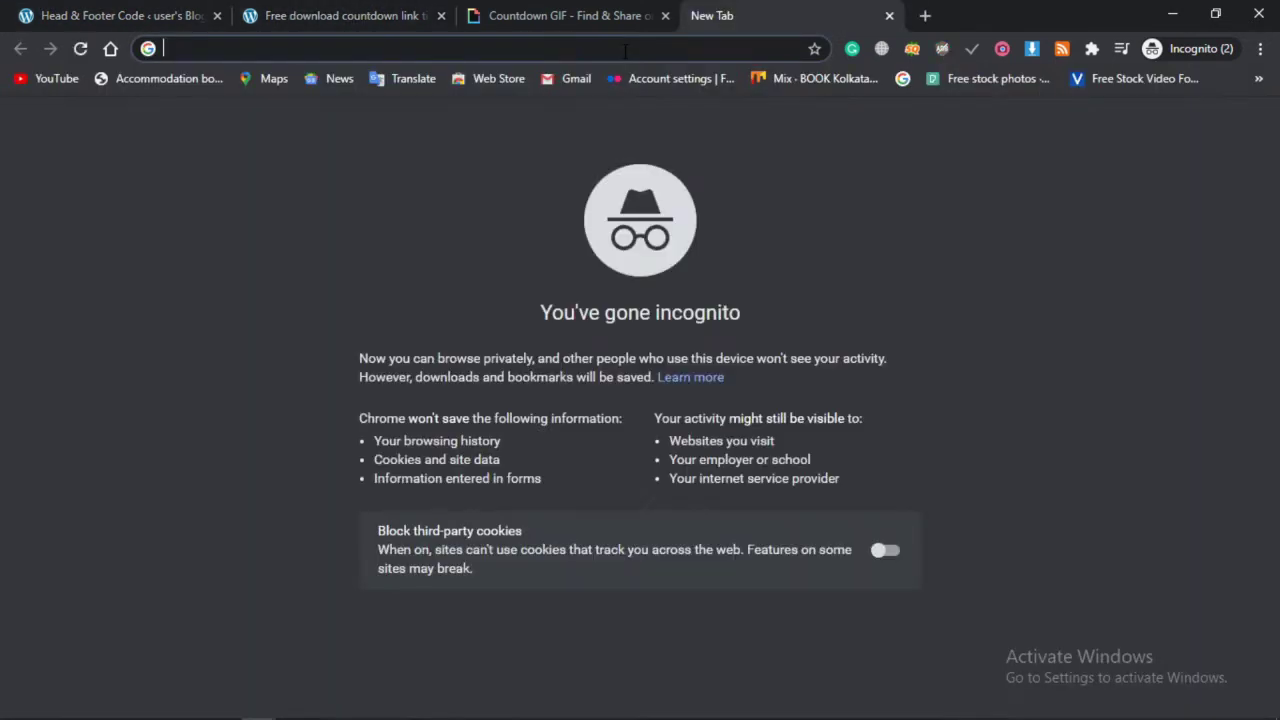
key("ctrl+v")
key("Return")
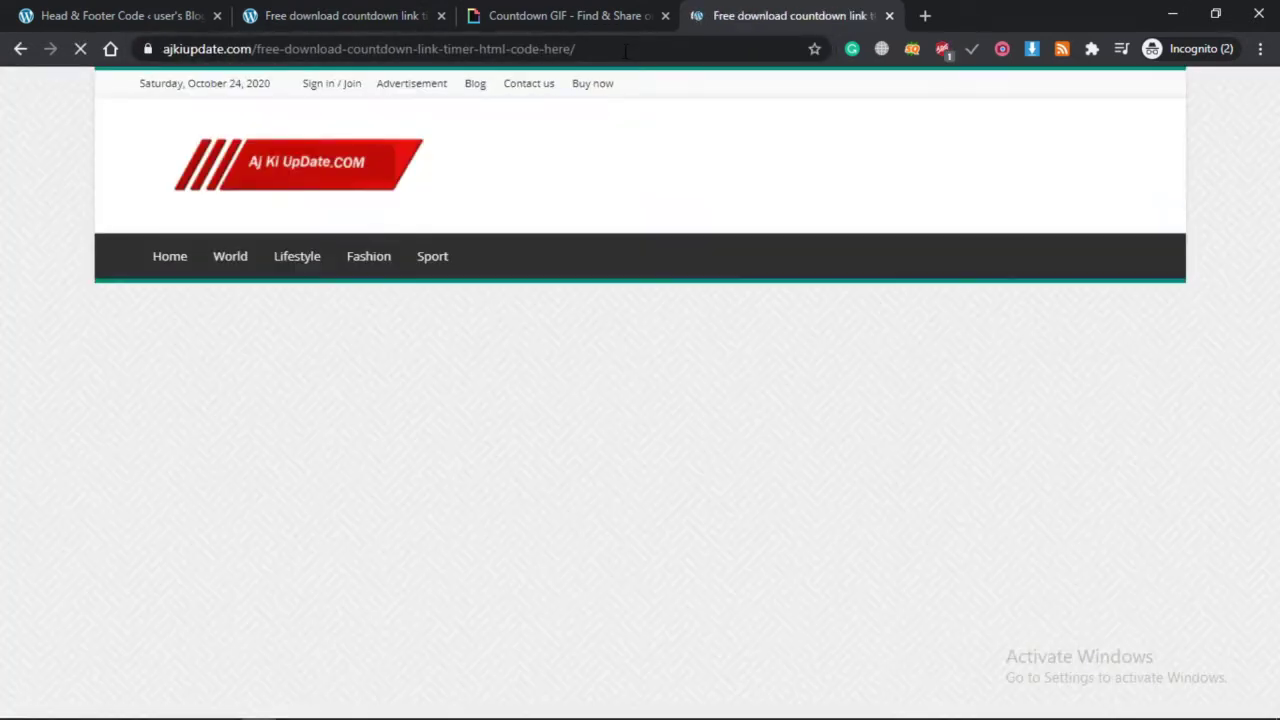
Start the download, wait out the countdown and follow the link to the Drive code file.
scroll(551, 466, "down", 5)
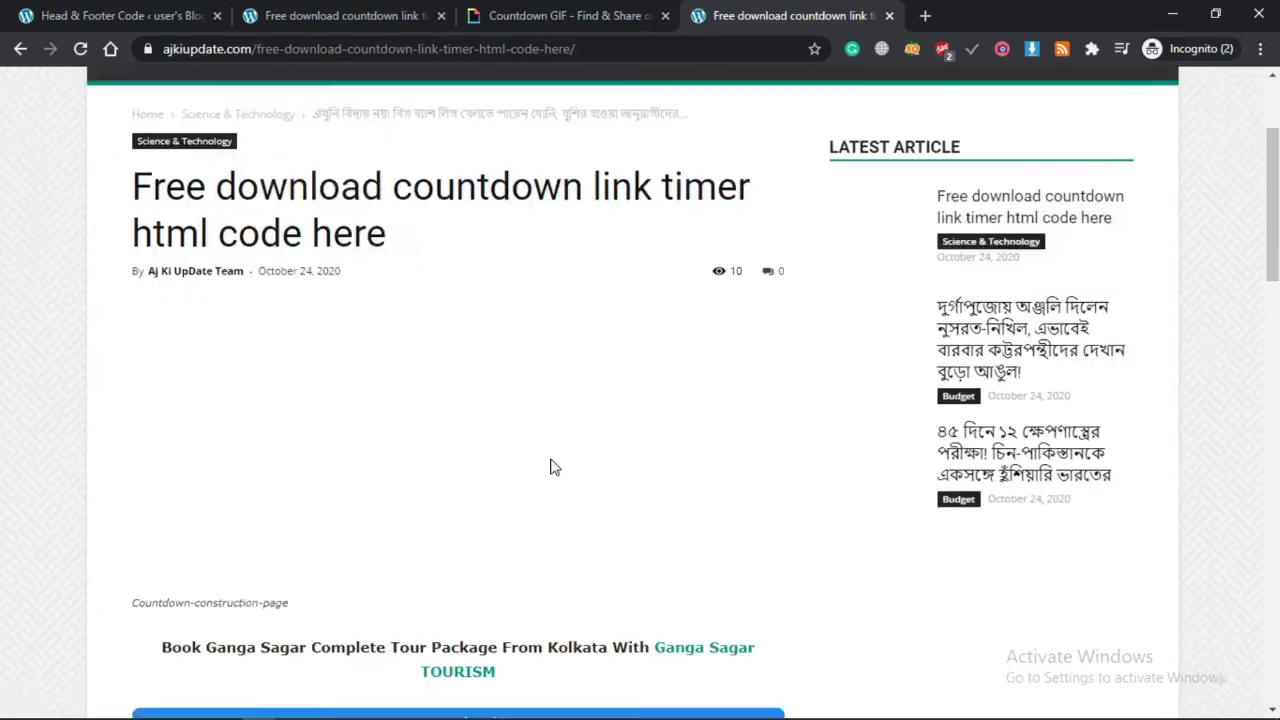
left_click(398, 302)
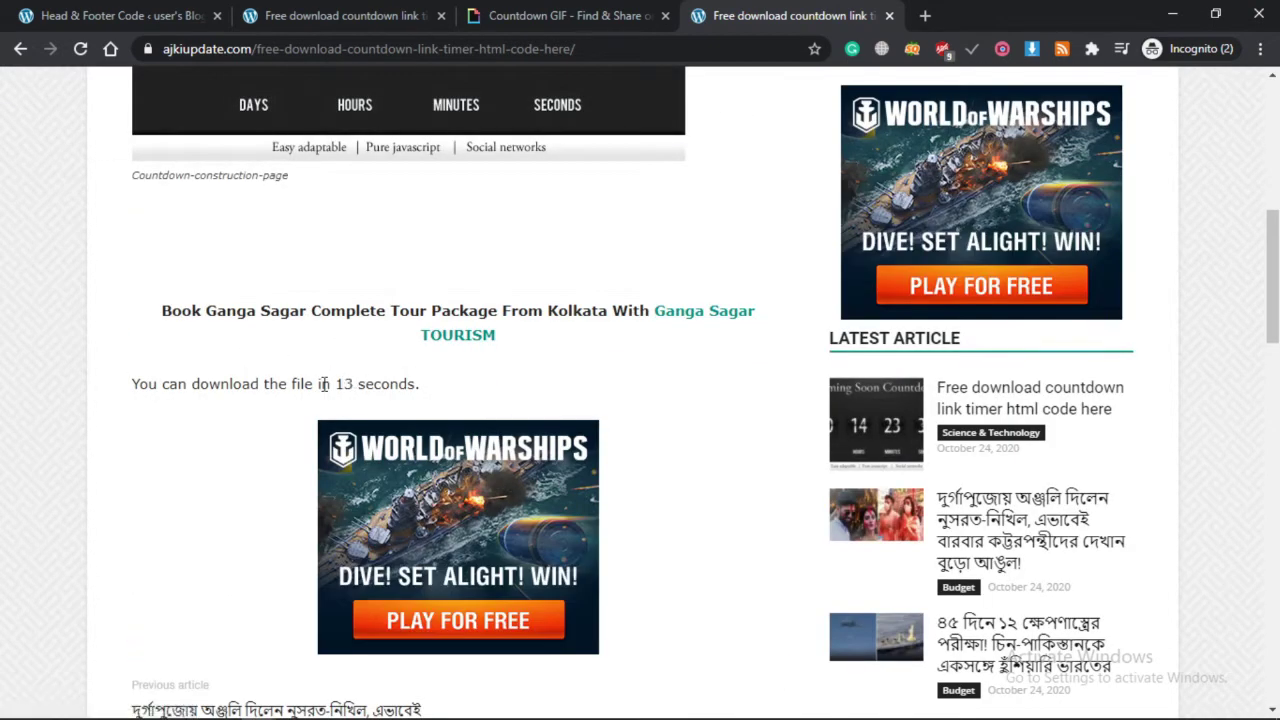
scroll(300, 340, "down", 1)
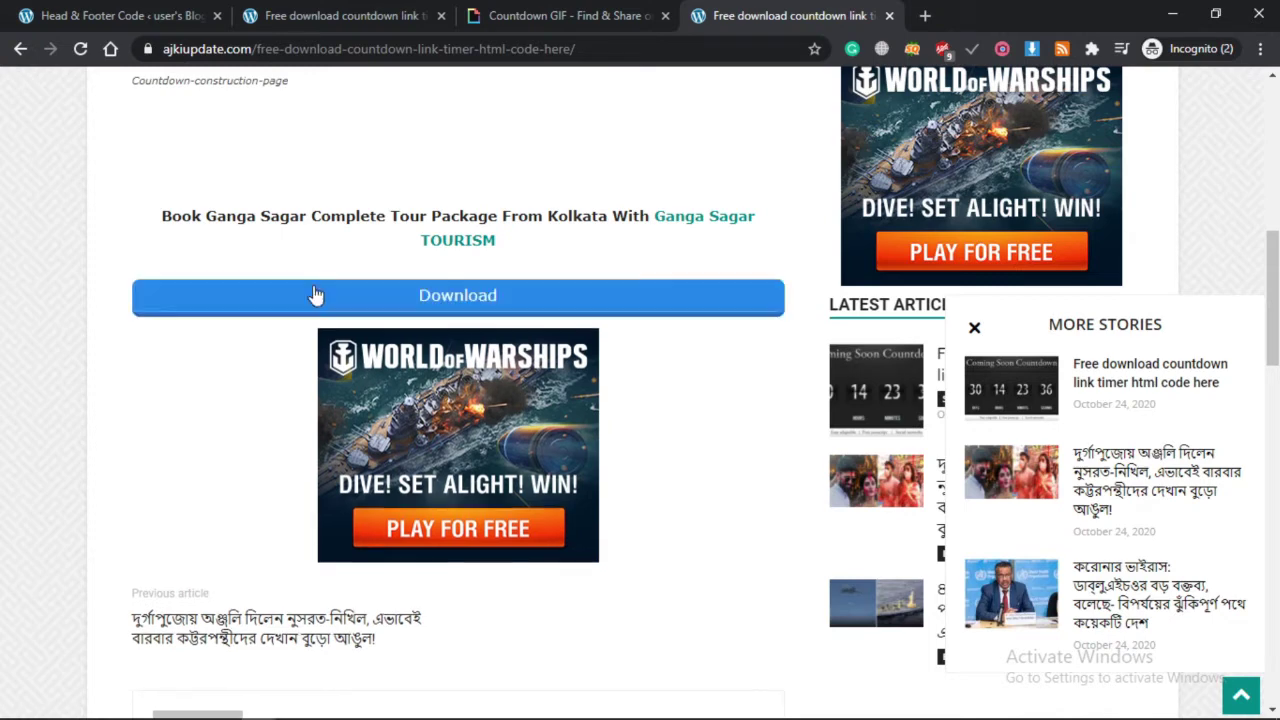
left_click(462, 302)
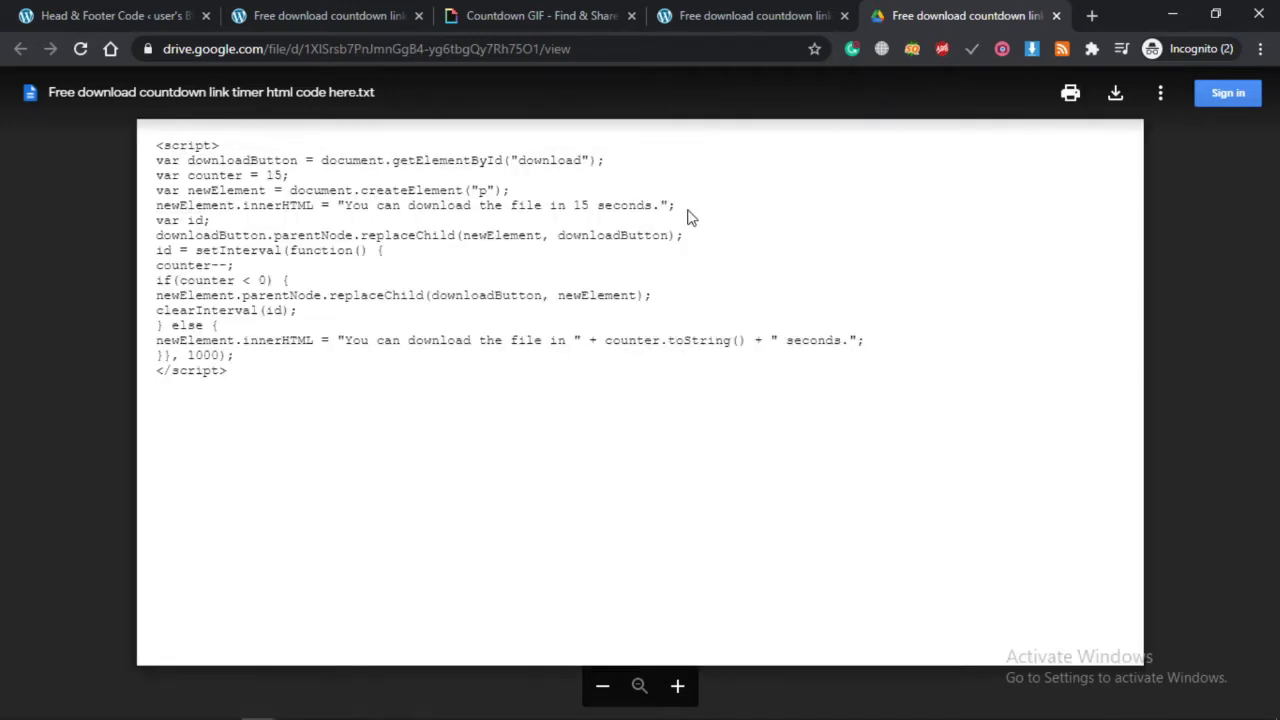
Select the whole countdown script from <script> to </script> in the Drive text file.
double_click(197, 313)
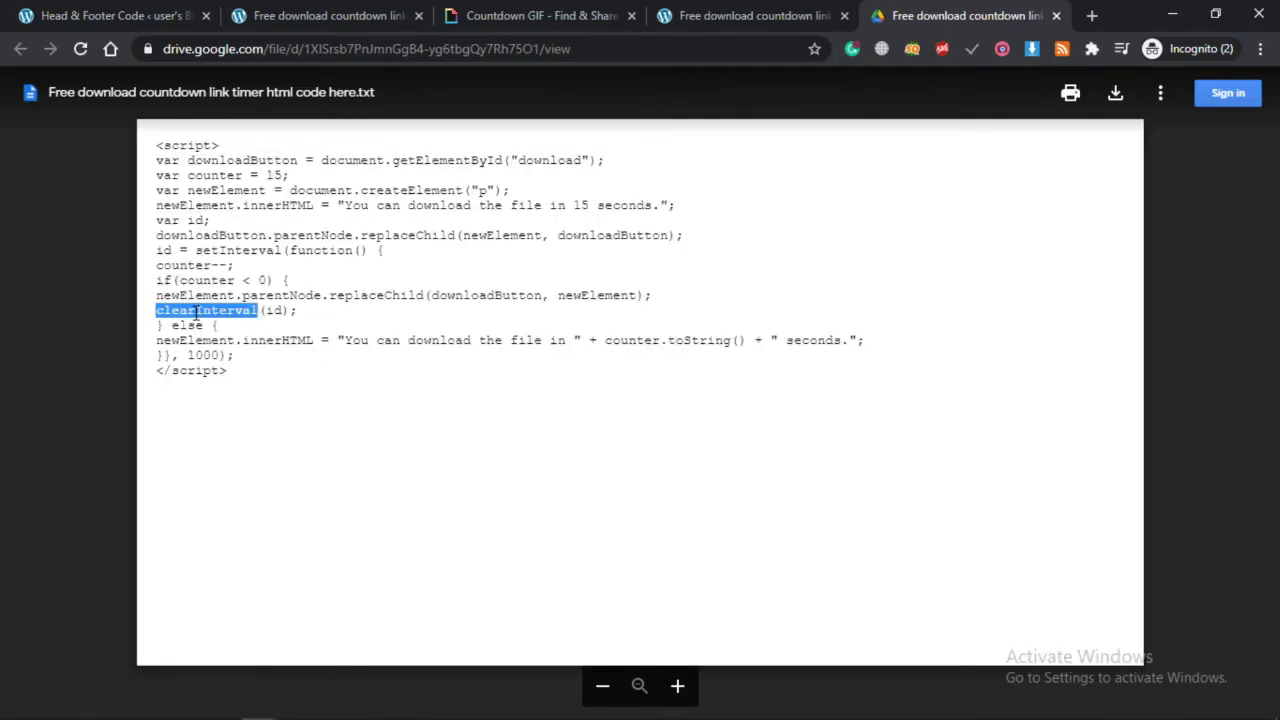
key("ctrl+a")
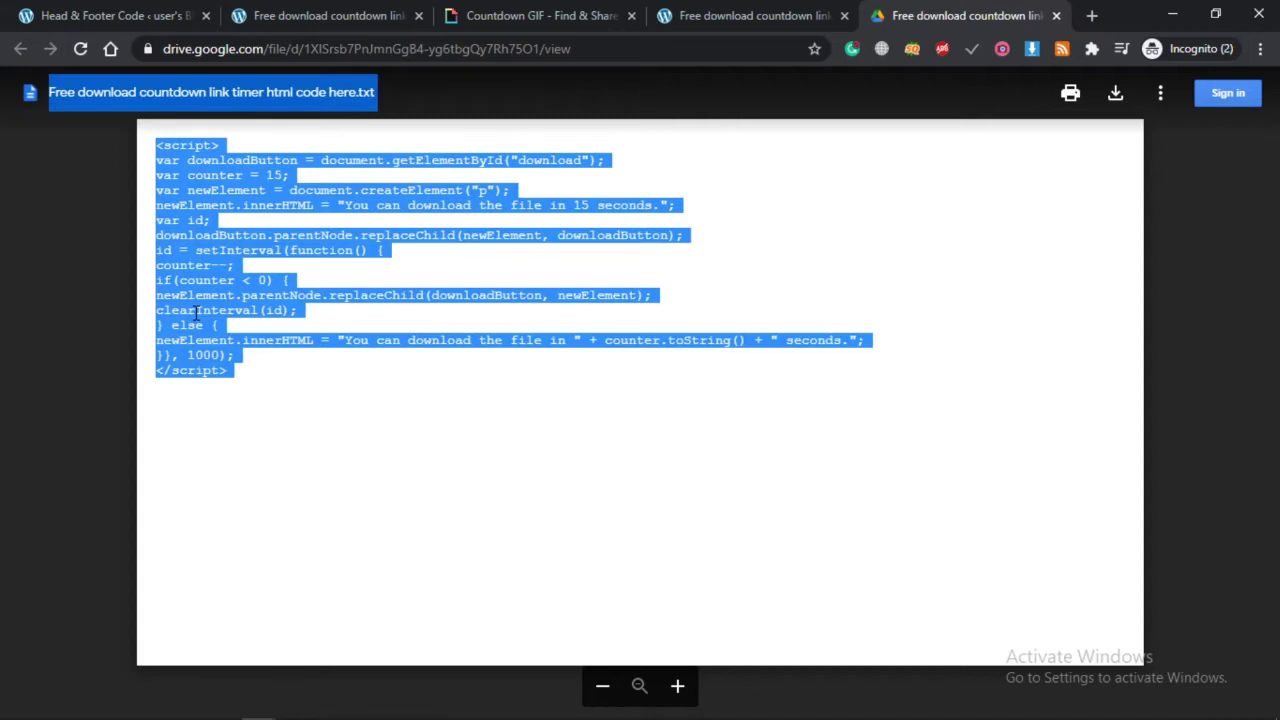
left_click(286, 365)
left_click(254, 366)
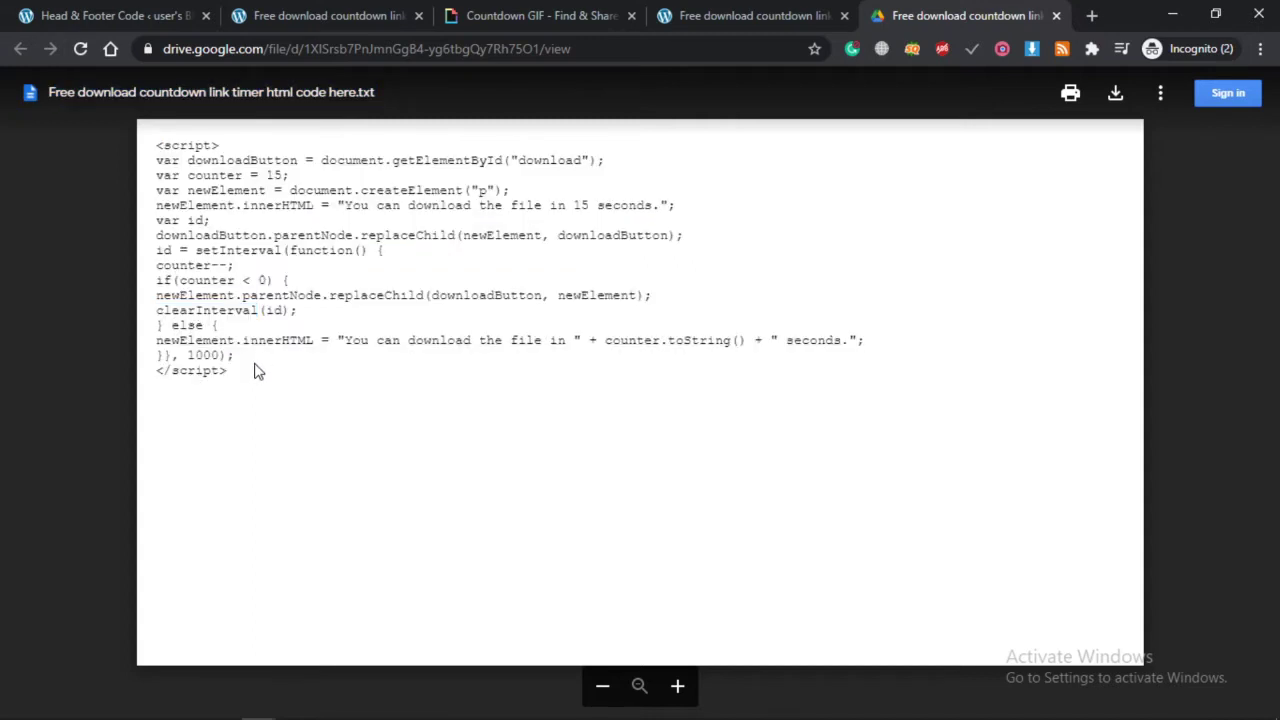
left_click_drag(254, 371, 141, 160)
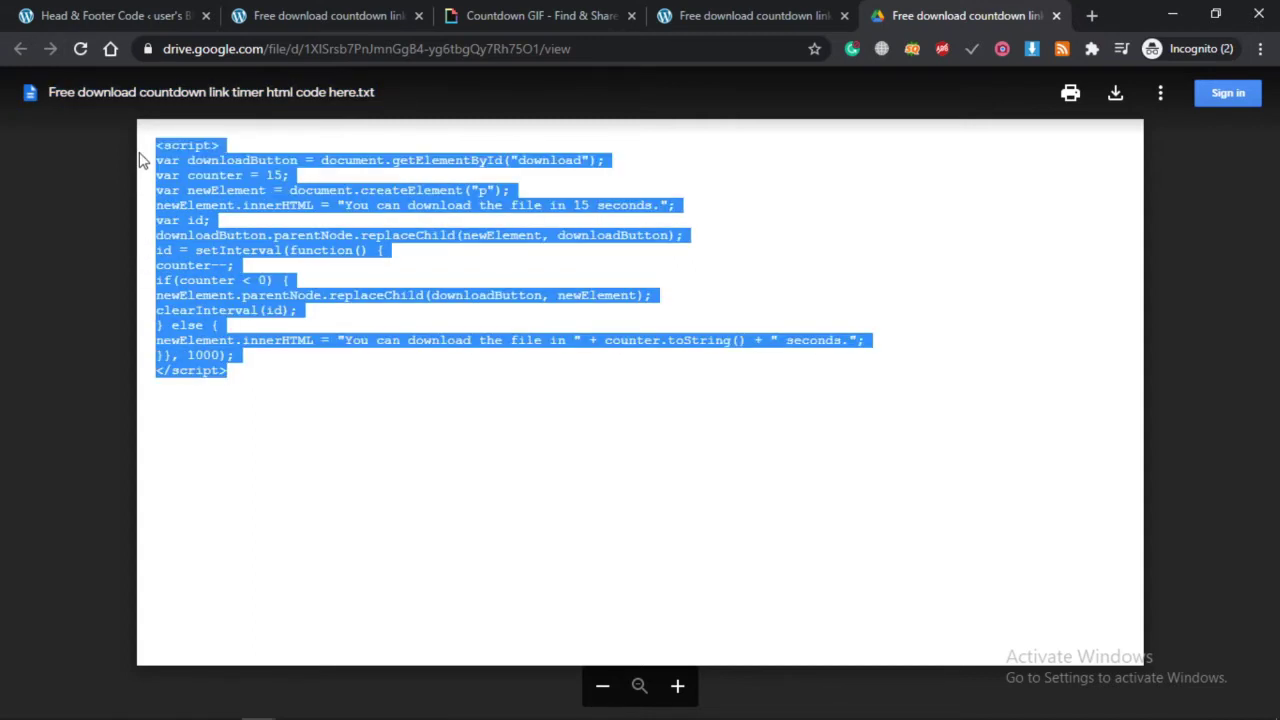
left_click(110, 15)
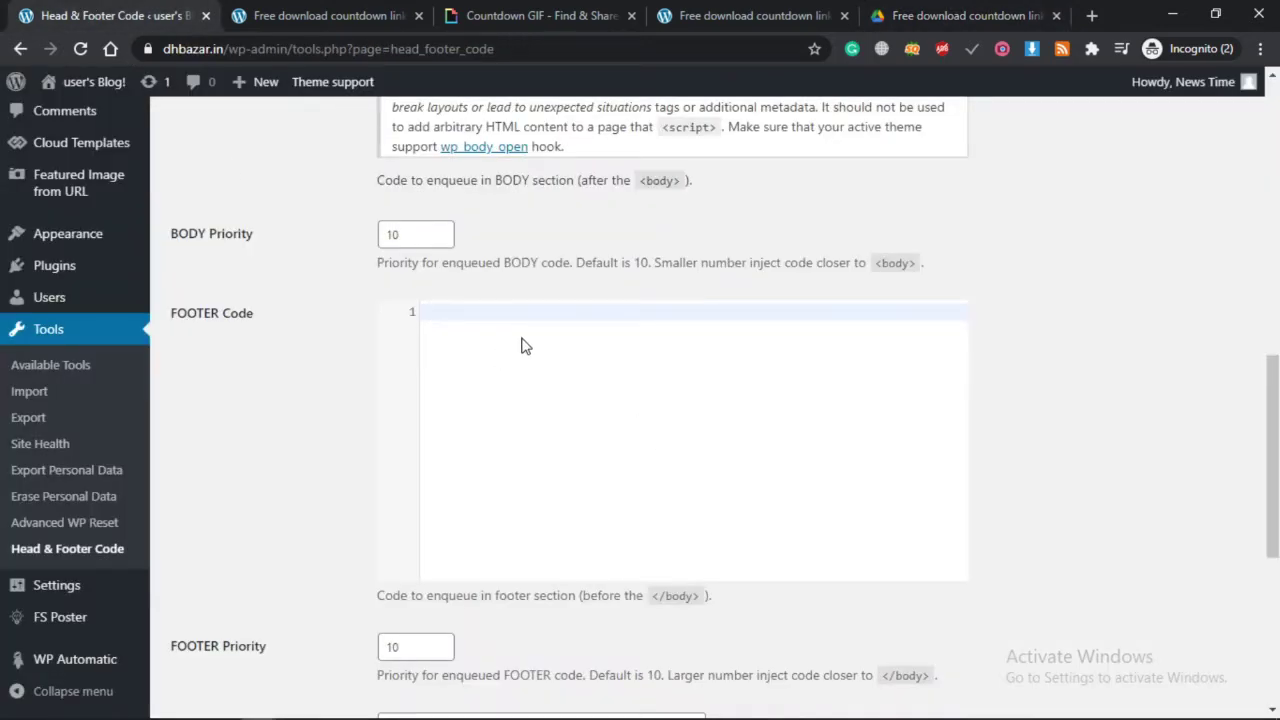
Paste the countdown script into the FOOTER Code box and save the changes.
key("ctrl+v")
scroll(671, 491, "up", 2)
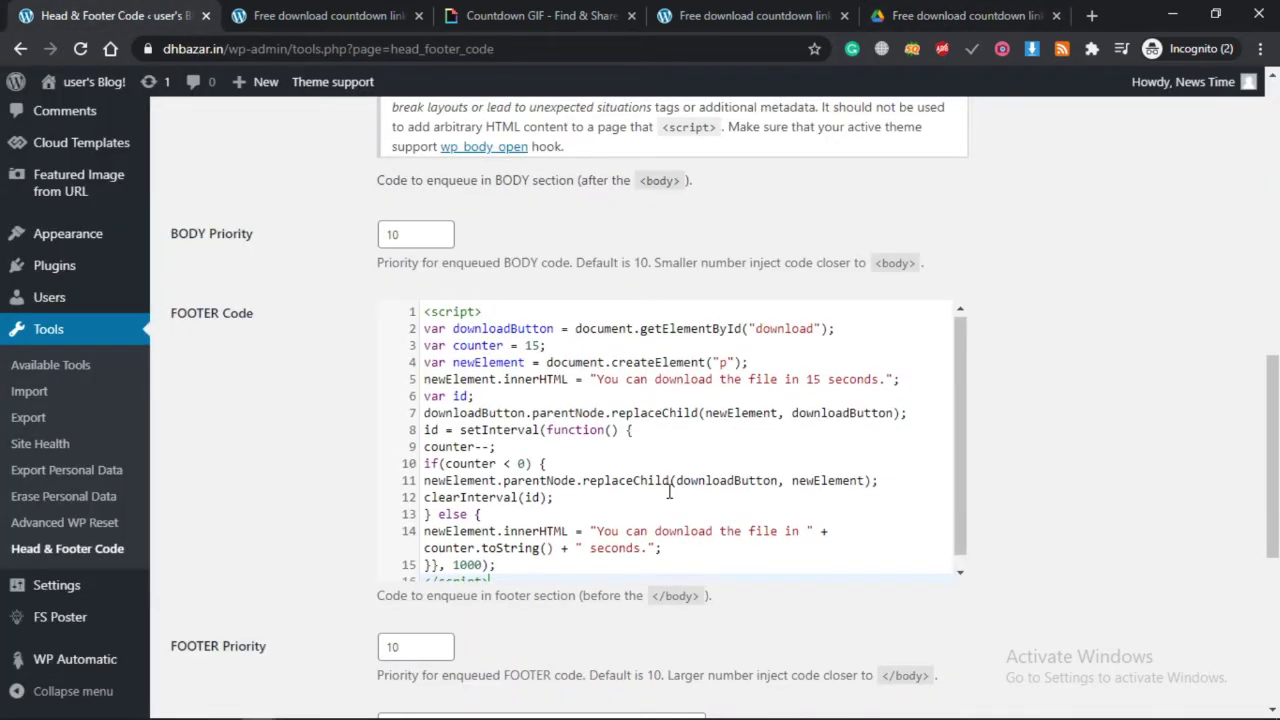
scroll(669, 489, "down", 2)
scroll(1027, 445, "down", 5)
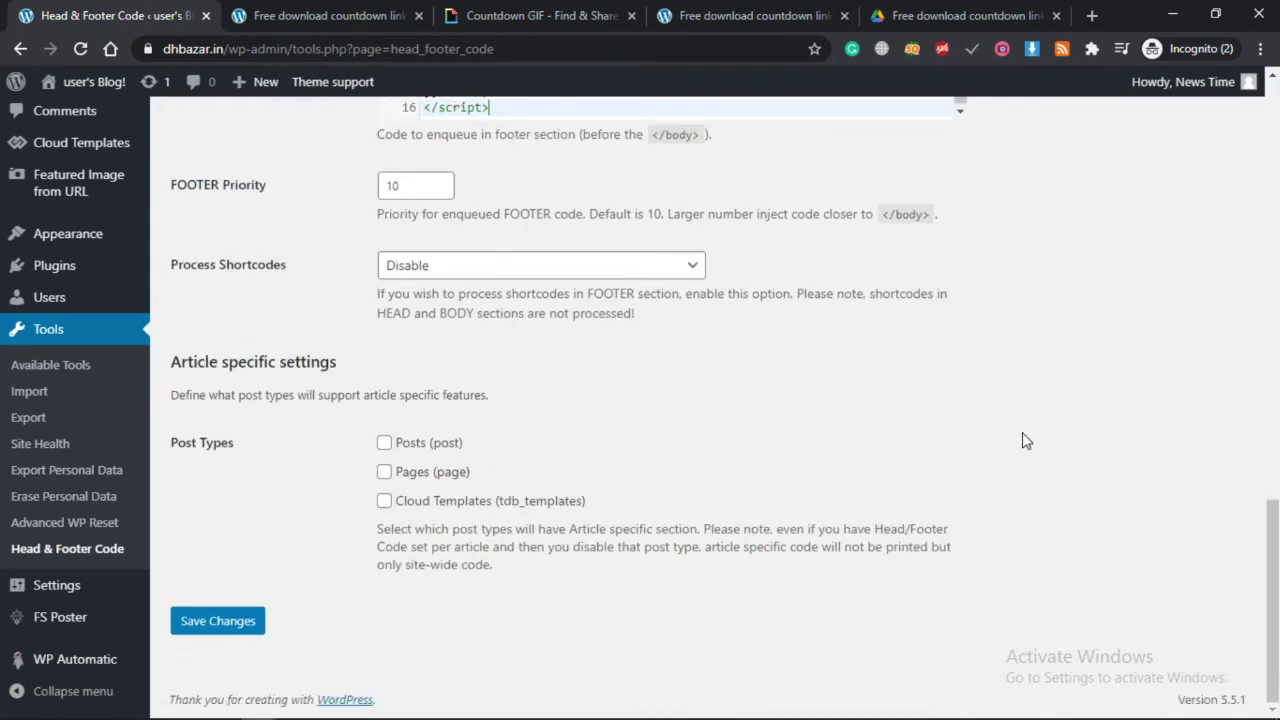
left_click(218, 625)
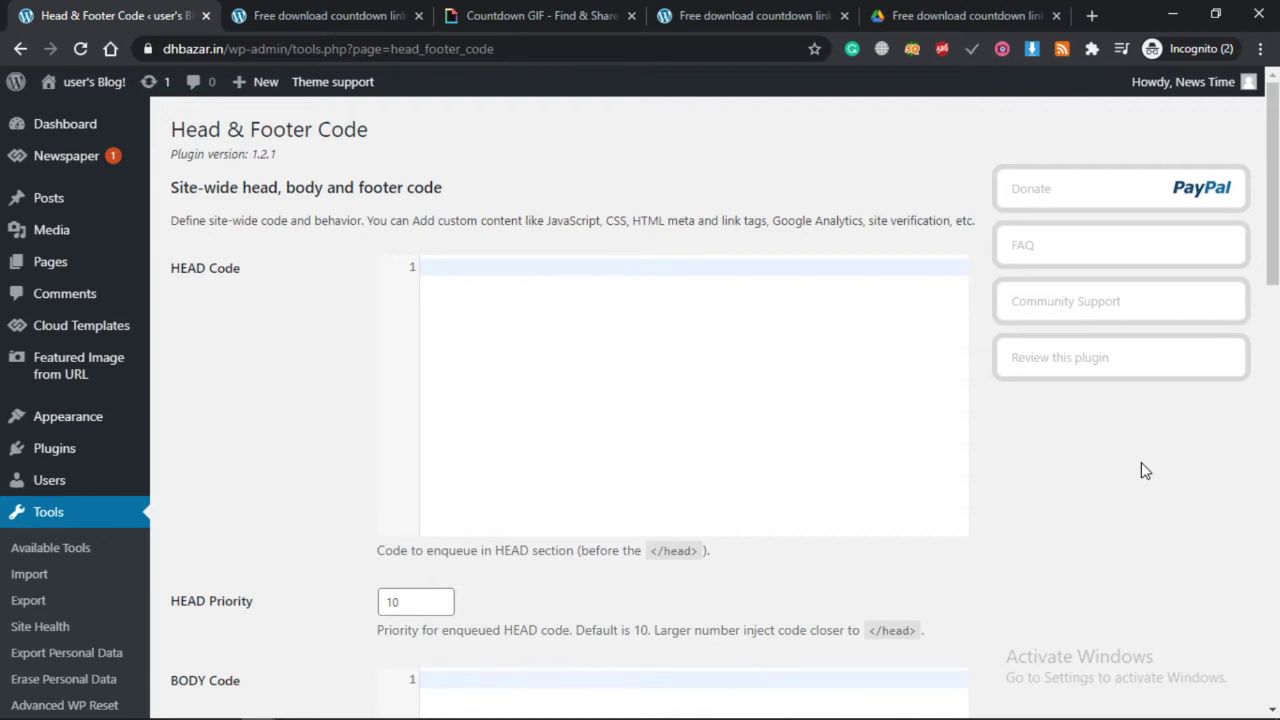
Open Plugins > Add New in the WordPress admin sidebar.
scroll(1141, 462, "down", 2)
mouse_move(86, 306)
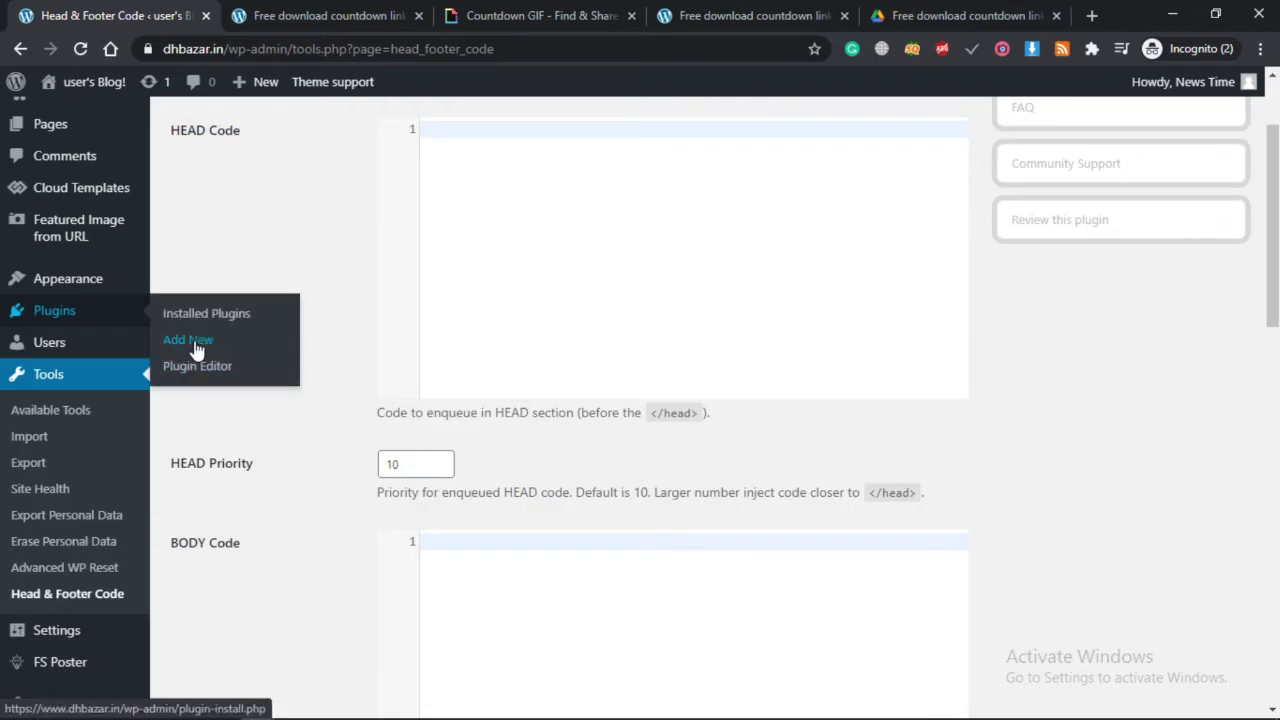
left_click(190, 341)
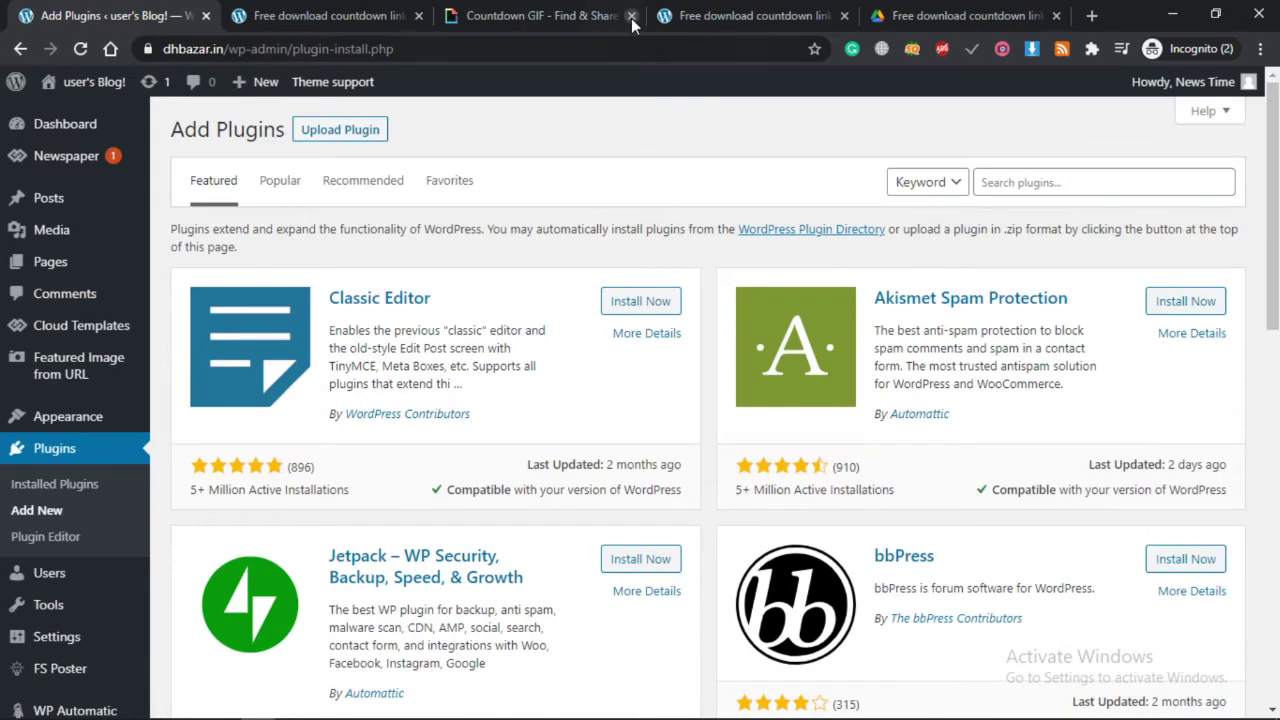
Try the Download link on the demo article, then return to Add Plugins.
left_click(750, 15)
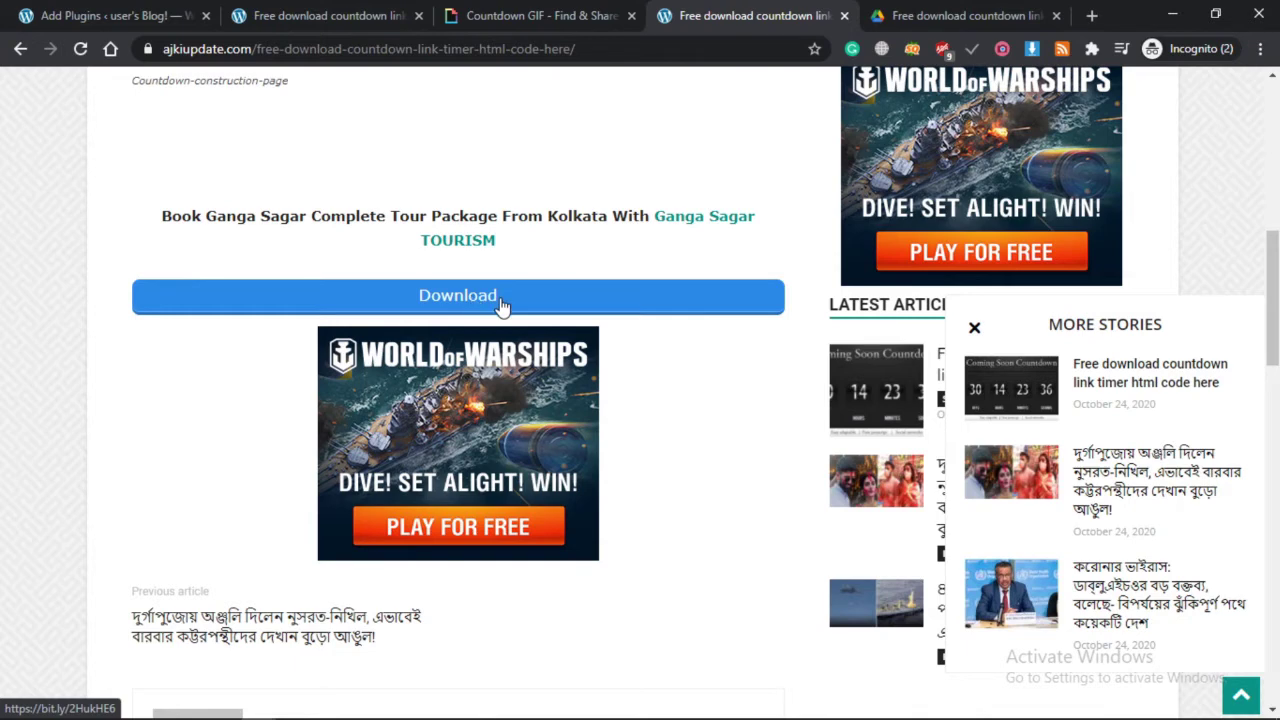
left_click(412, 284)
scroll(600, 272, "up", 1)
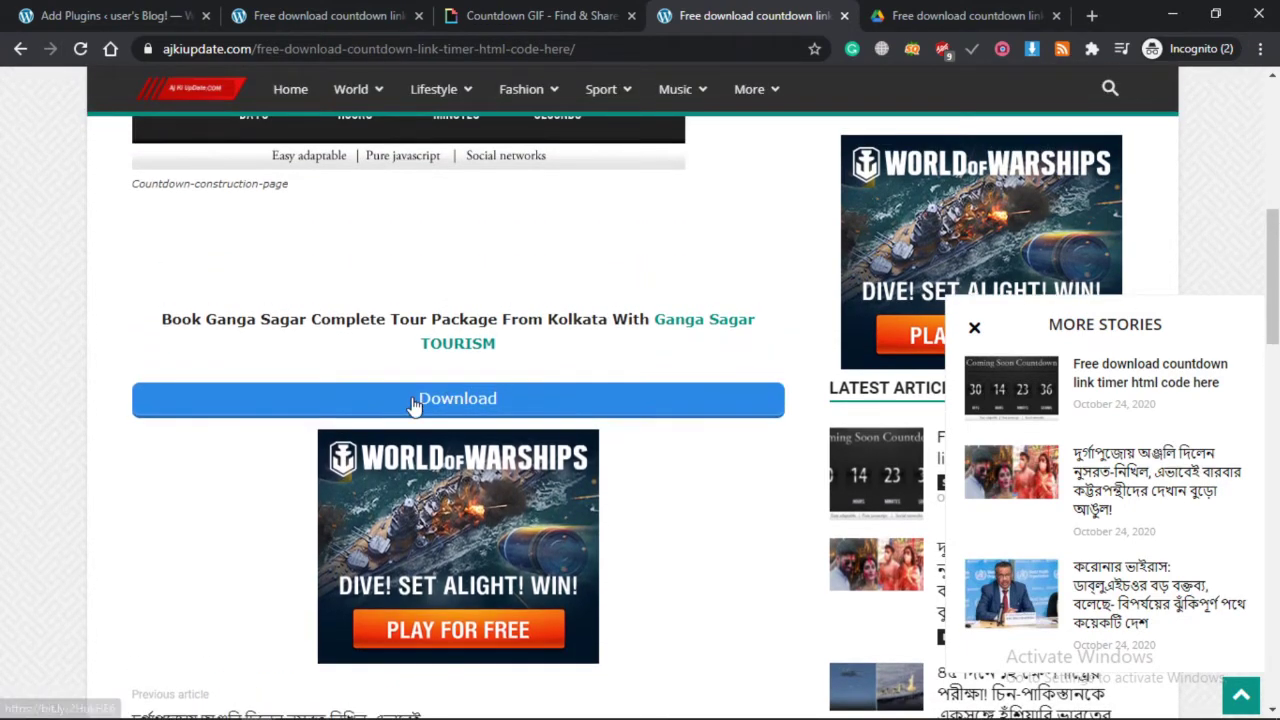
left_click(115, 12)
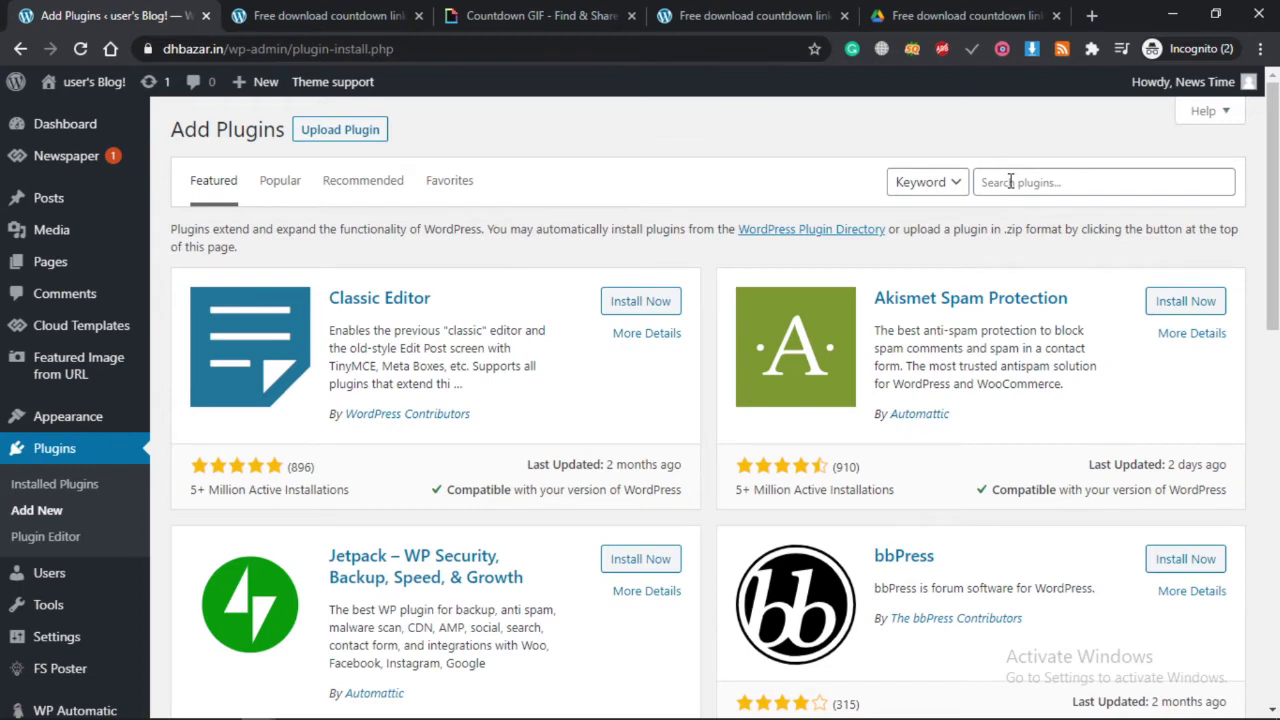
Search plugins for 'shortcode', then install and activate Shortcodes Ultimate.
left_click(1010, 182)
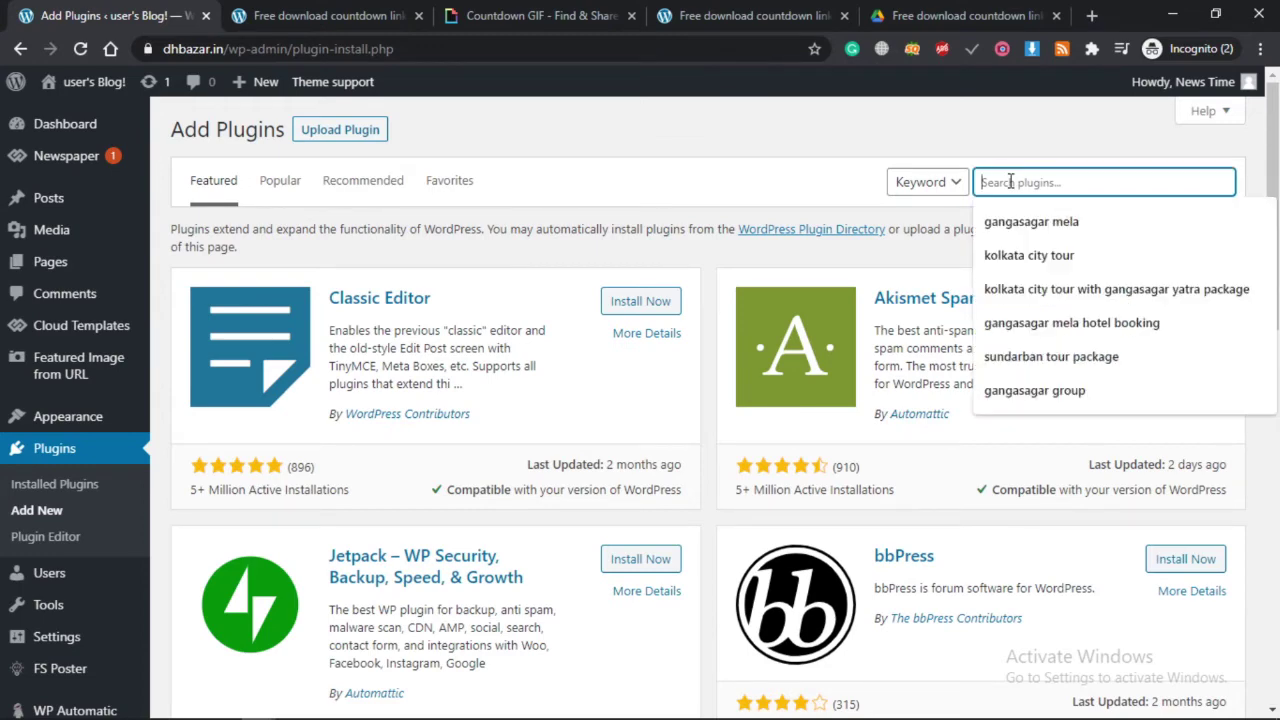
type("sh")
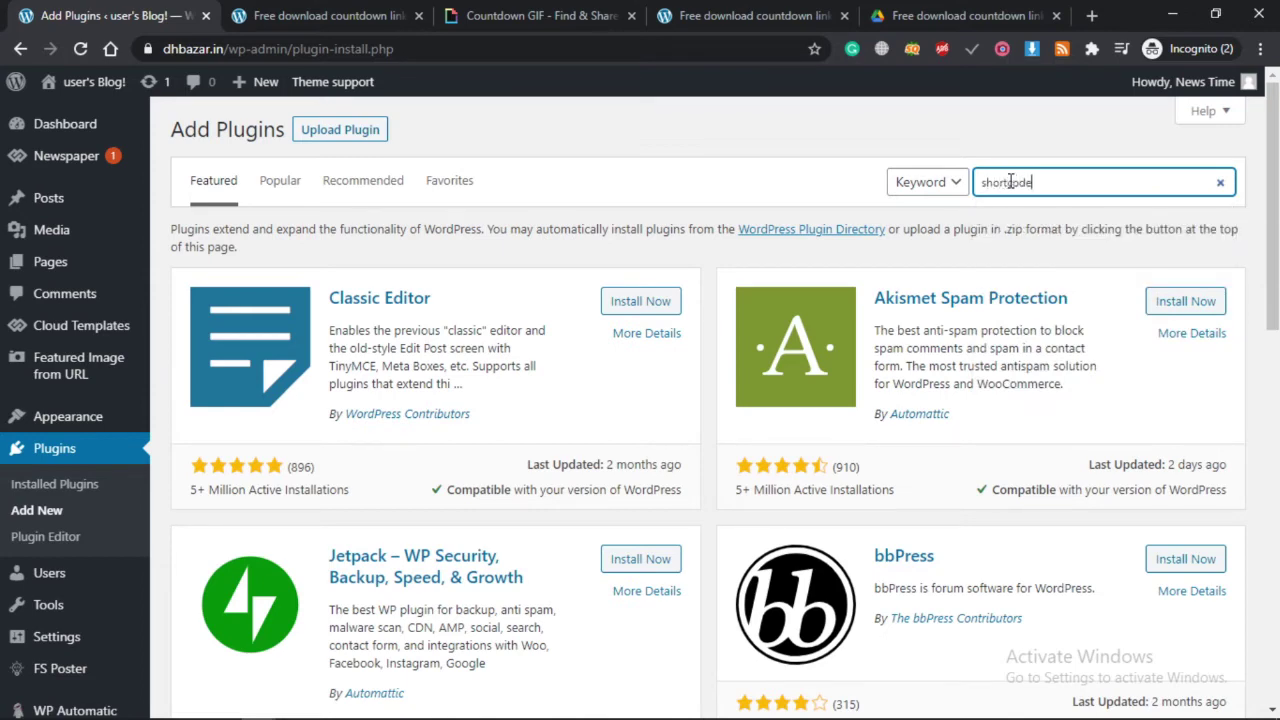
type("ortcode")
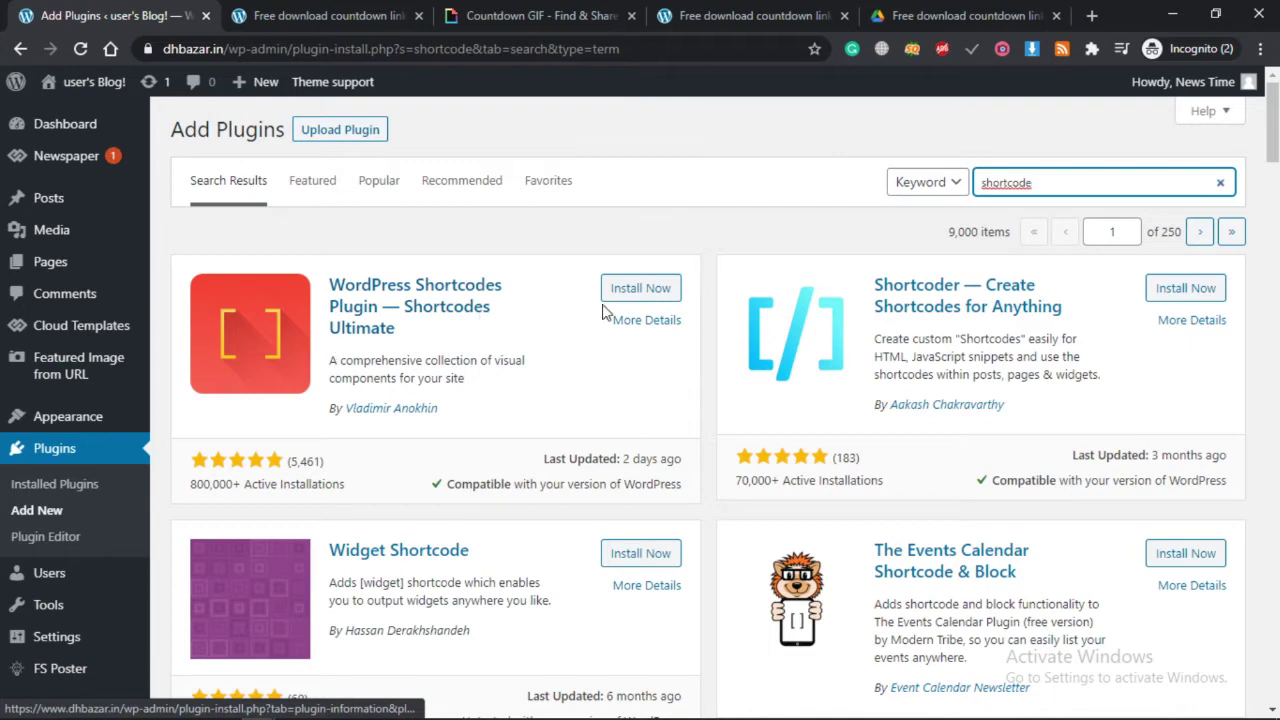
left_click(645, 289)
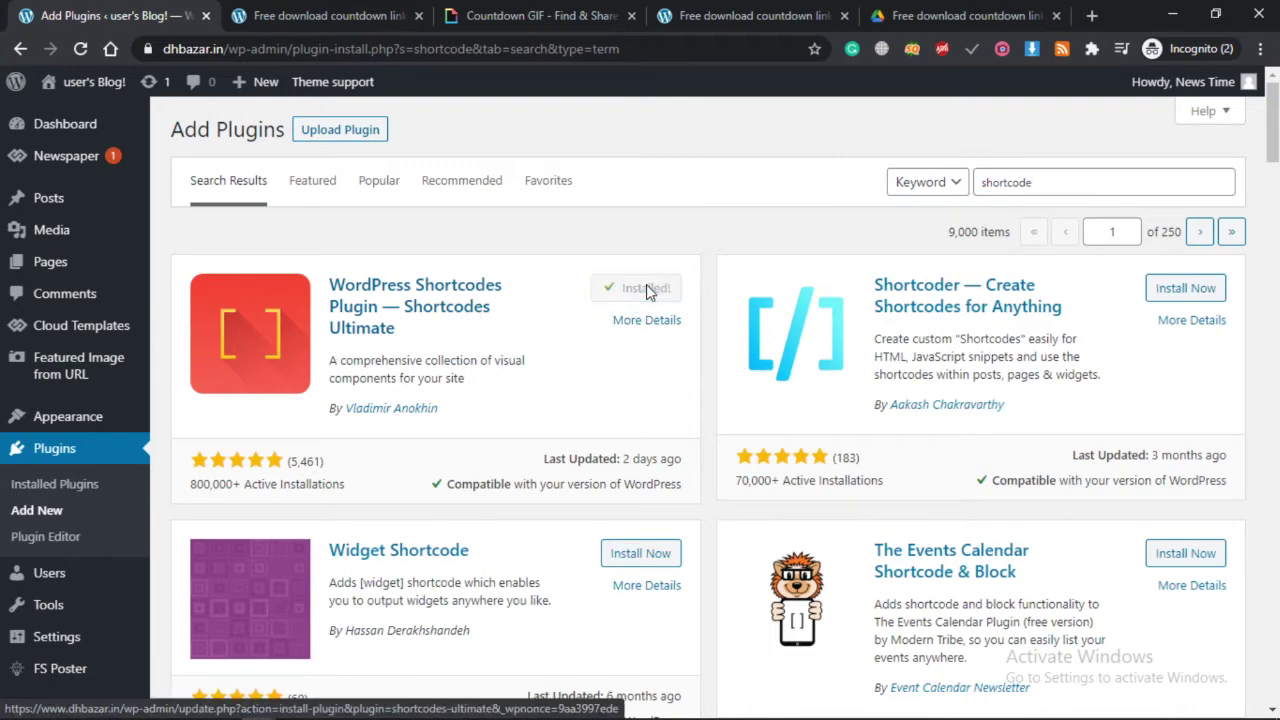
left_click(648, 289)
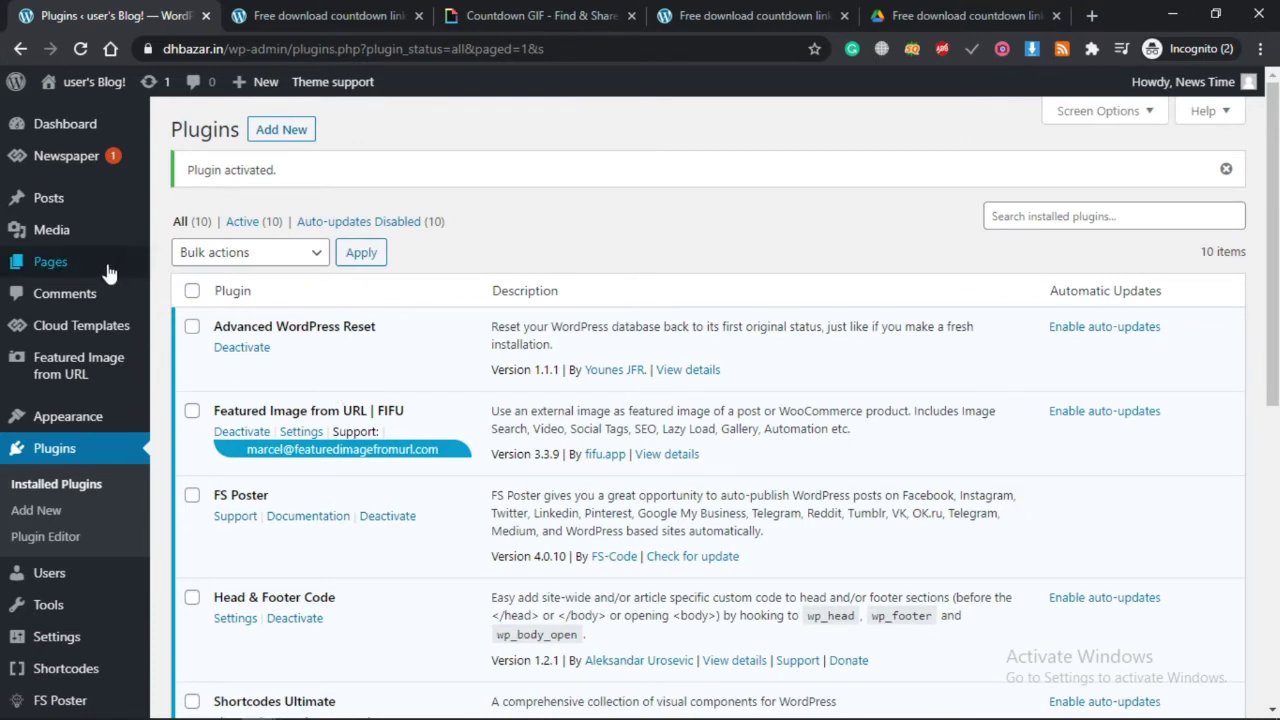
mouse_move(63, 194)
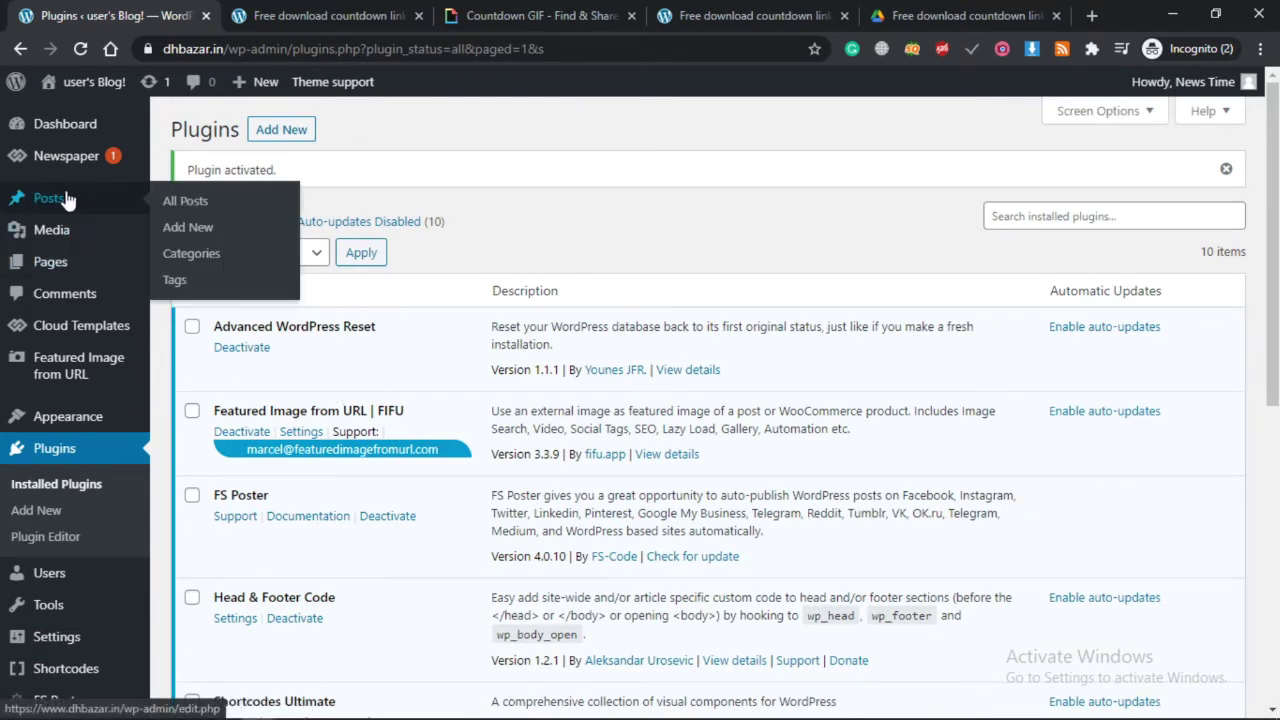
left_click(190, 205)
left_click(752, 15)
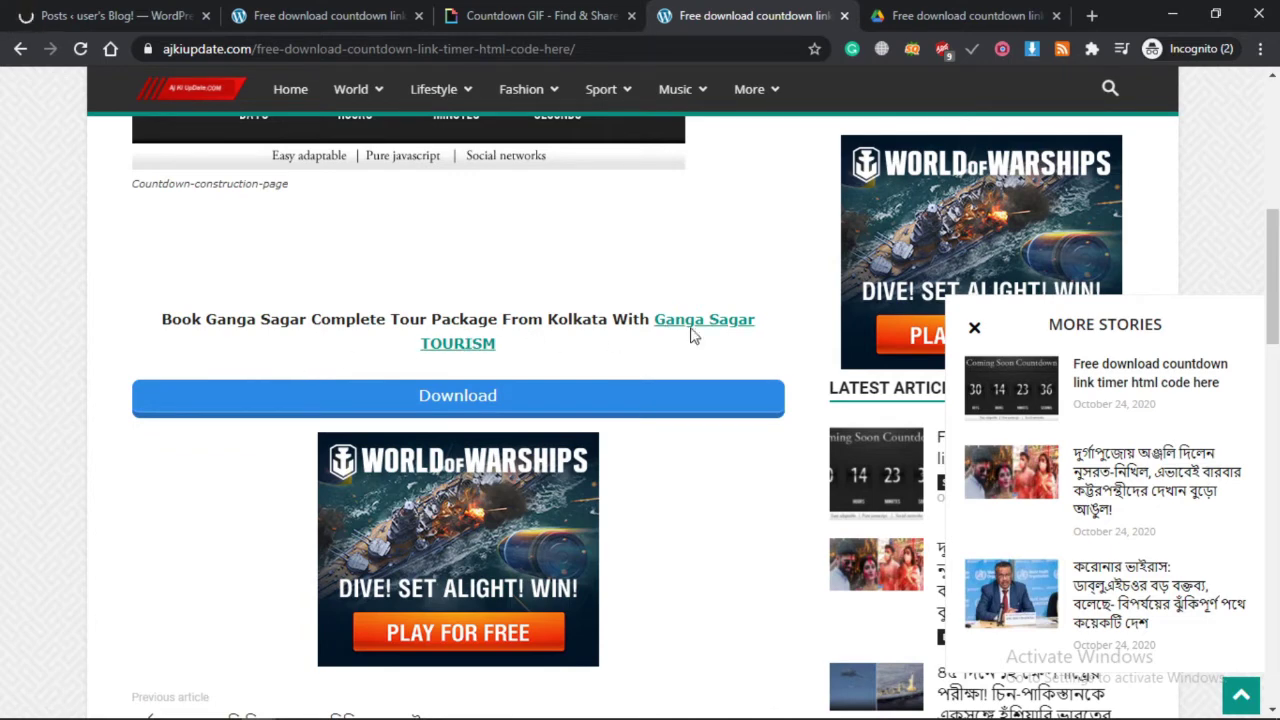
left_click(42, 12)
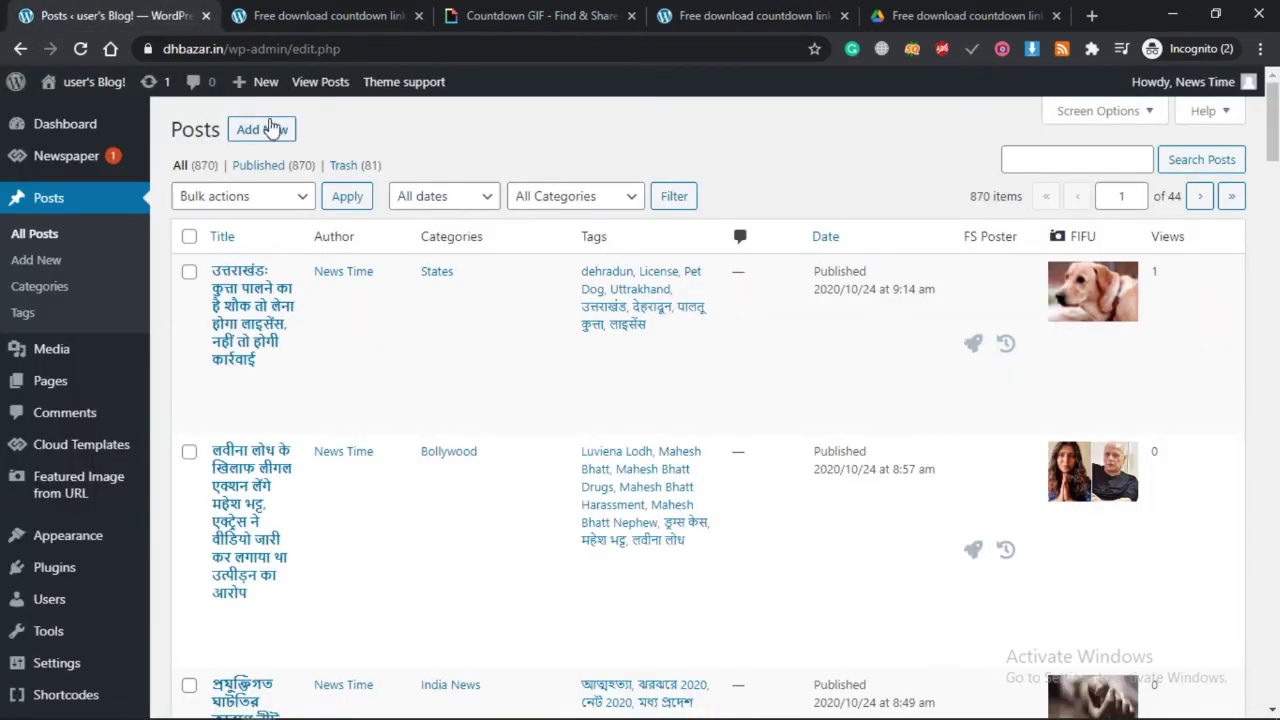
left_click(255, 133)
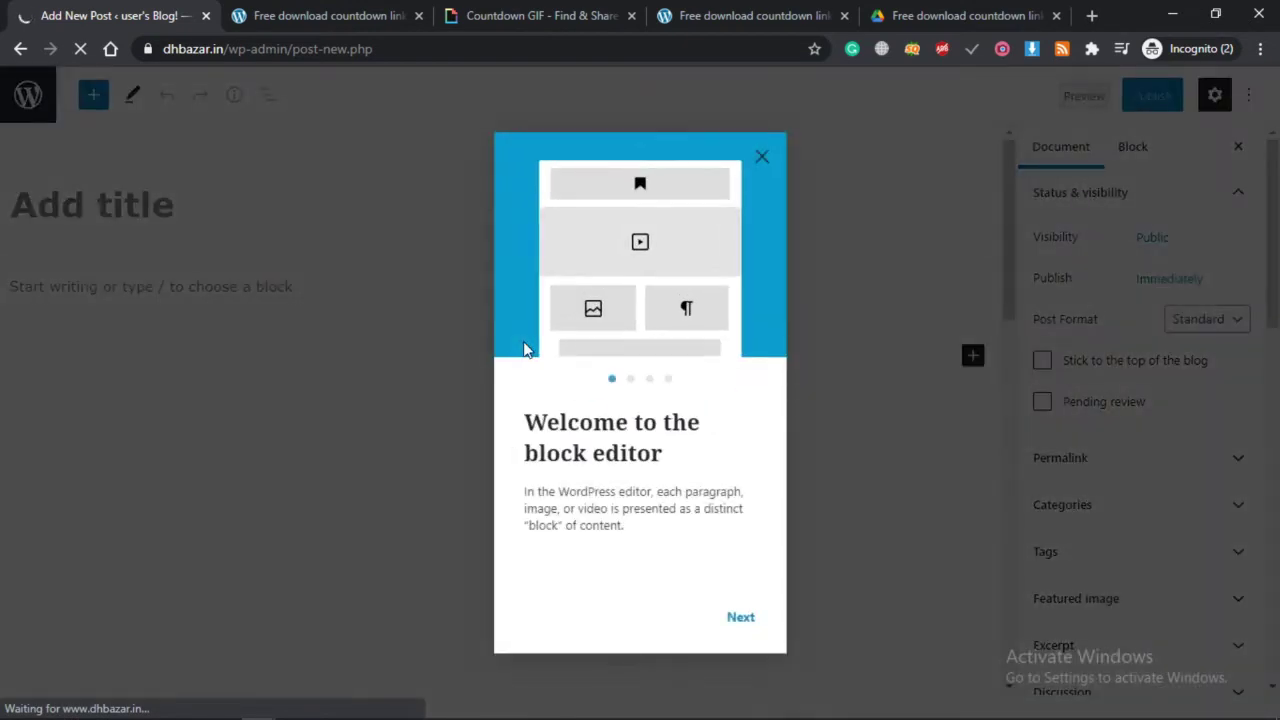
left_click(742, 620)
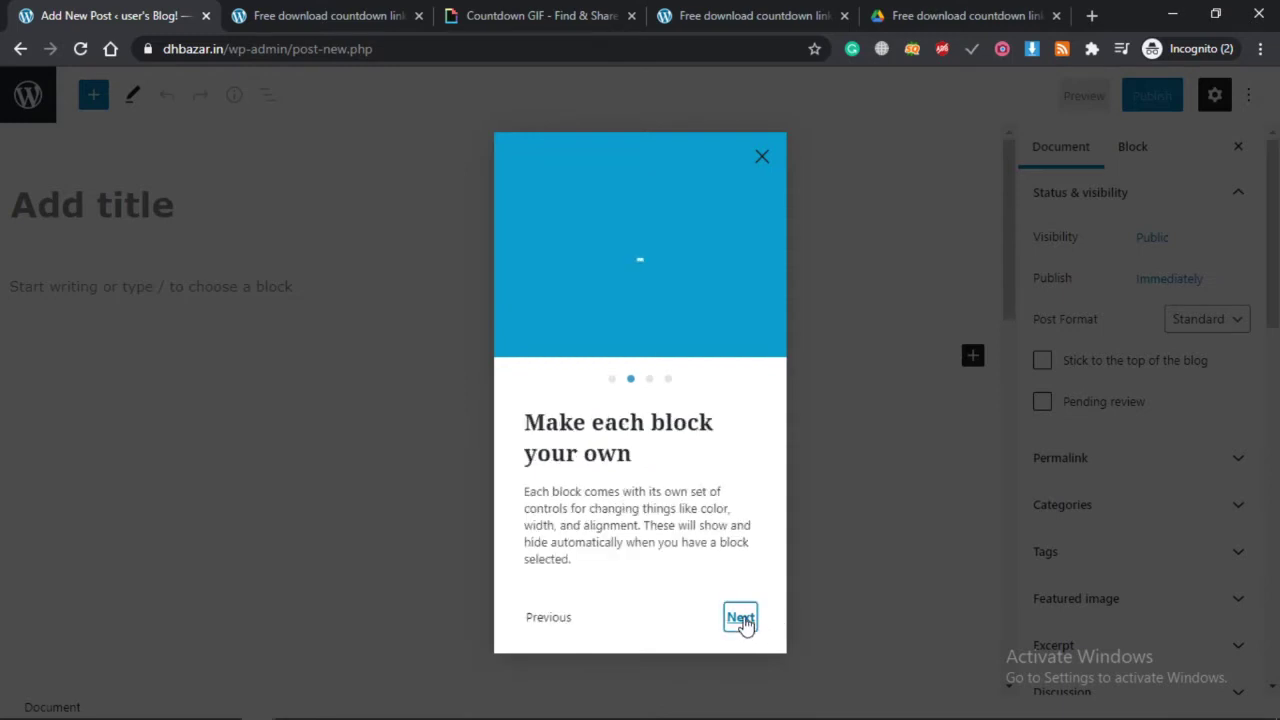
left_click(741, 618)
left_click(742, 619)
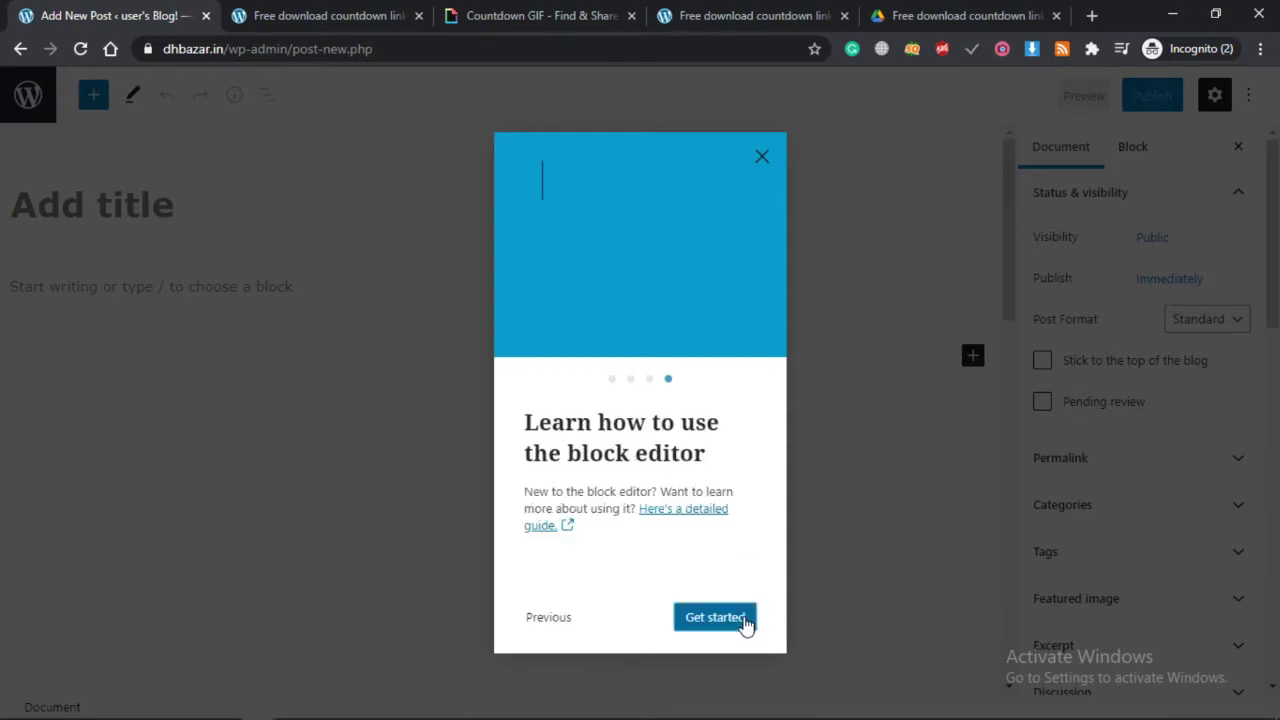
left_click(17, 57)
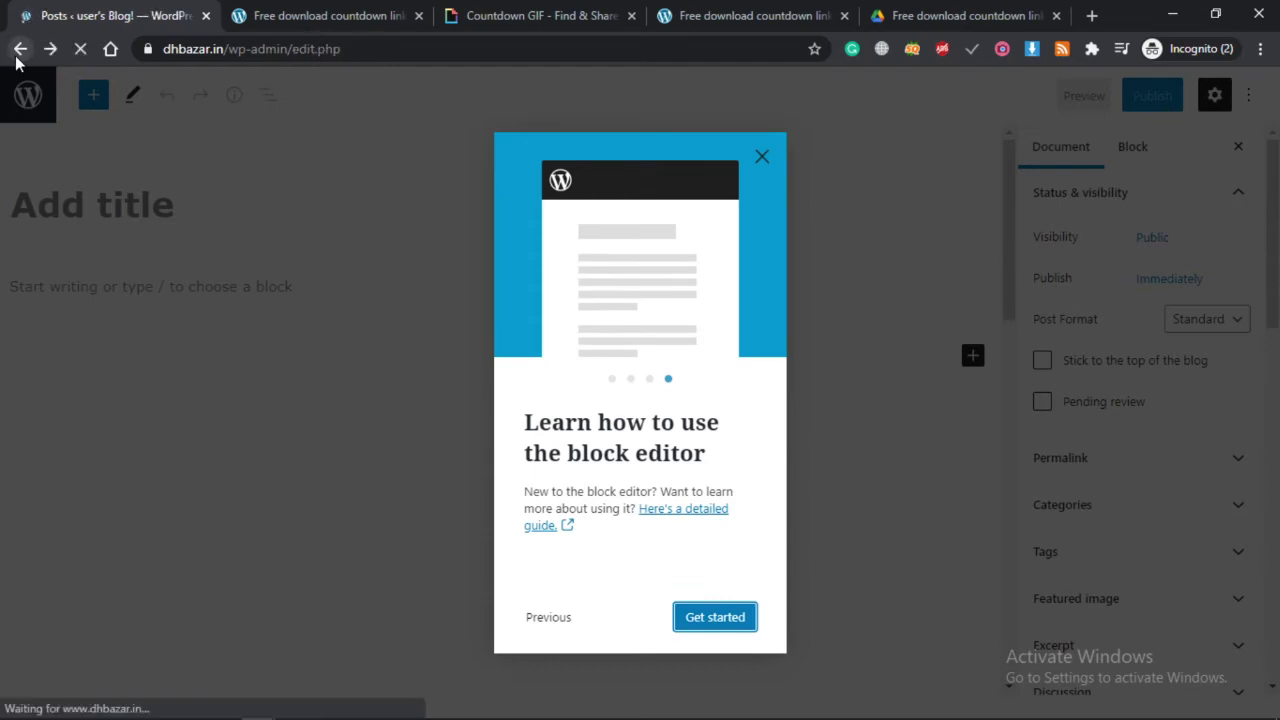
scroll(172, 617, "down", 1)
scroll(172, 617, "down", 2)
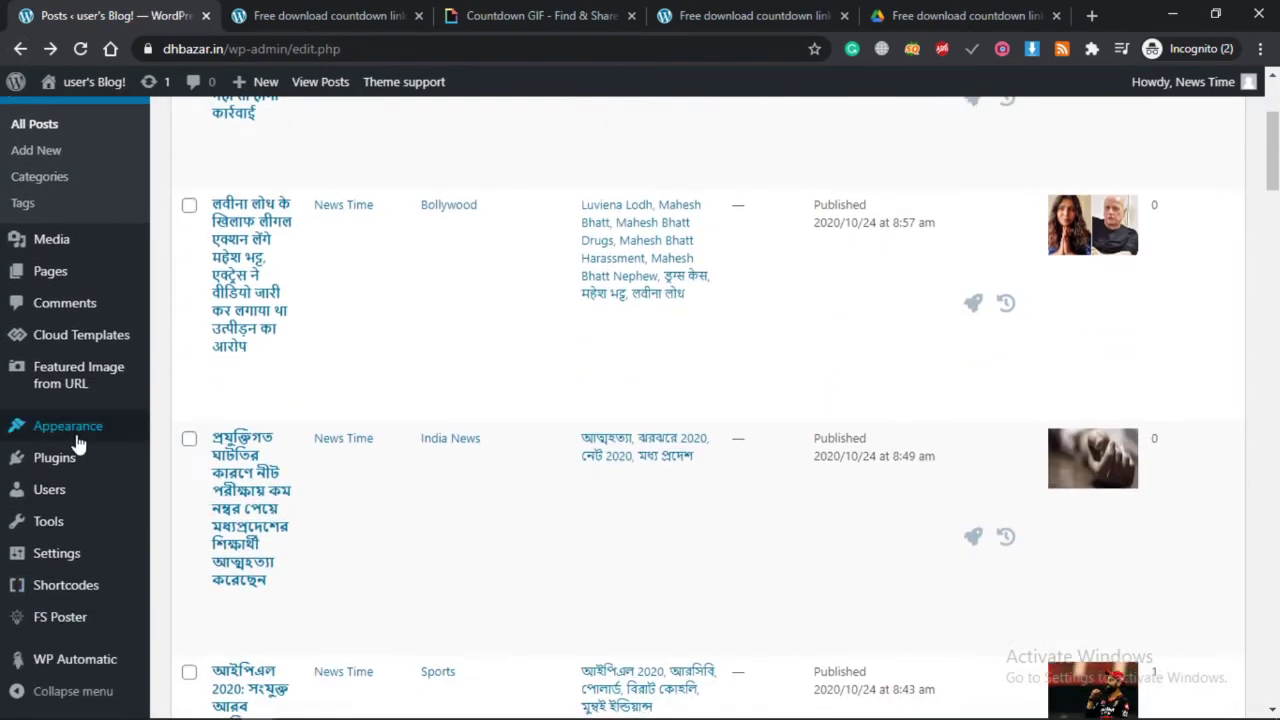
mouse_move(100, 462)
left_click(210, 462)
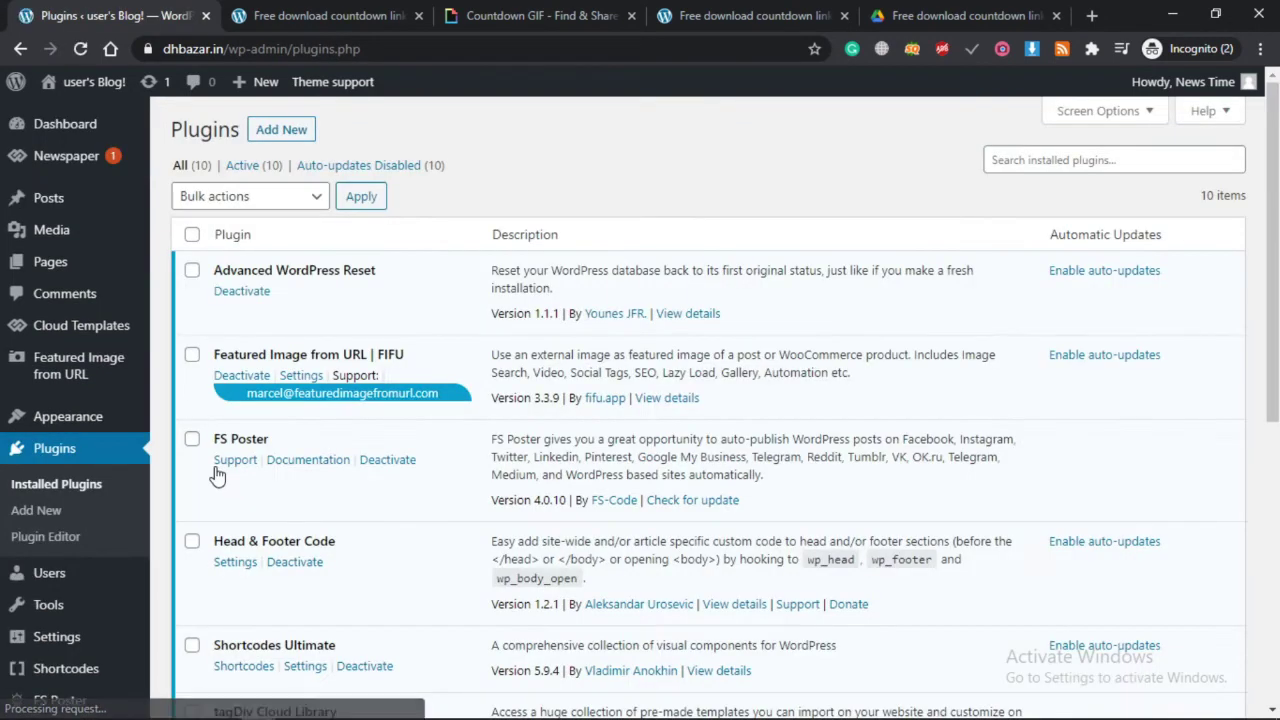
Install and activate Classic Editor, then start a new post.
left_click(282, 138)
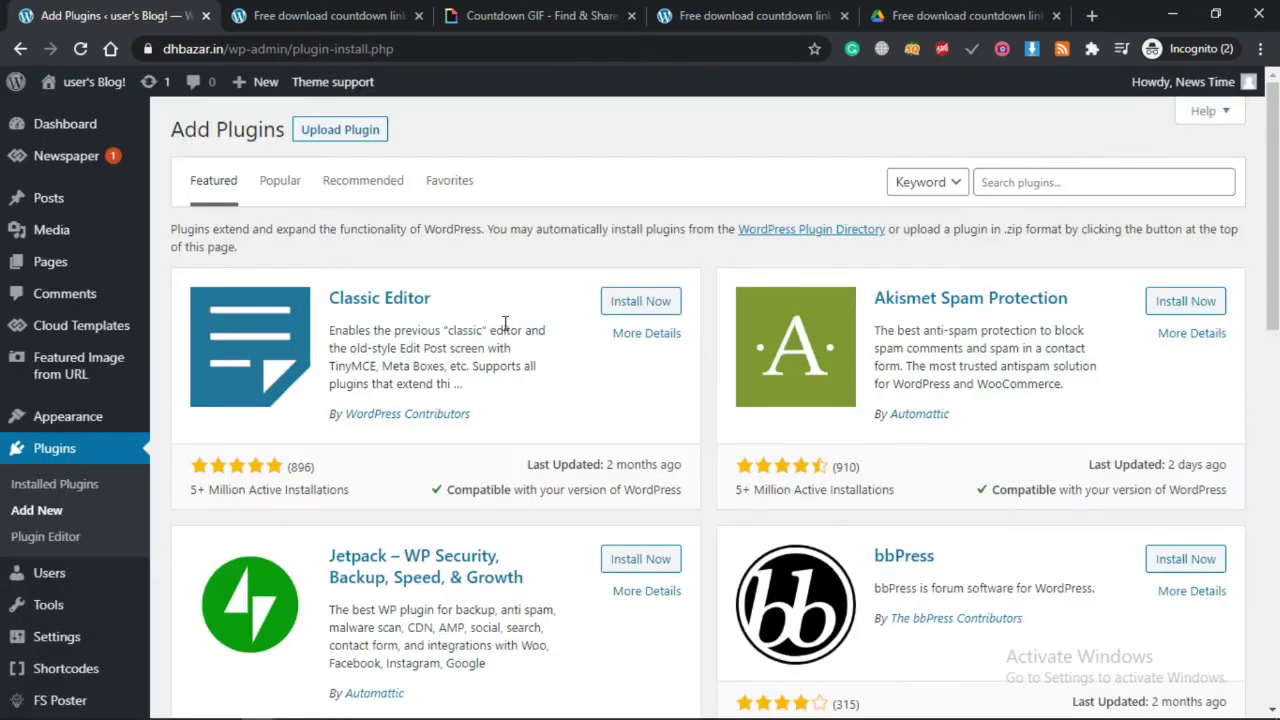
left_click(624, 308)
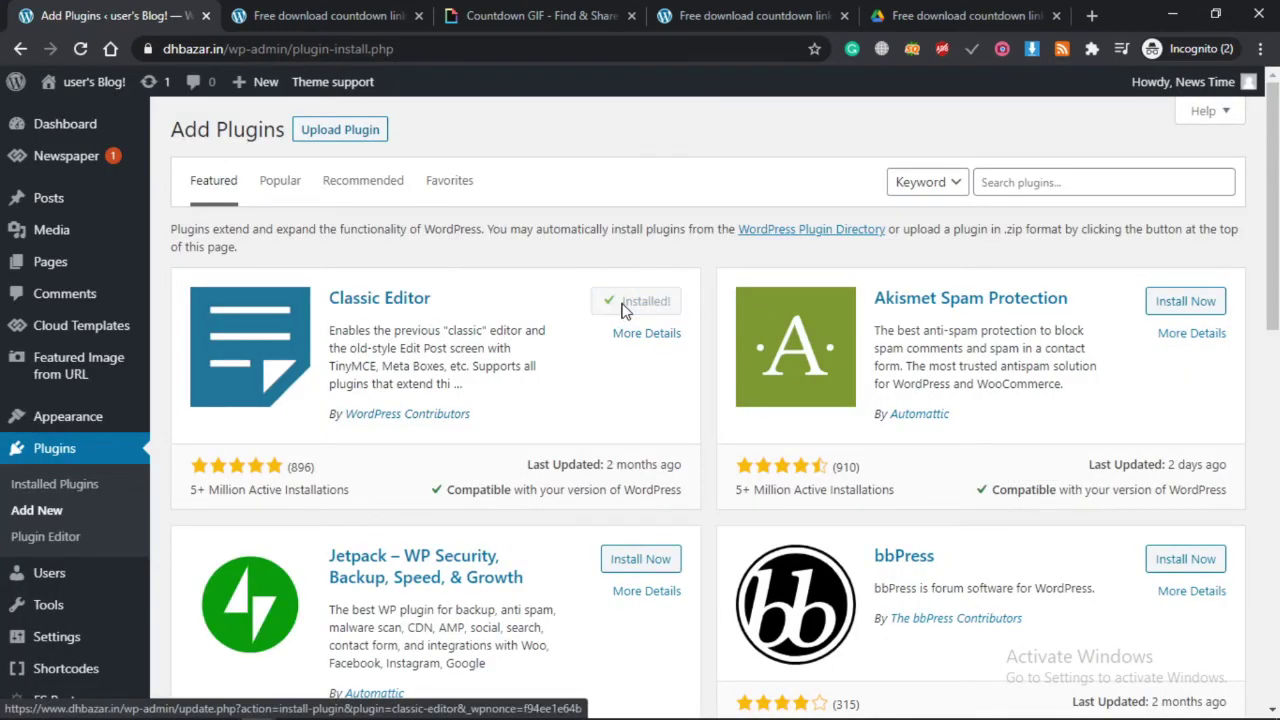
left_click(643, 304)
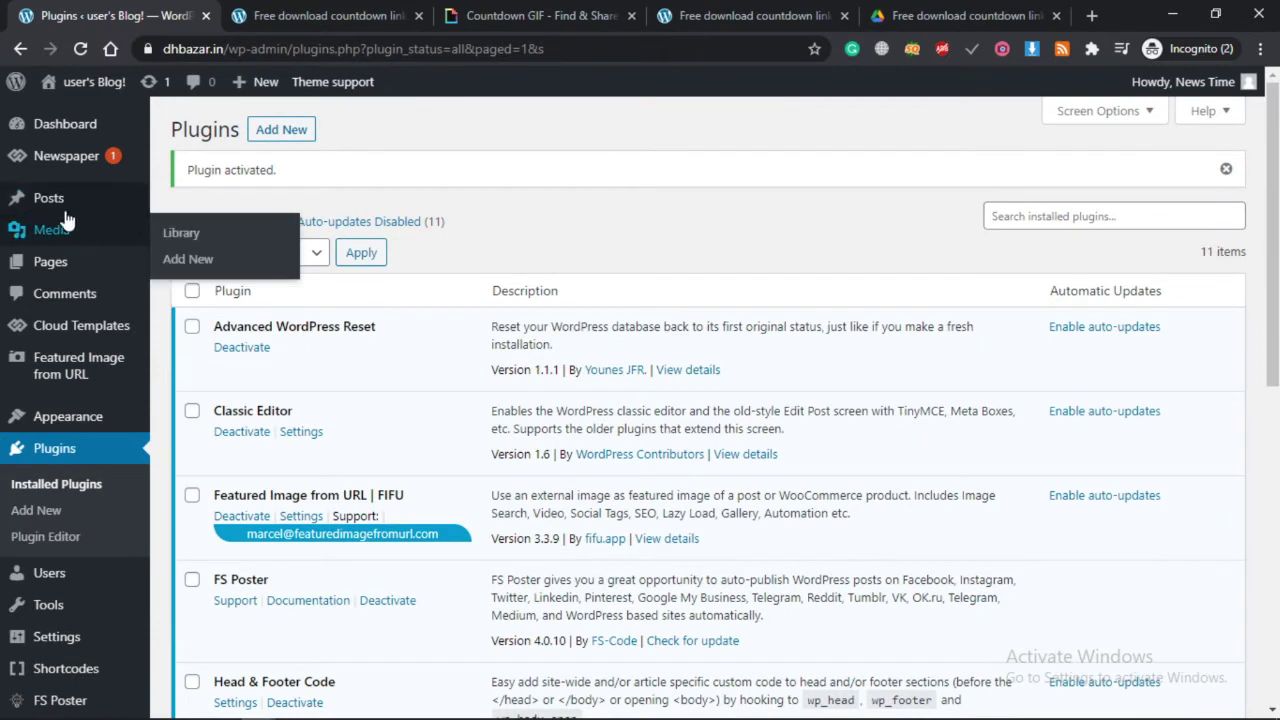
mouse_move(46, 195)
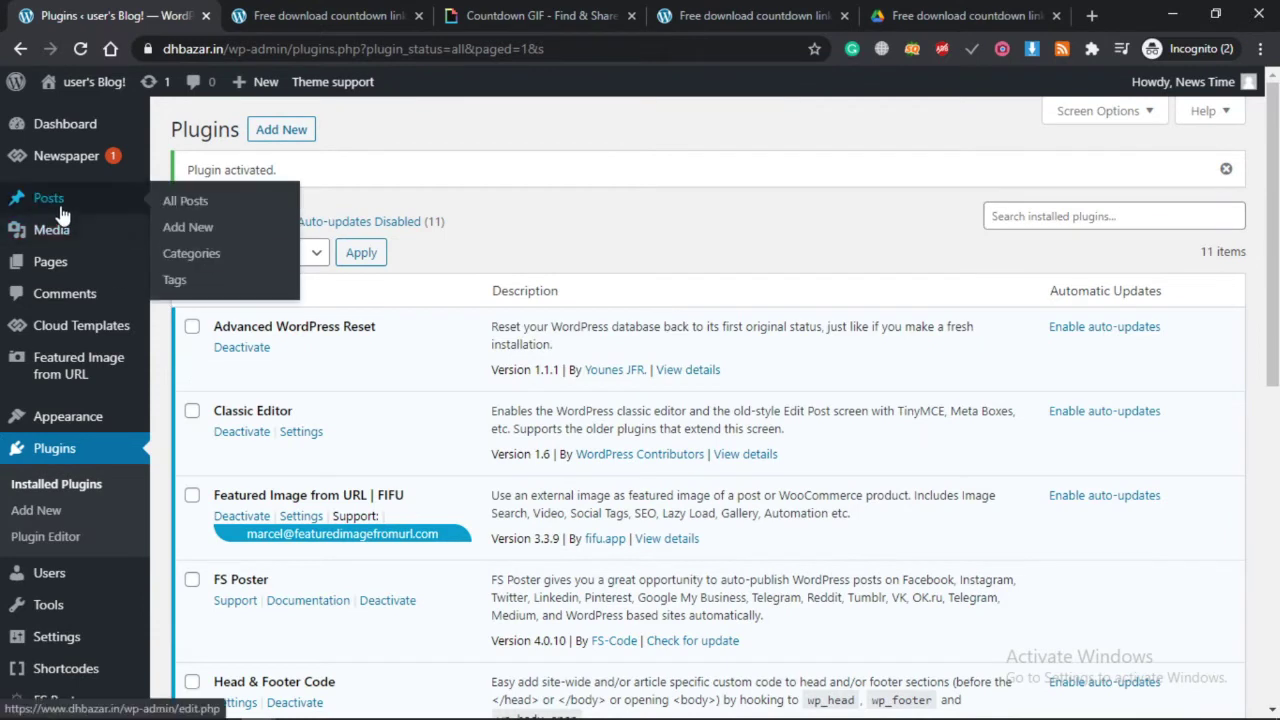
left_click(193, 232)
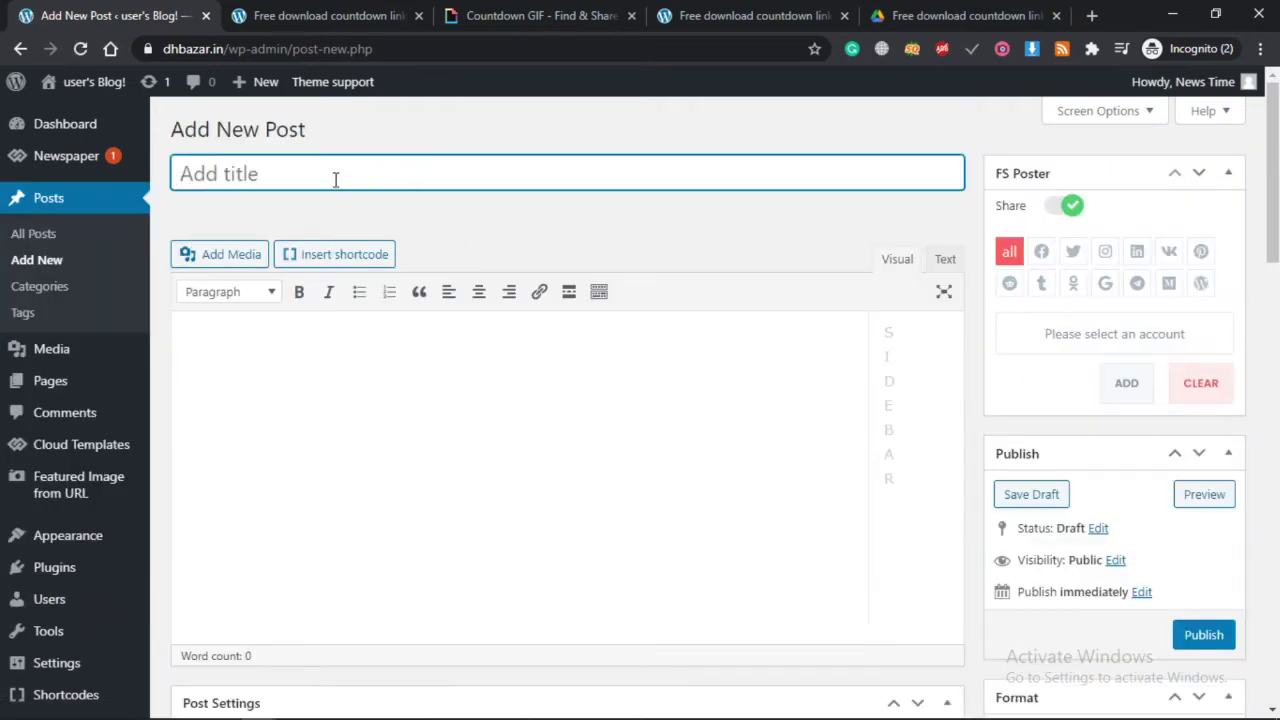
type("test")
left_click(289, 391)
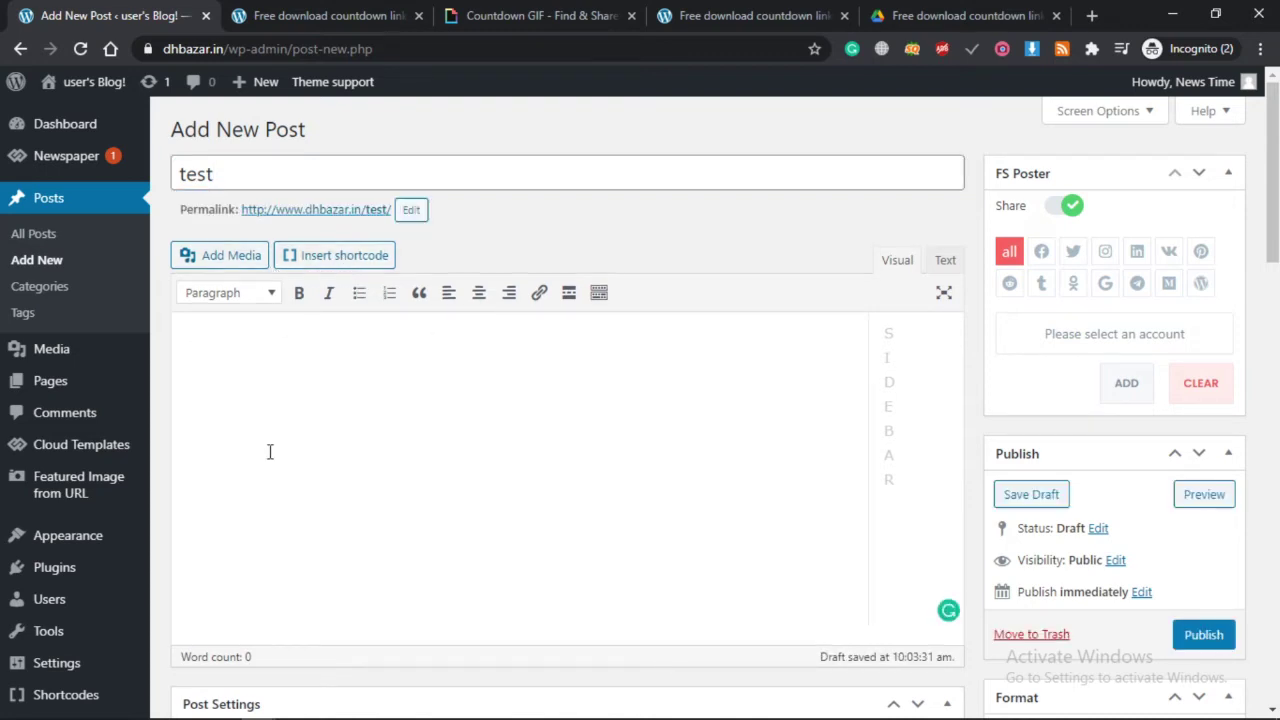
mouse_move(27, 703)
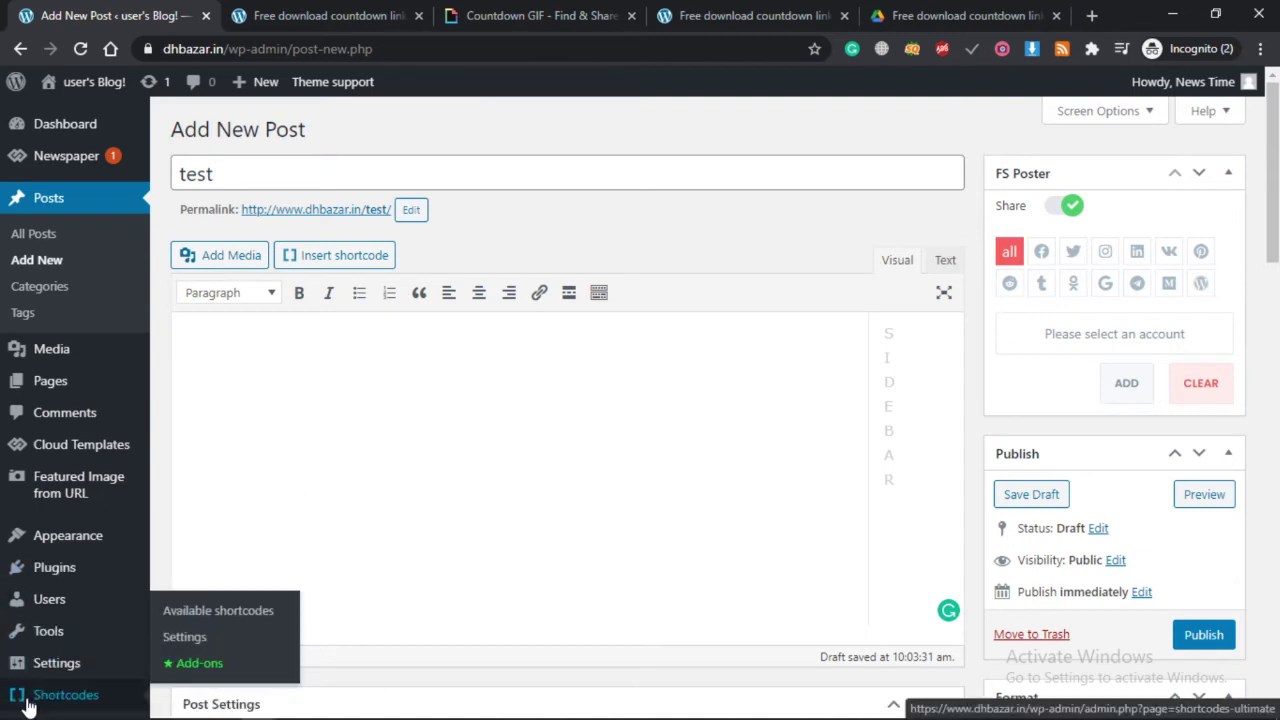
Choose the Button shortcode from the Insert shortcode list.
left_click(340, 257)
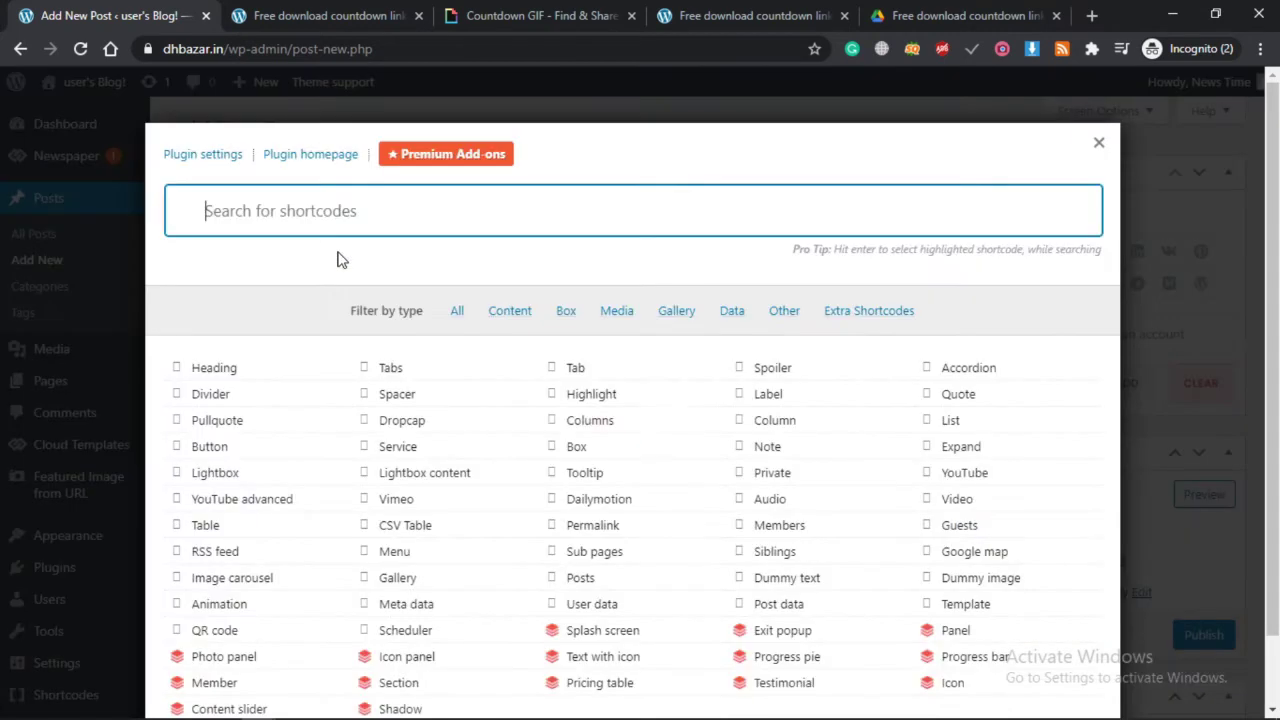
left_click(205, 455)
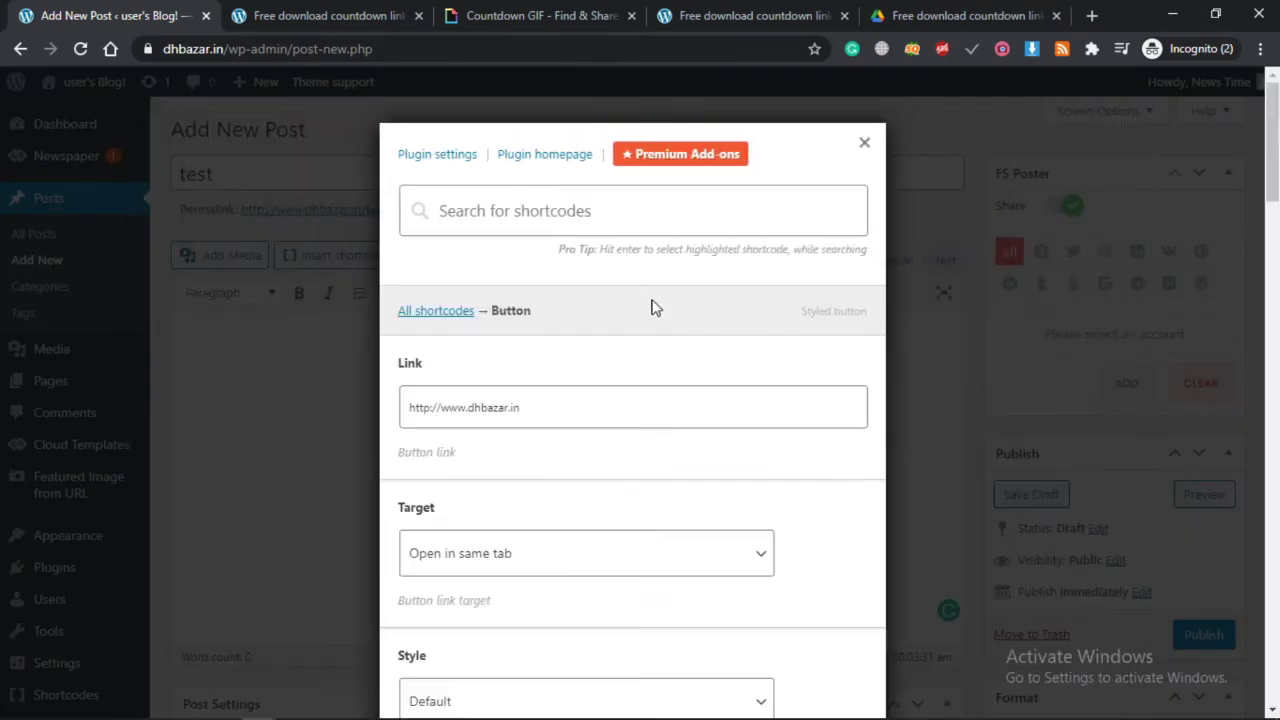
scroll(611, 404, "down", 2)
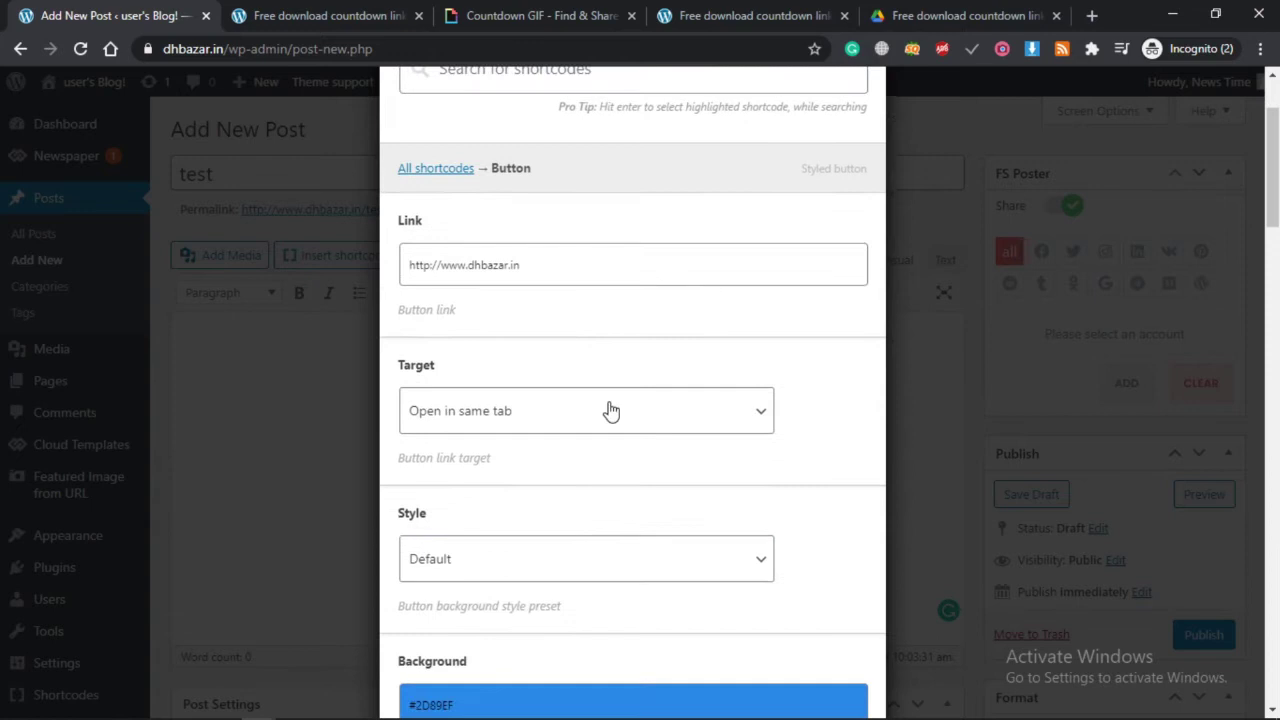
Set the button's Link to the Google Drive file URL, opening in a new tab.
left_click(539, 267)
key("ctrl+a")
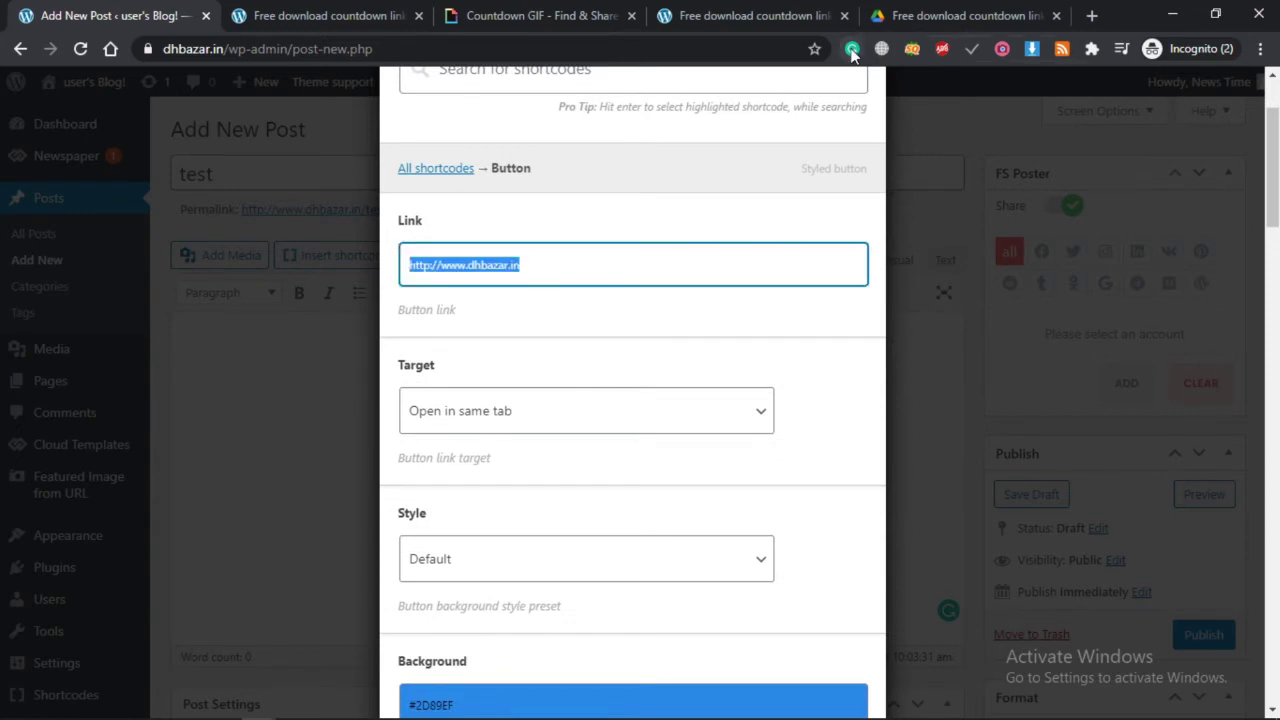
left_click(962, 15)
left_click(648, 43)
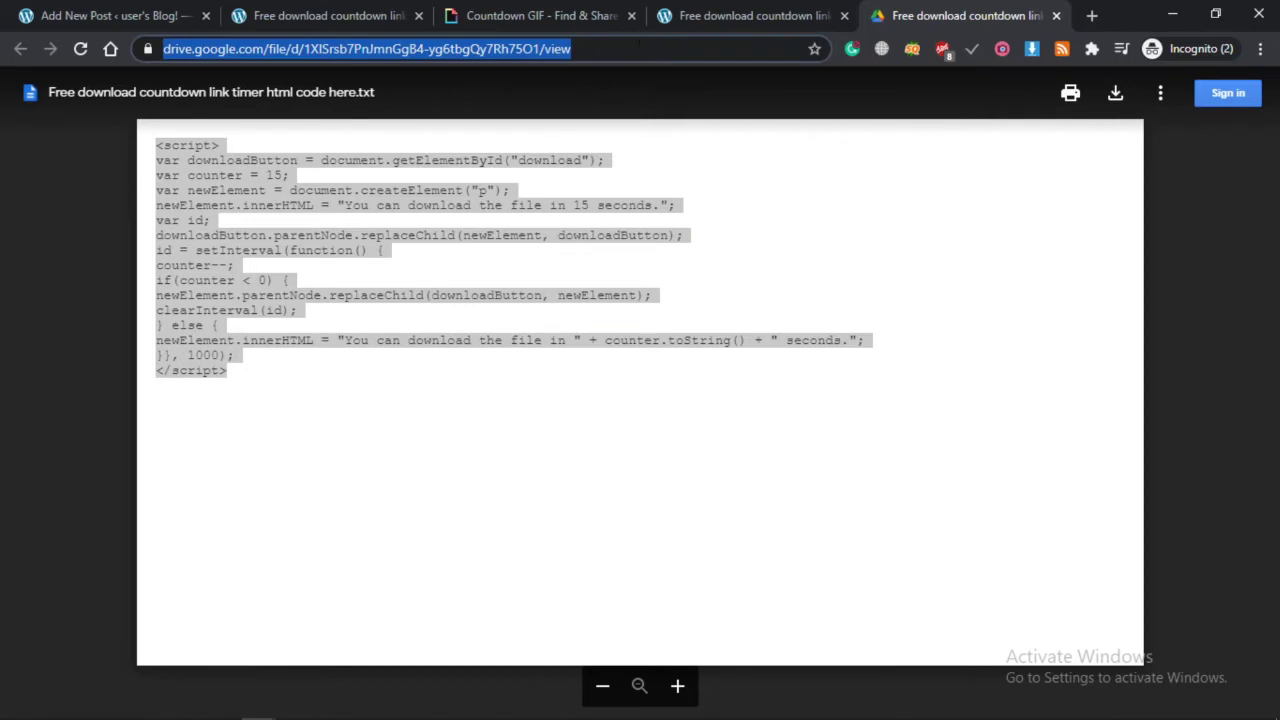
left_click(86, 12)
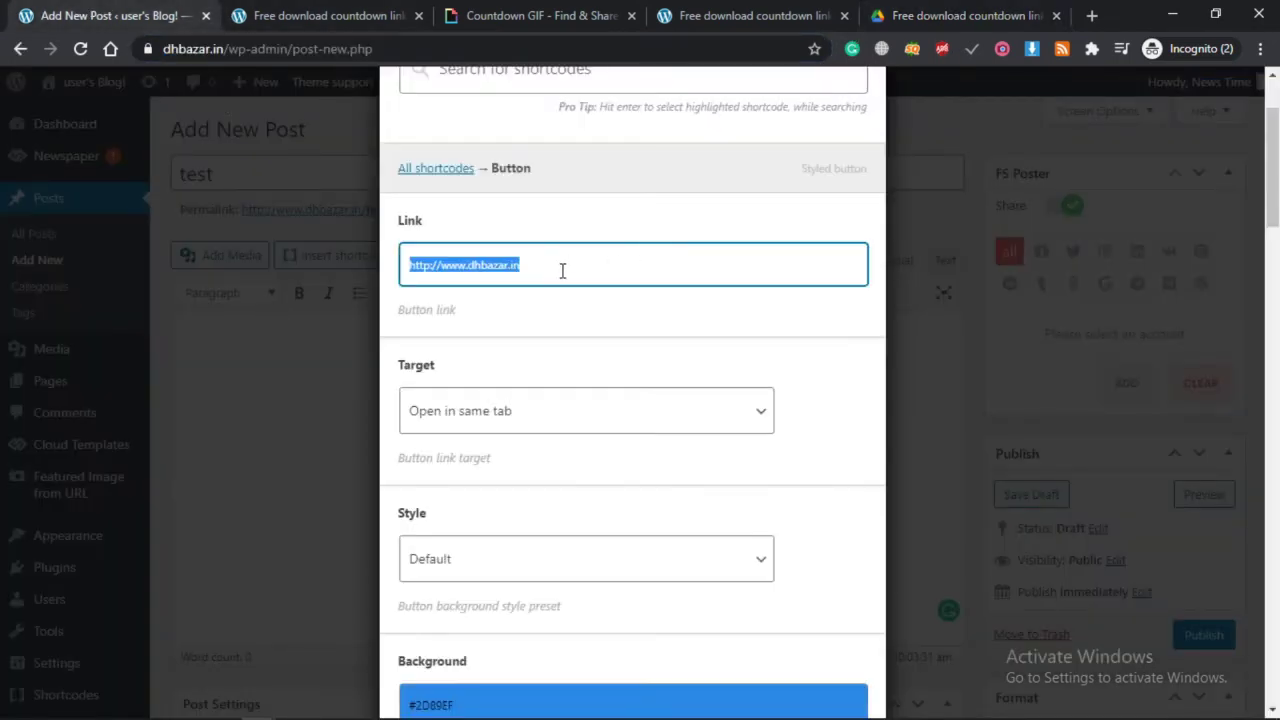
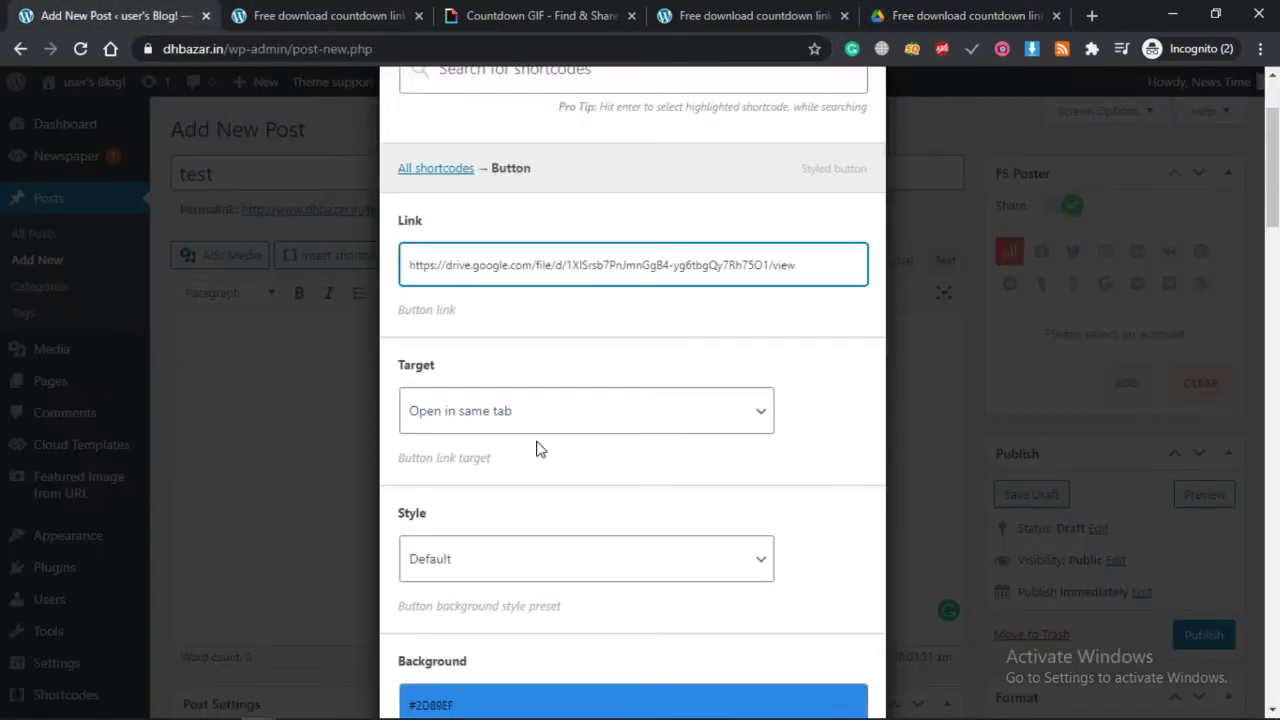
left_click(510, 418)
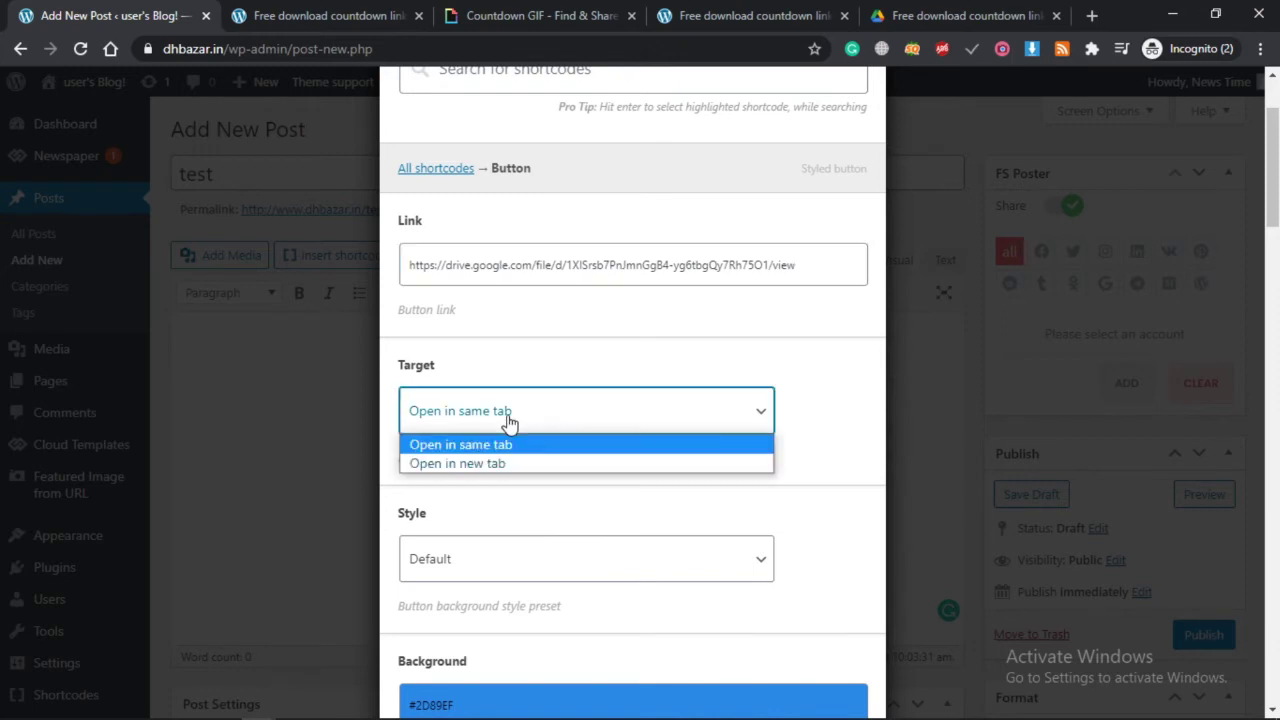
left_click(492, 466)
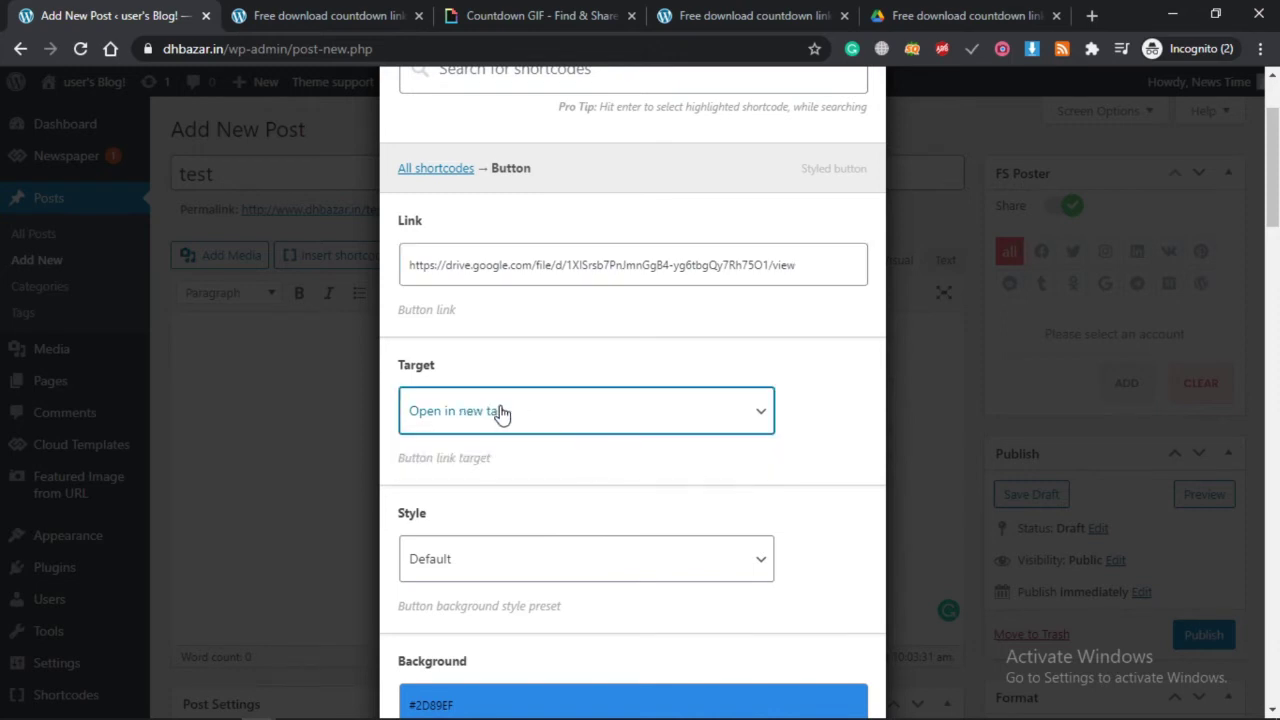
Bump the button size to 4, toggle full width, and preview the button.
scroll(678, 490, "down", 8)
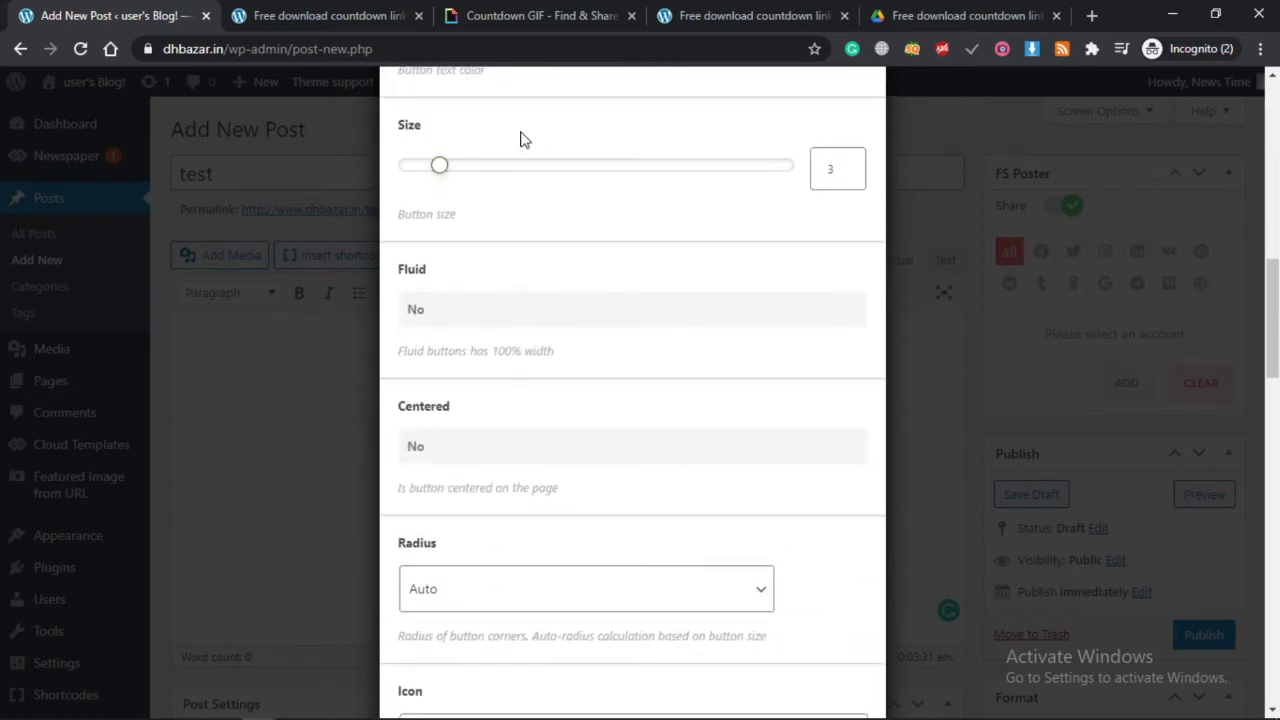
left_click(460, 167)
scroll(666, 429, "down", 12)
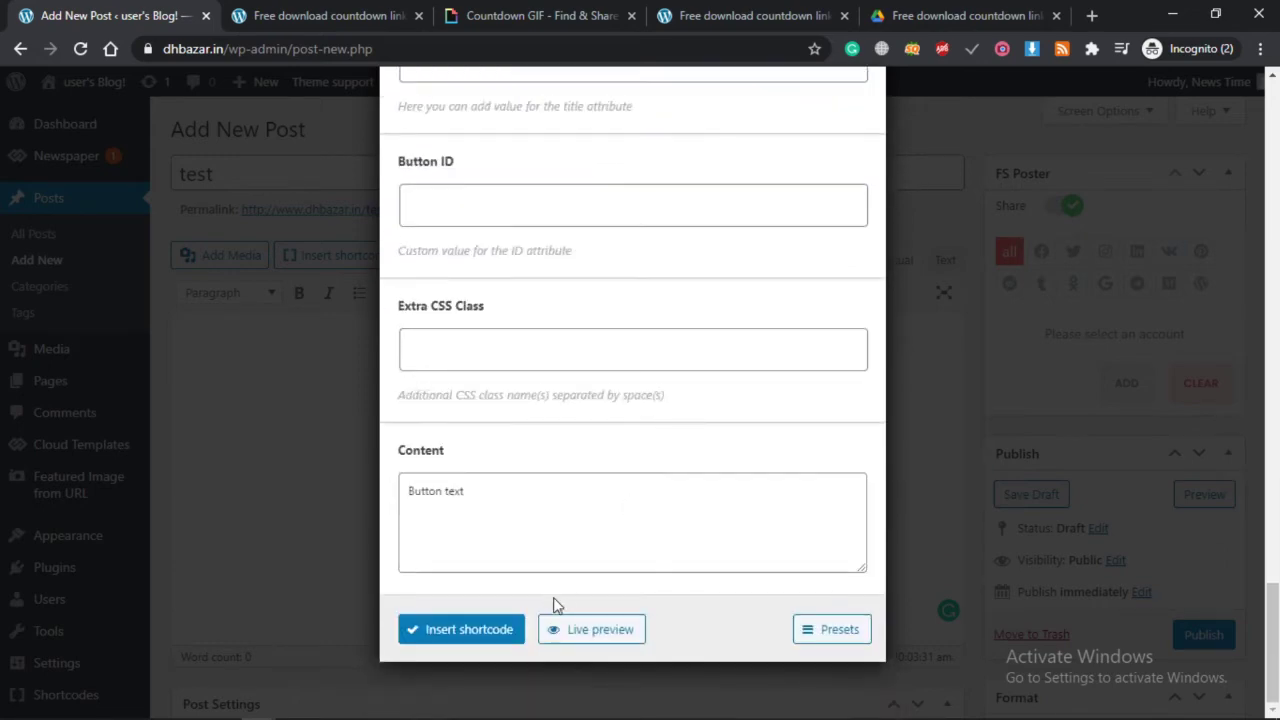
scroll(597, 509, "up", 10)
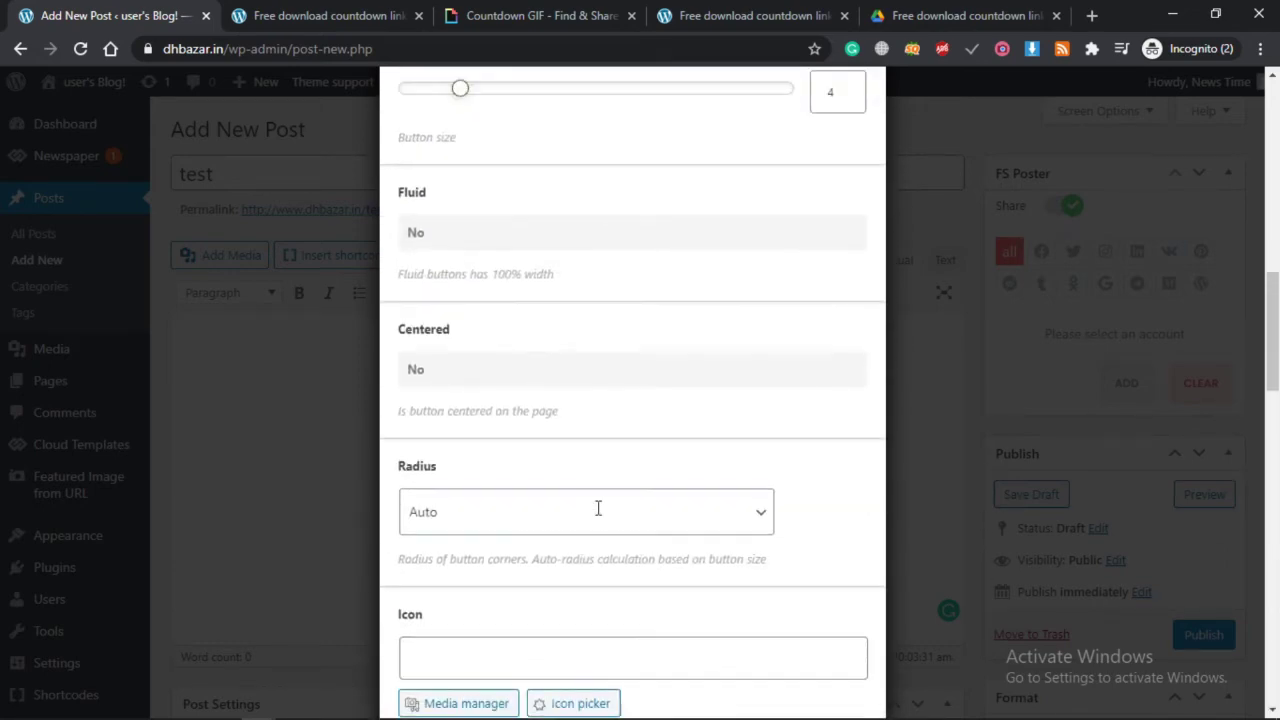
left_click(437, 235)
scroll(489, 371, "down", 10)
scroll(503, 312, "down", 2)
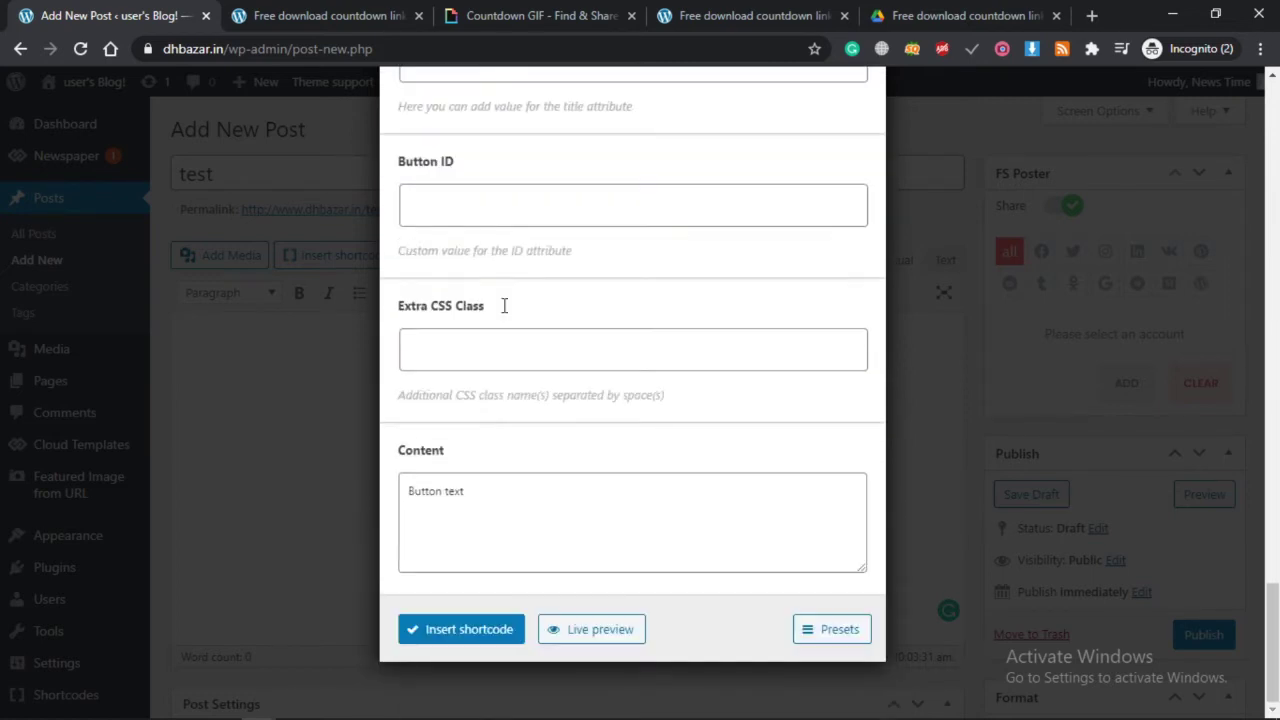
left_click(580, 629)
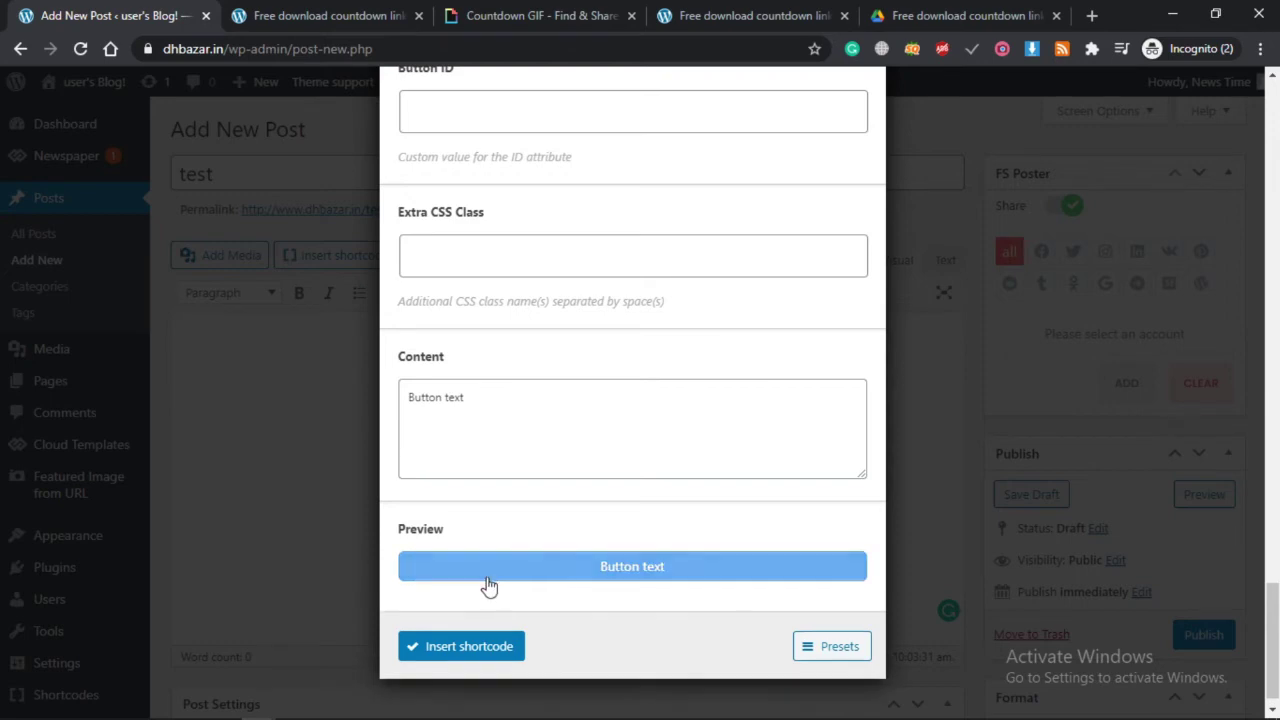
scroll(592, 434, "up", 10)
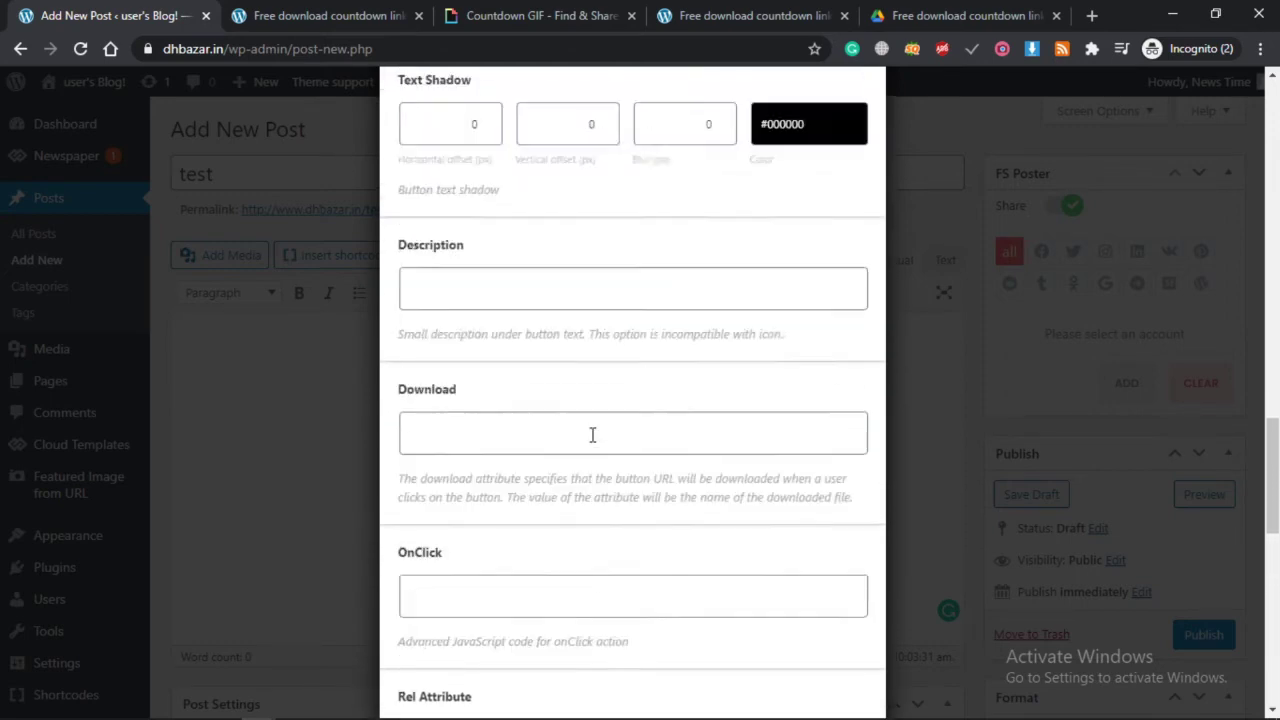
scroll(488, 300, "up", 2)
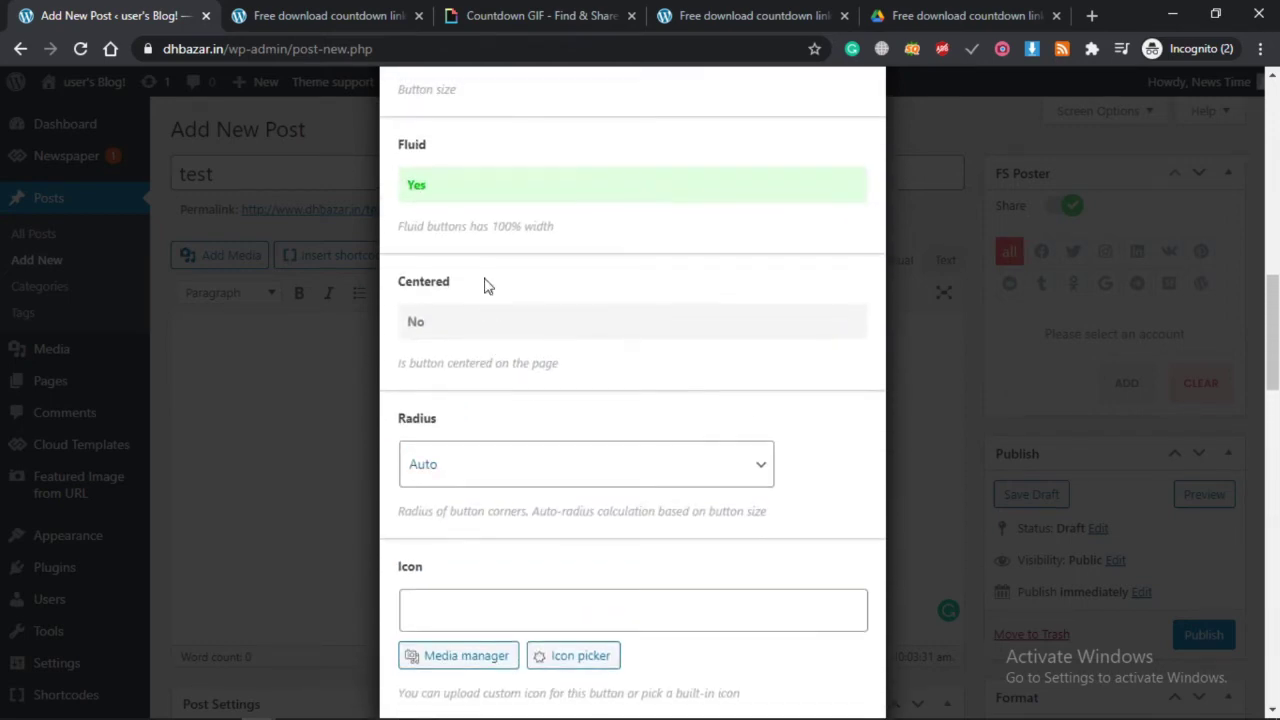
scroll(577, 421, "down", 15)
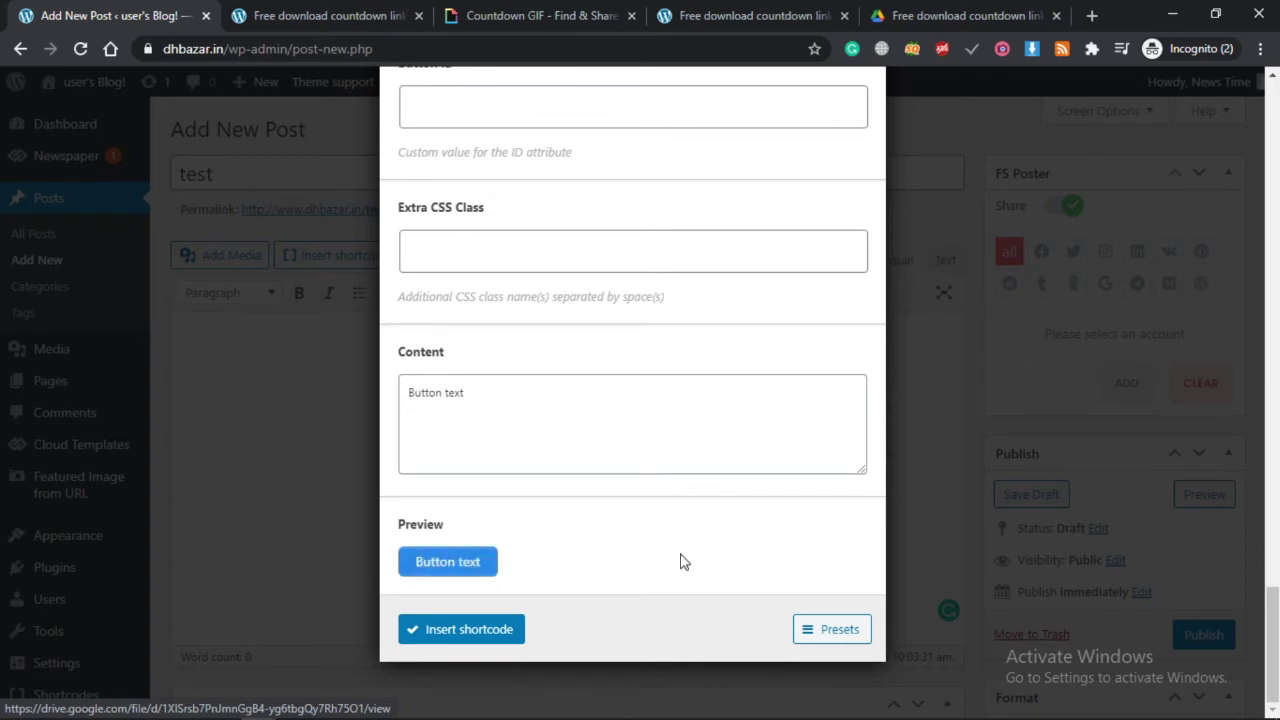
scroll(714, 560, "up", 7)
scroll(714, 565, "up", 10)
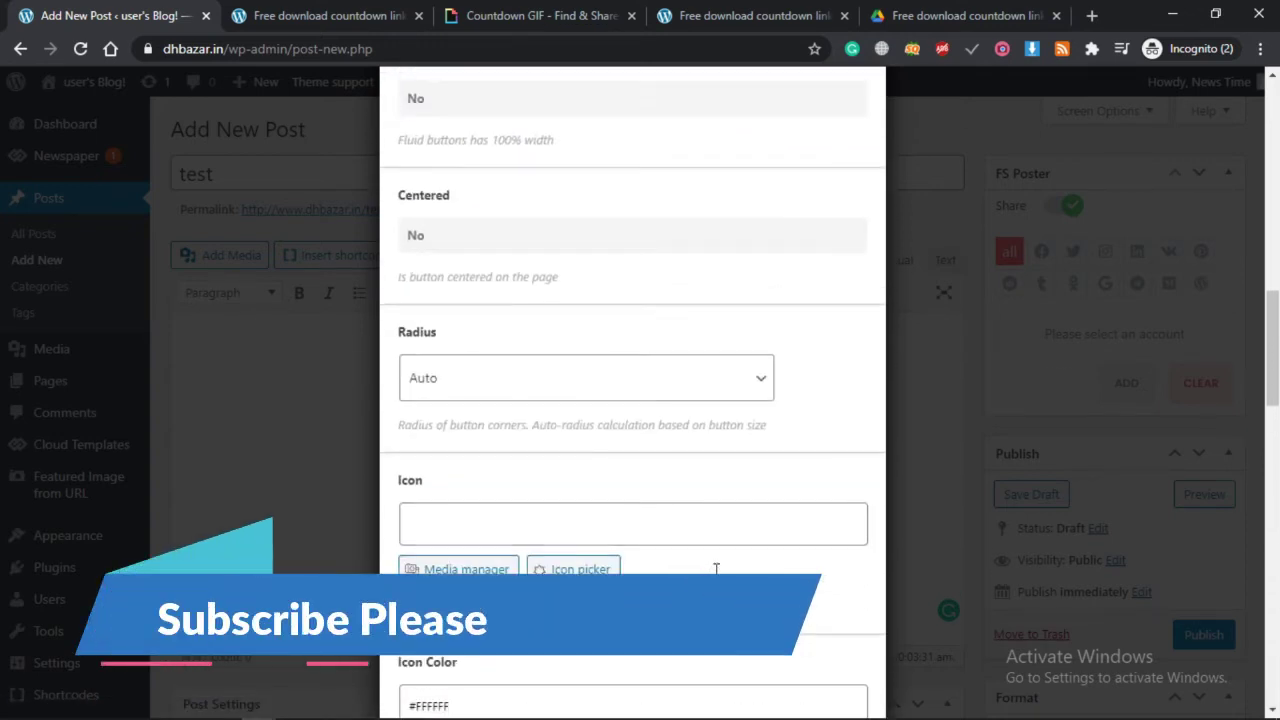
Turn Fluid full width back on and set the button size to 7.
left_click(445, 253)
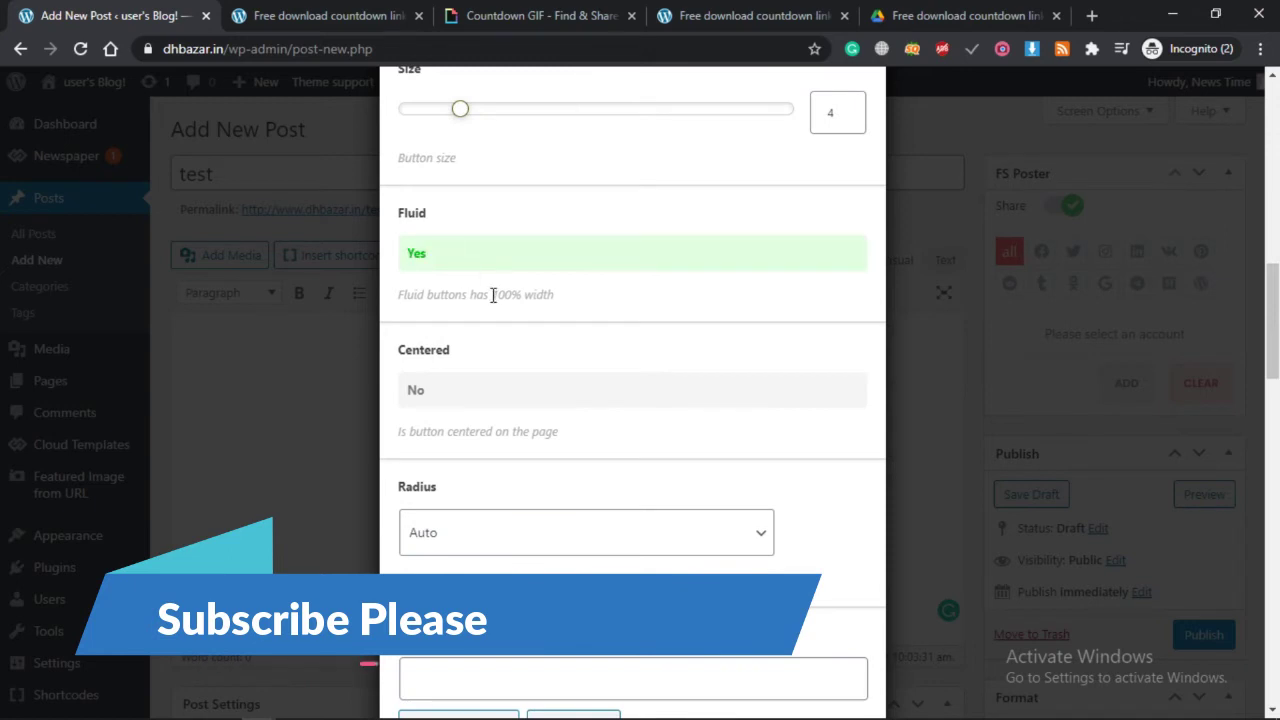
scroll(560, 326, "down", 1)
scroll(497, 90, "up", 4)
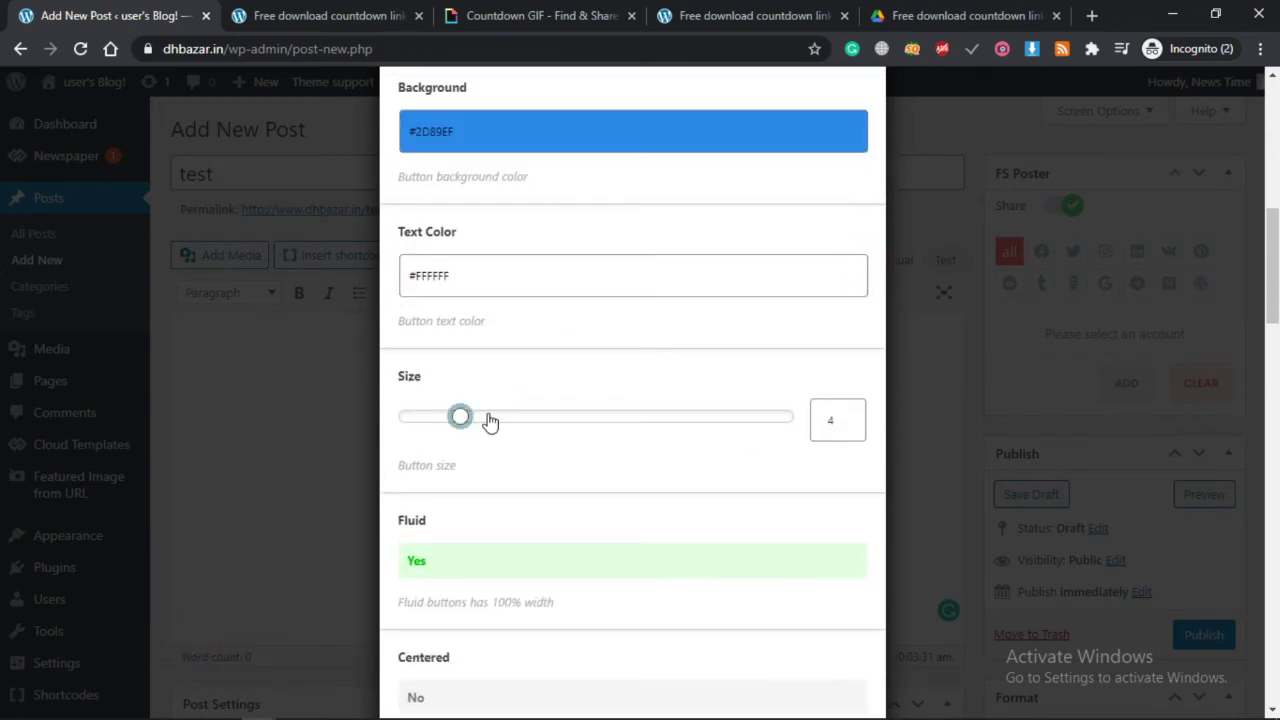
left_click_drag(491, 420, 520, 422)
scroll(632, 537, "down", 15)
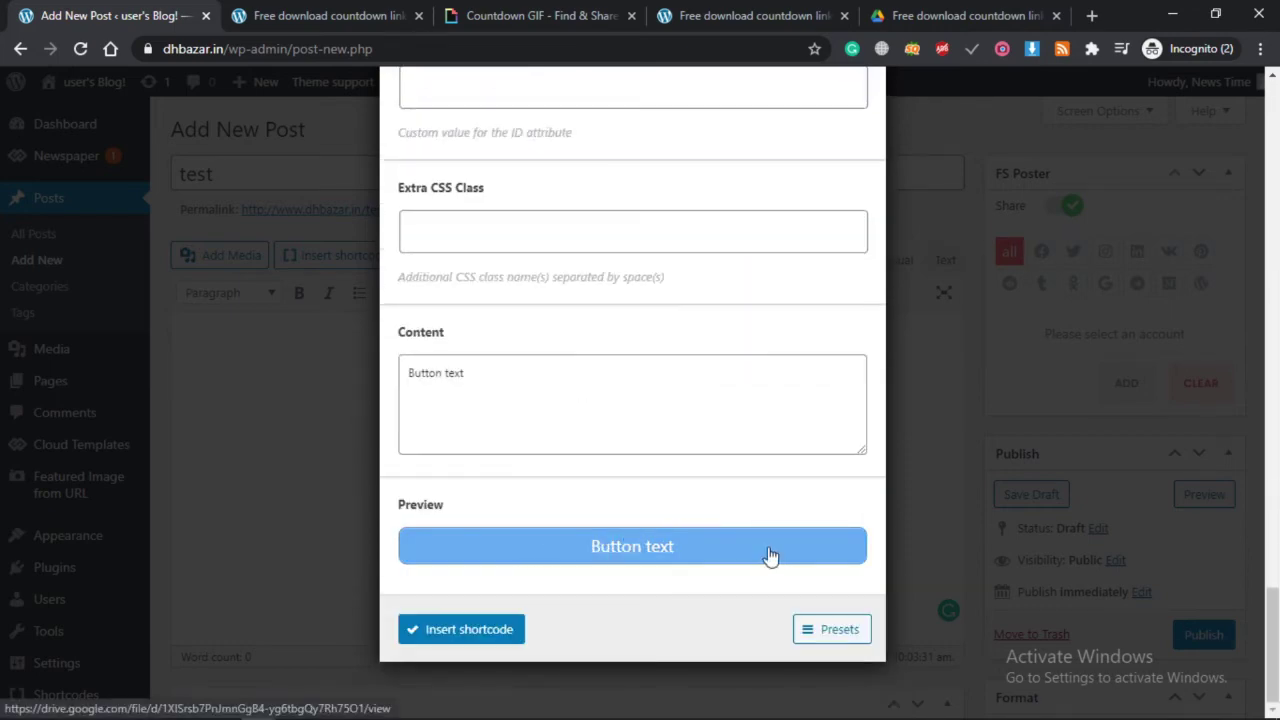
Replace the placeholder button text with 'Download'.
triple_click(502, 373)
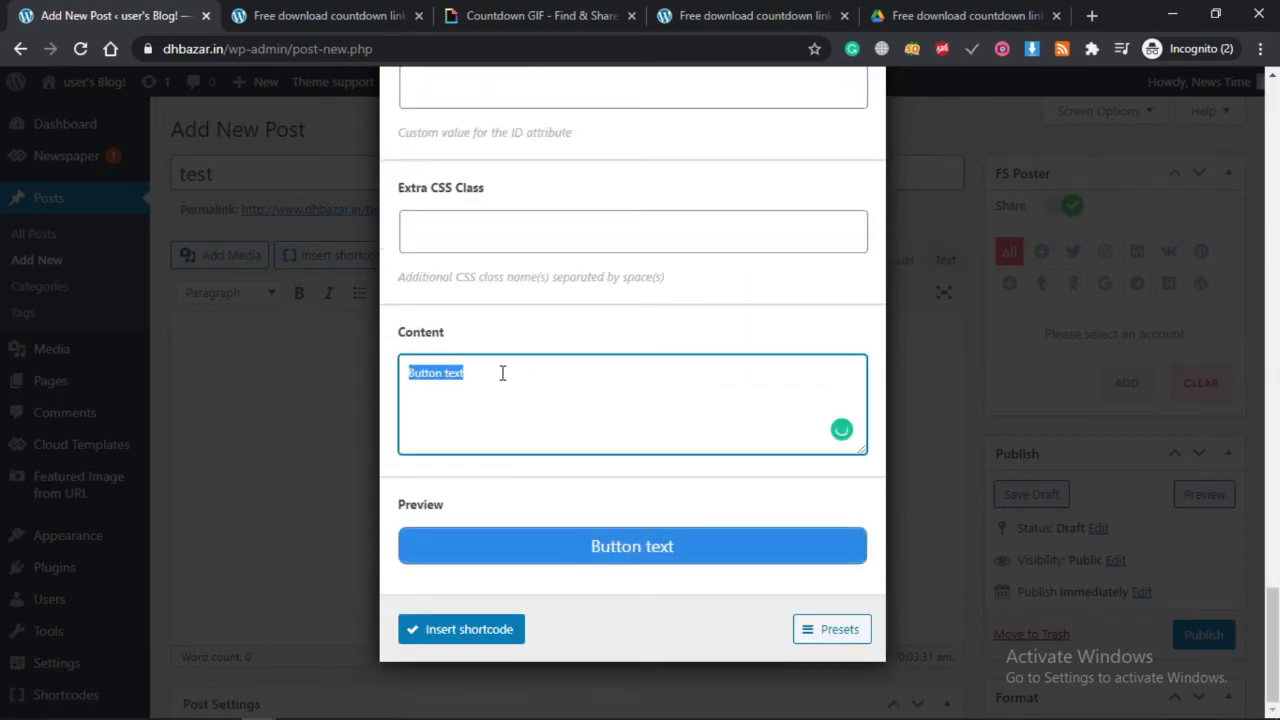
type("Do")
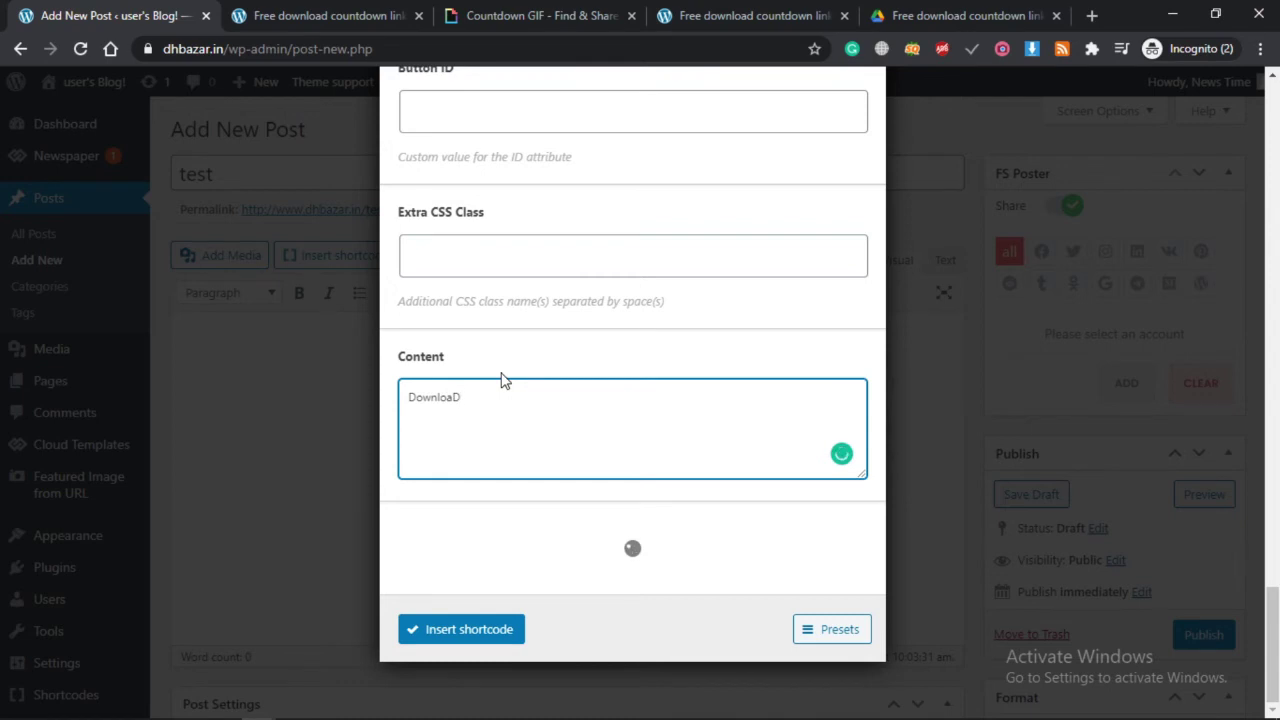
type("wnloaD")
key("BackSpace")
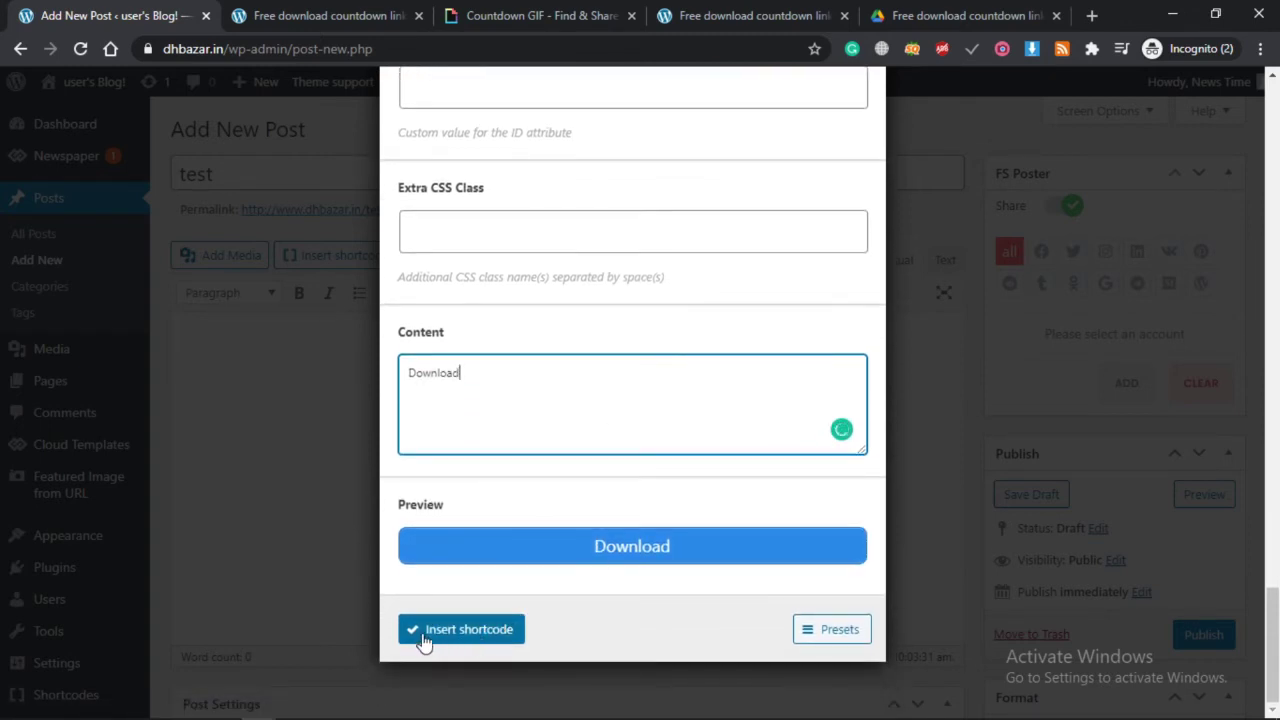
Insert the configured Download button shortcode into the post body.
scroll(522, 487, "up", 8)
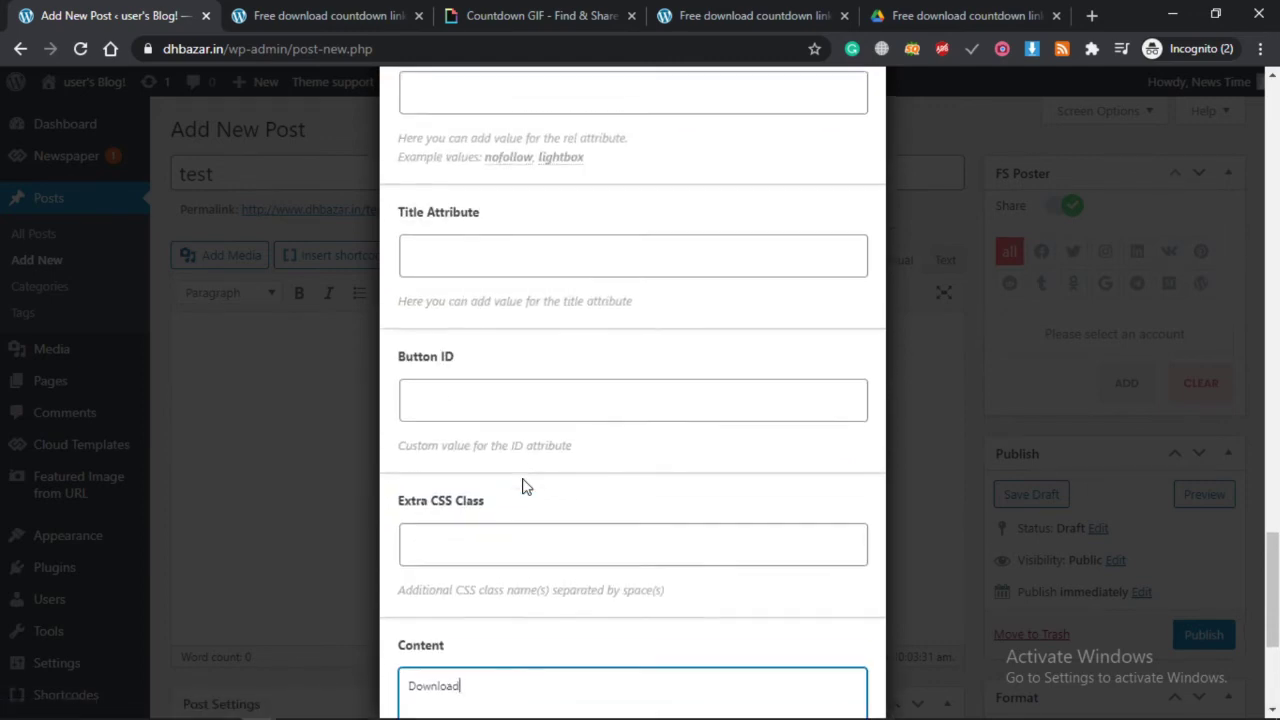
scroll(523, 482, "up", 5)
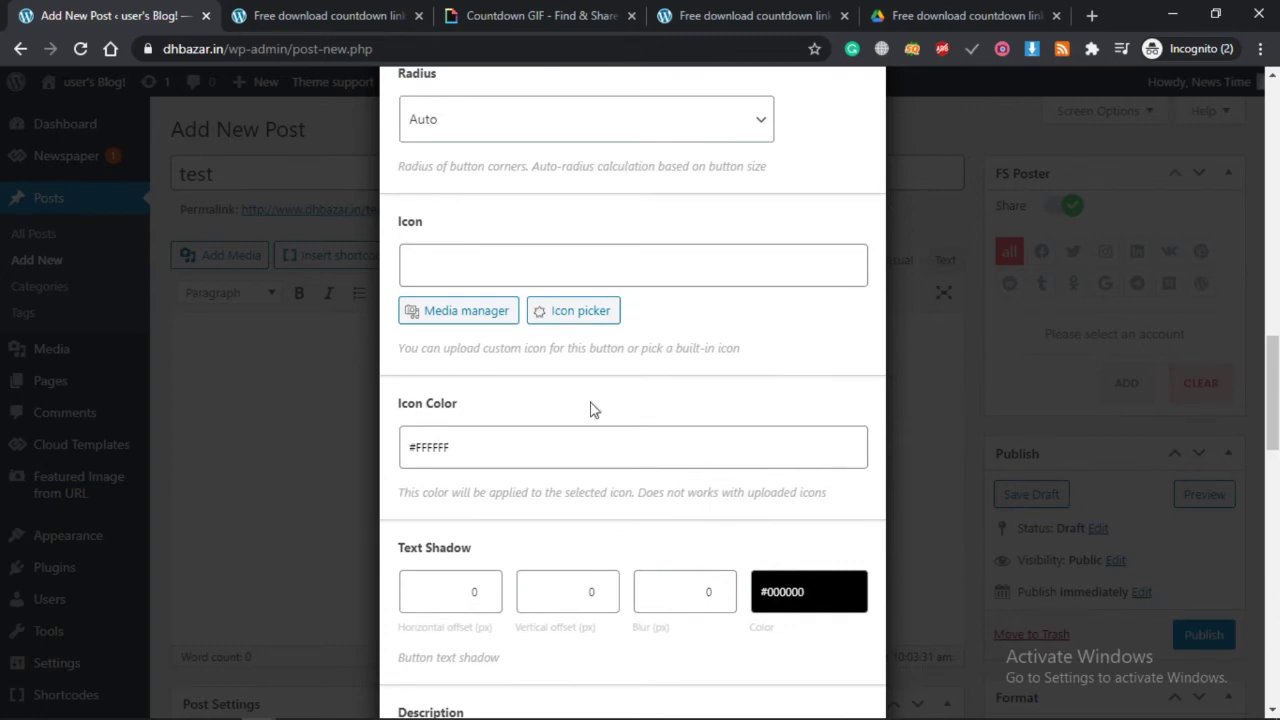
scroll(590, 410, "down", 10)
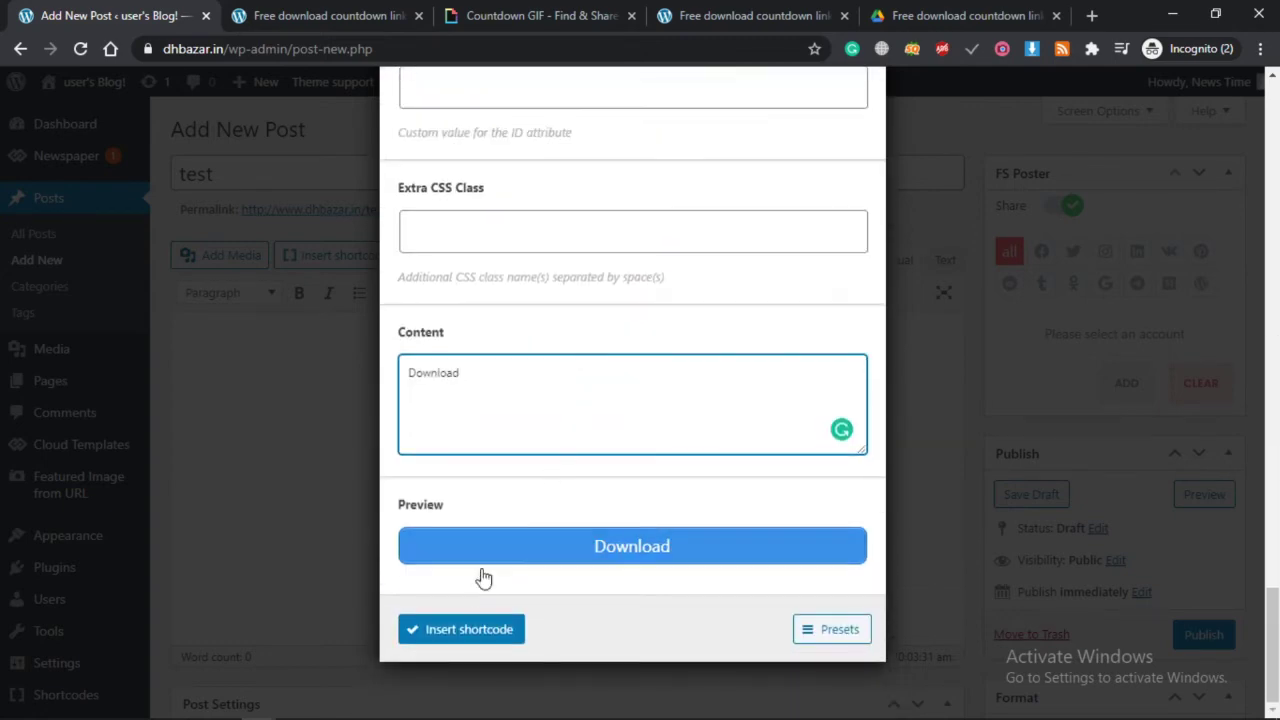
left_click(462, 630)
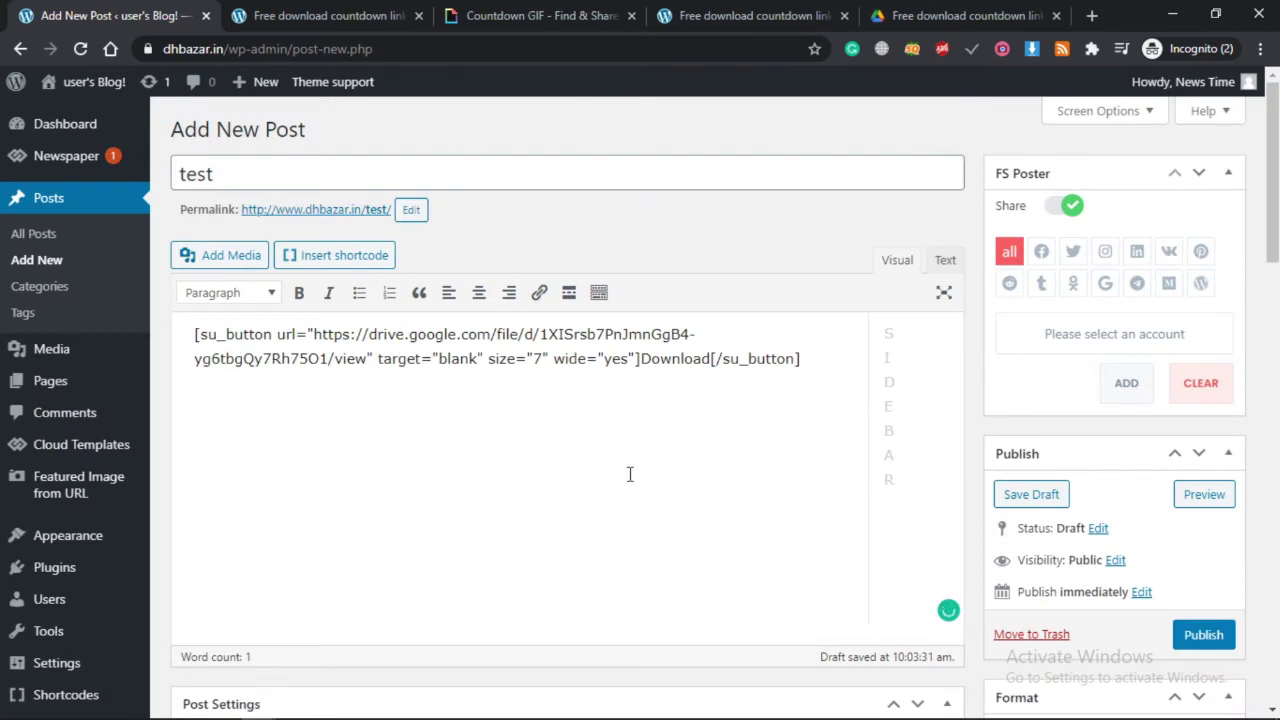
Publish the 'test' post.
left_click(1202, 634)
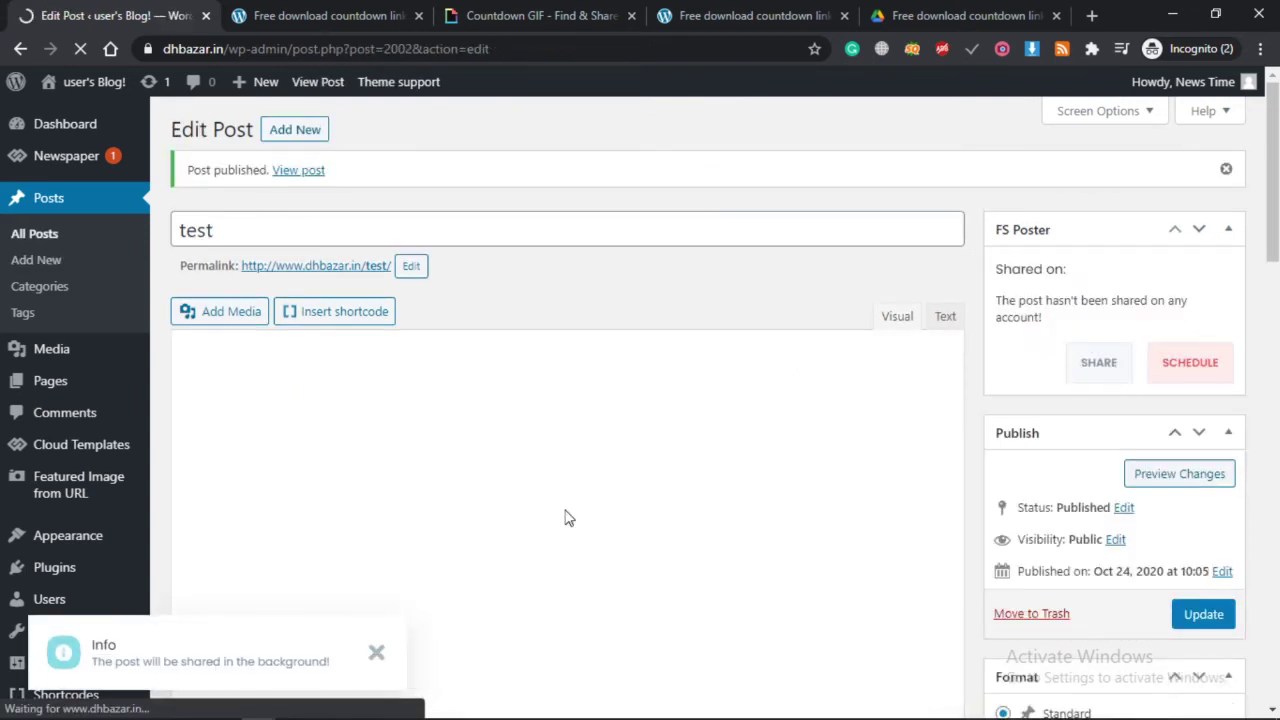
Open the post's permalink in a new tab, check the Download button, then return to the editor.
left_click(378, 656)
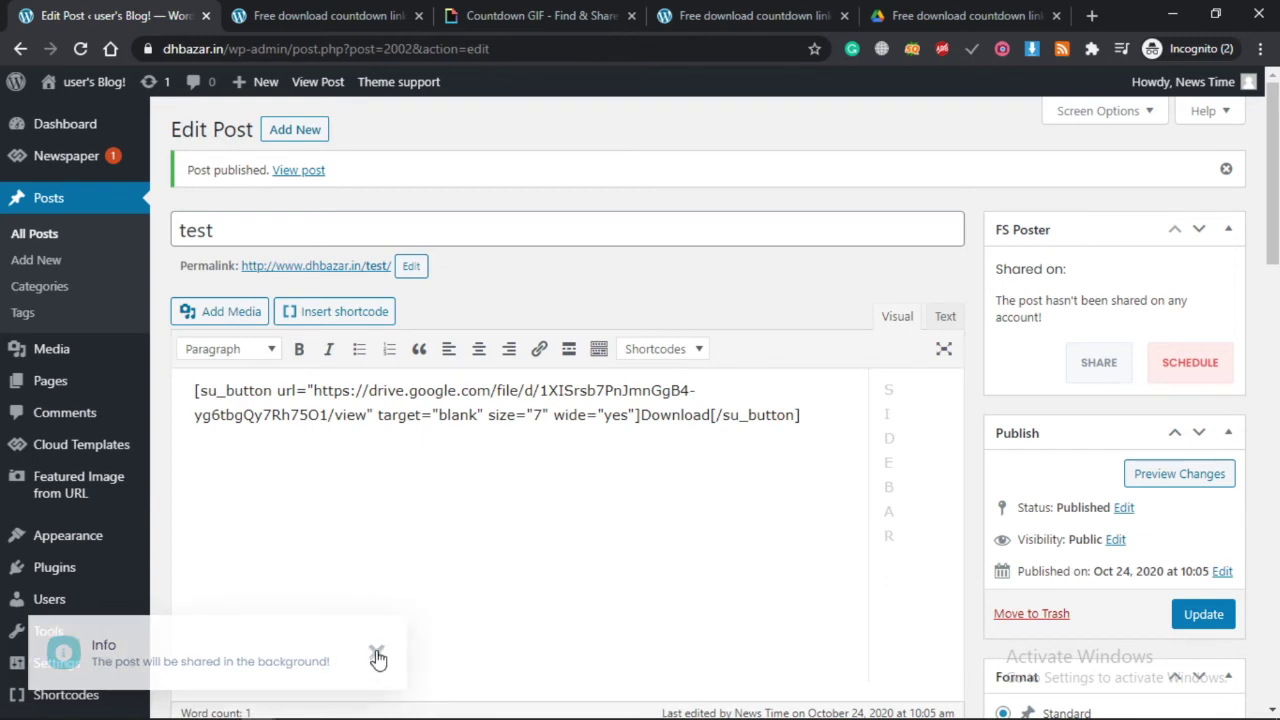
right_click(330, 278)
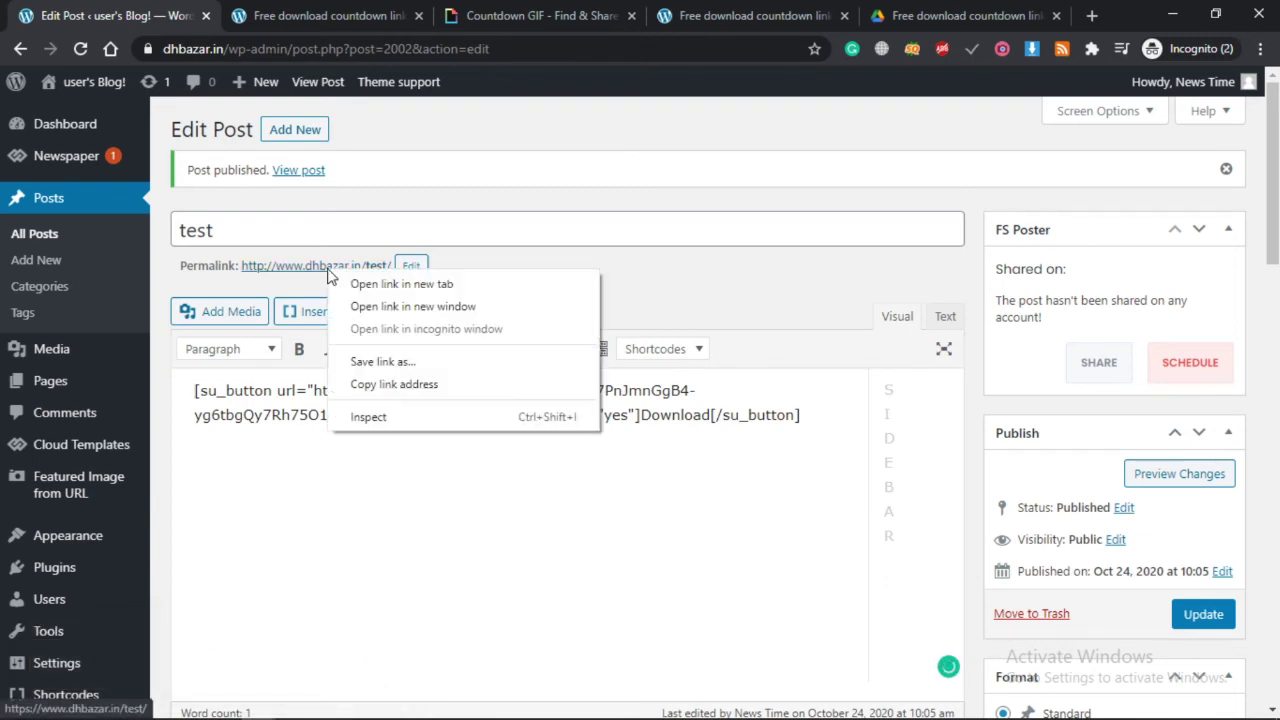
left_click(403, 285)
left_click(252, 14)
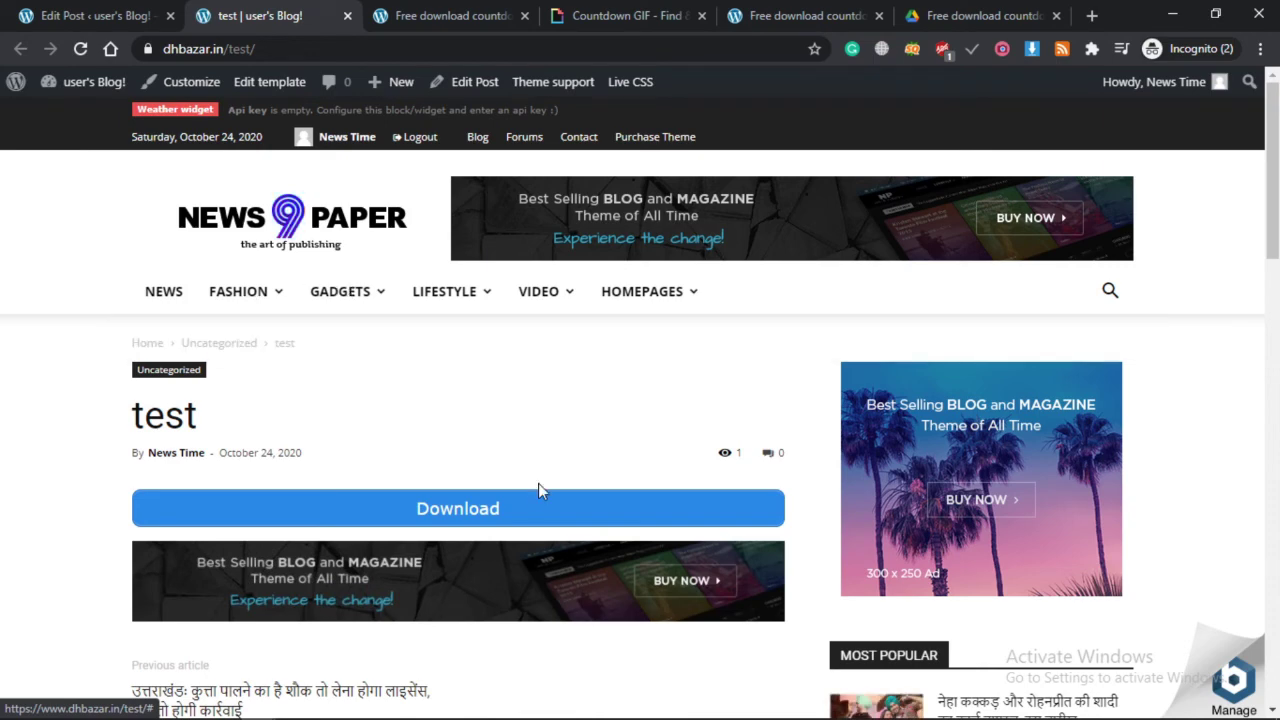
scroll(430, 511, "down", 2)
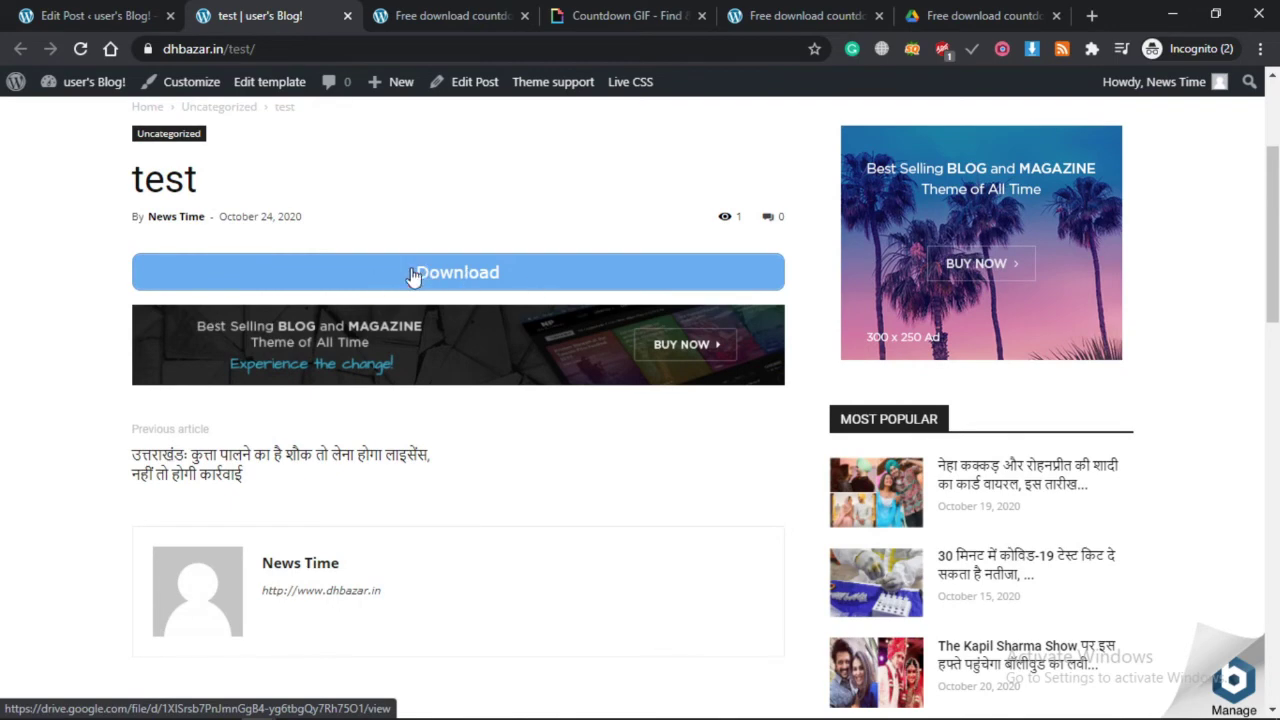
scroll(363, 273, "up", 2)
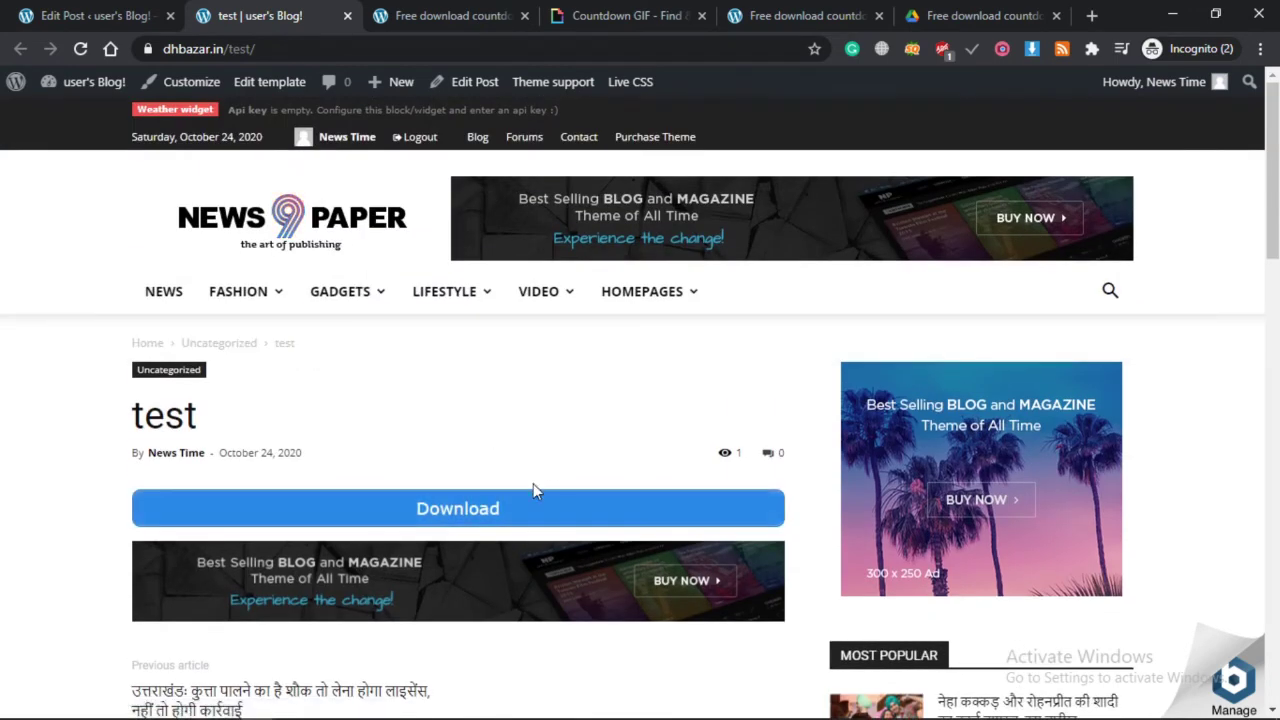
left_click(48, 10)
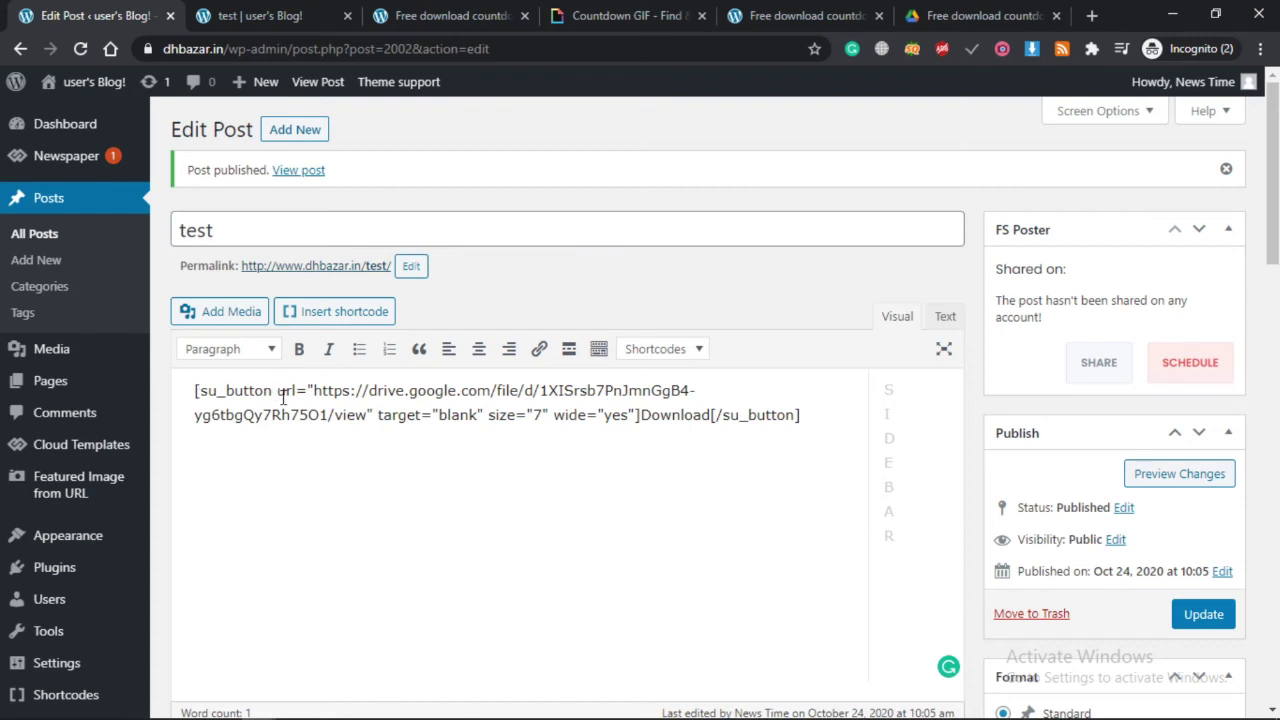
Add id="download" to the su_button shortcode and update the post.
left_click(273, 391)
type("d")
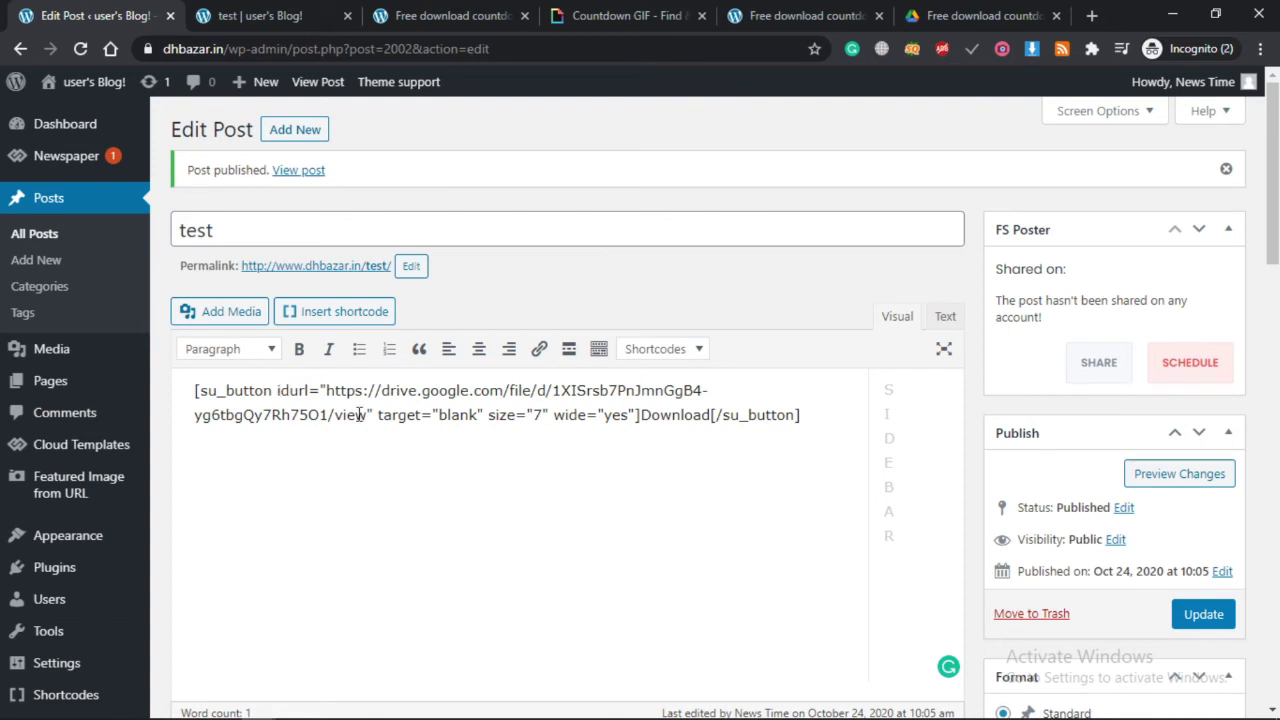
type("=")
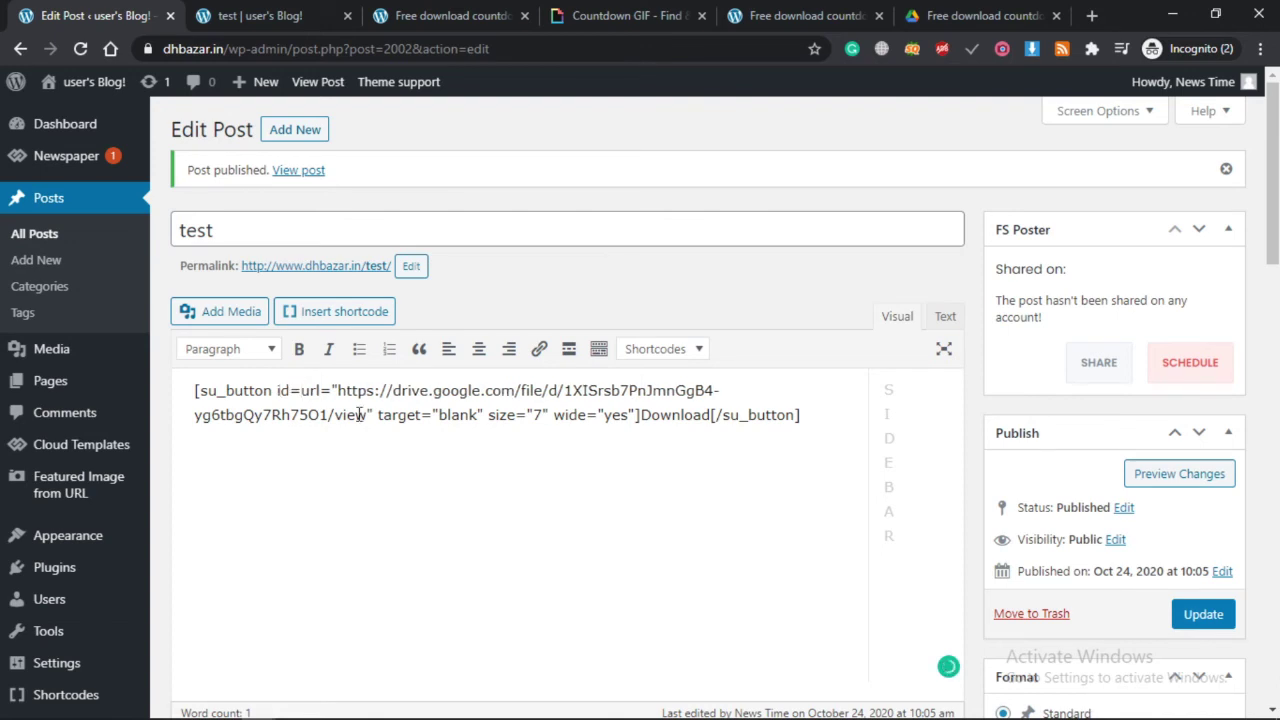
type("\"\"")
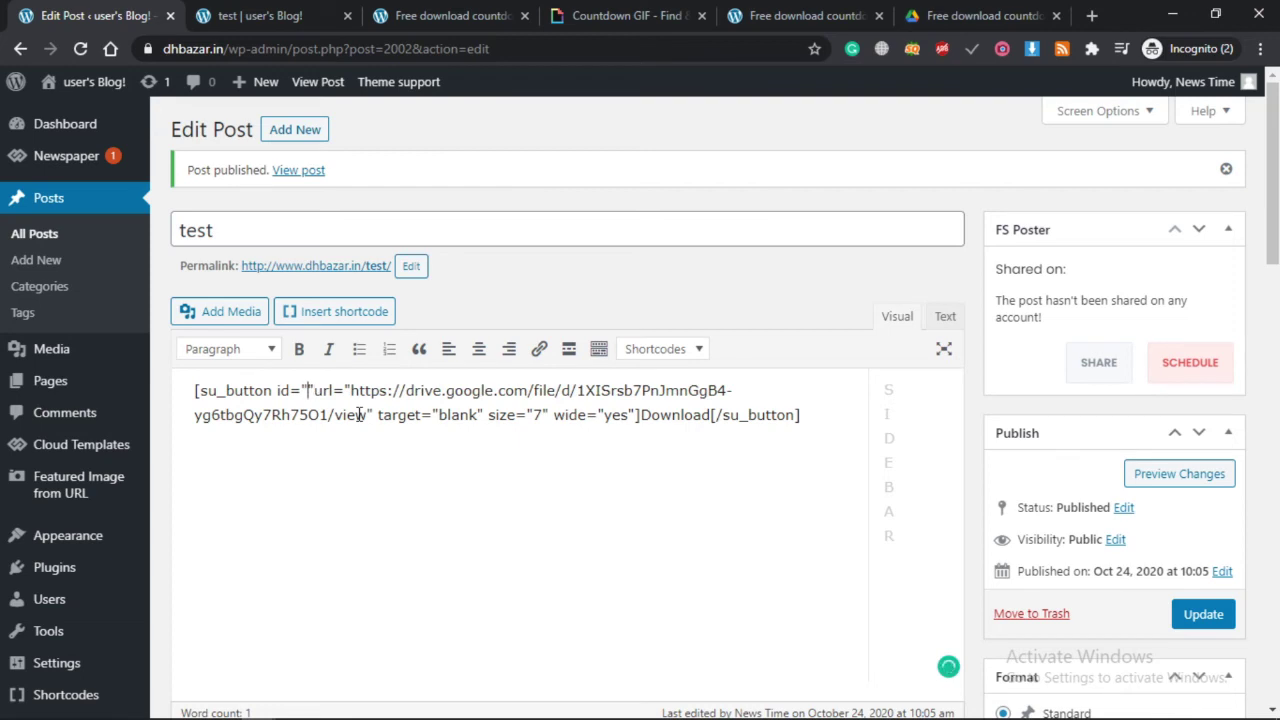
type("doe")
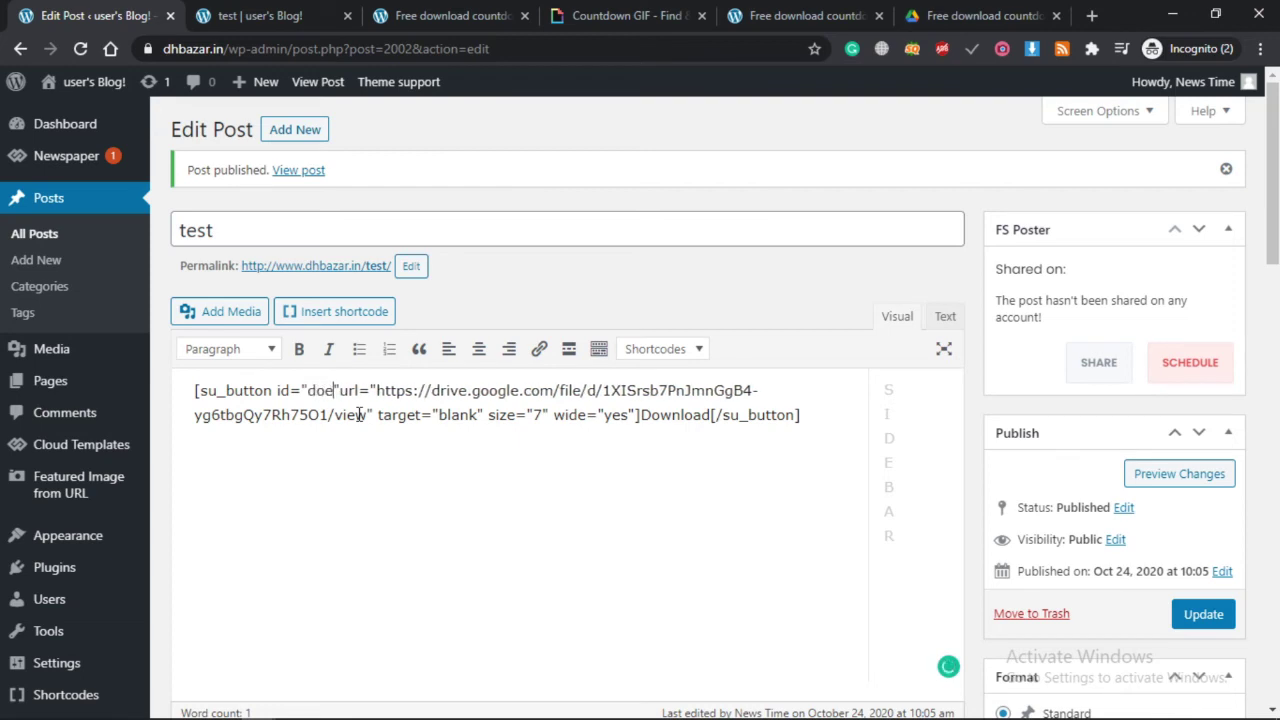
key("BackSpace")
type("wnlo")
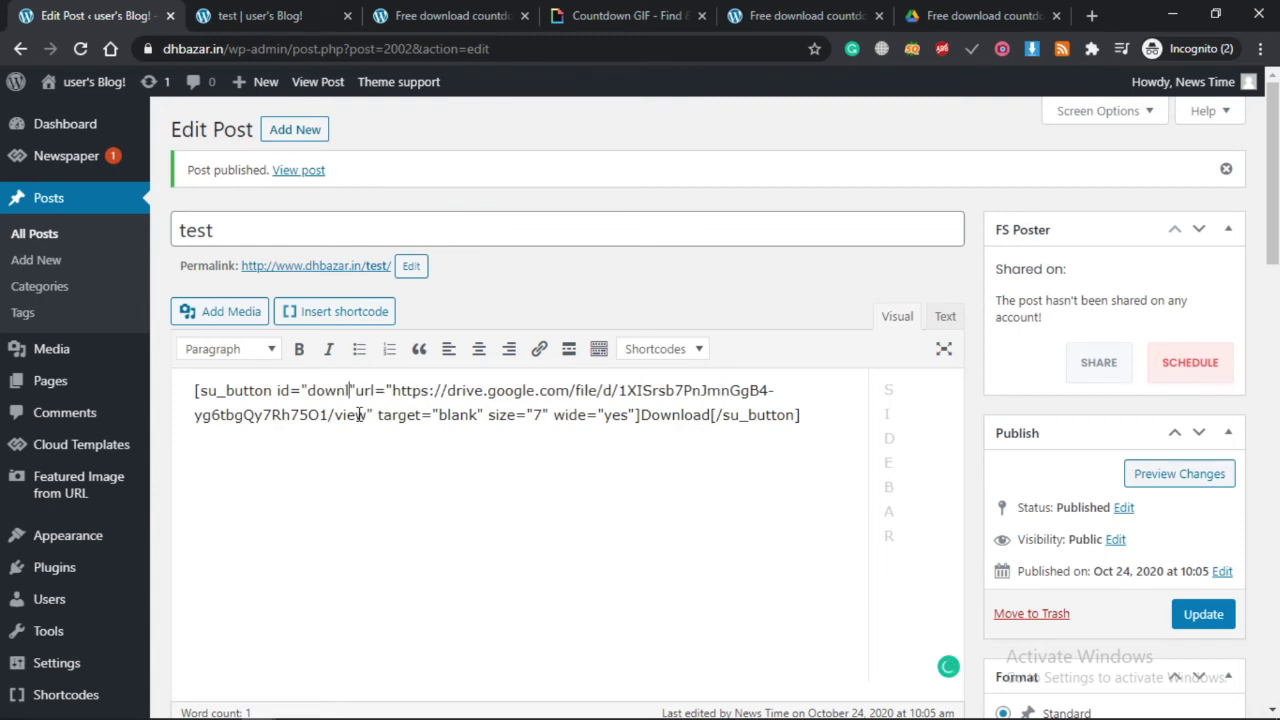
type("ad\"")
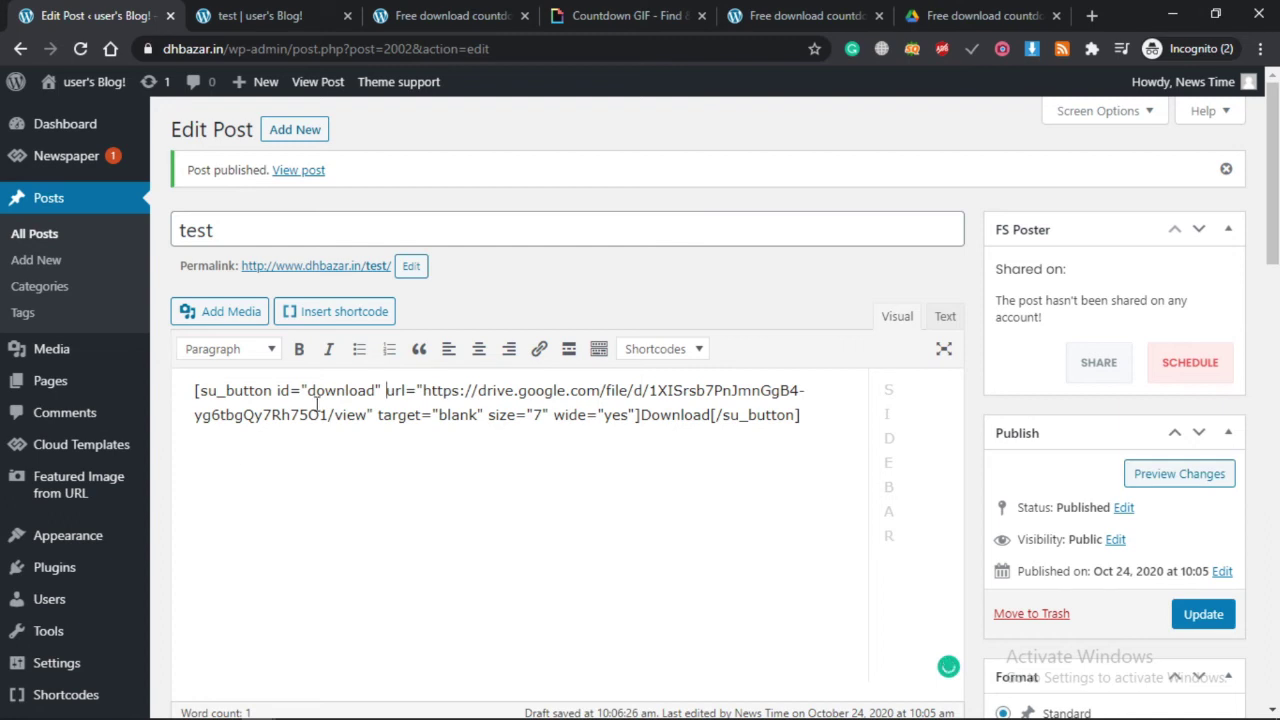
left_click(1205, 617)
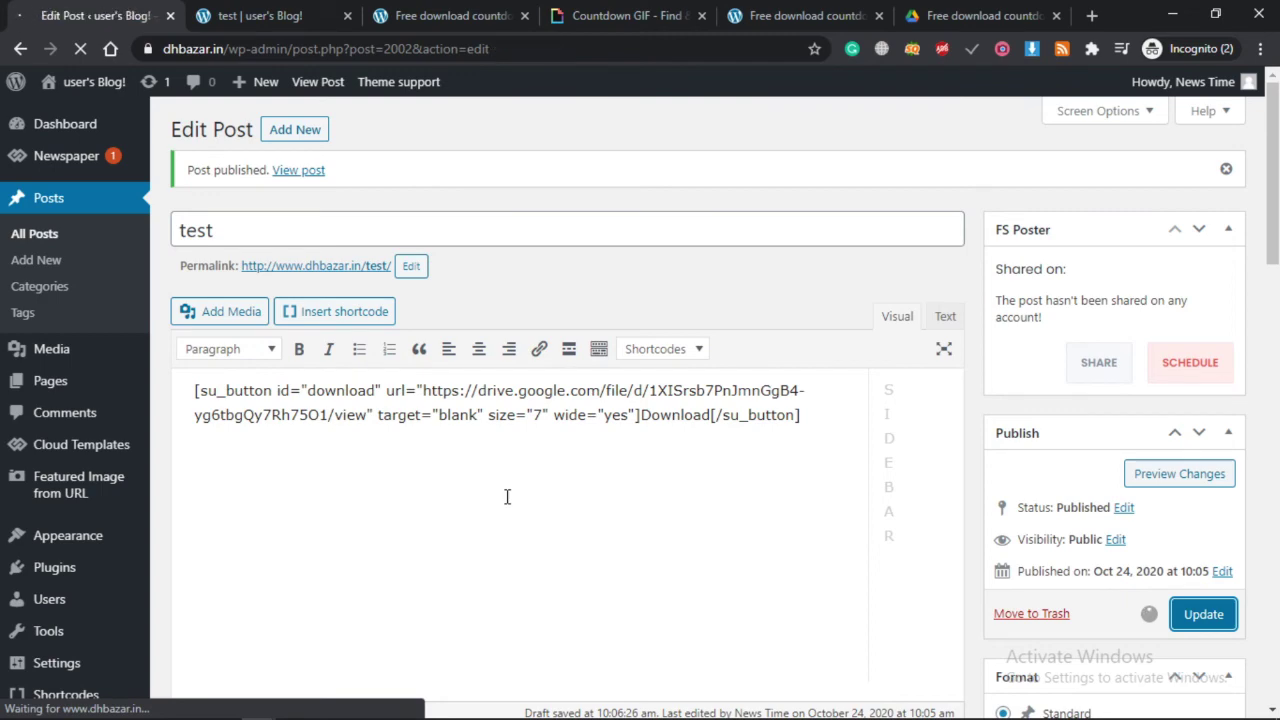
left_click(272, 12)
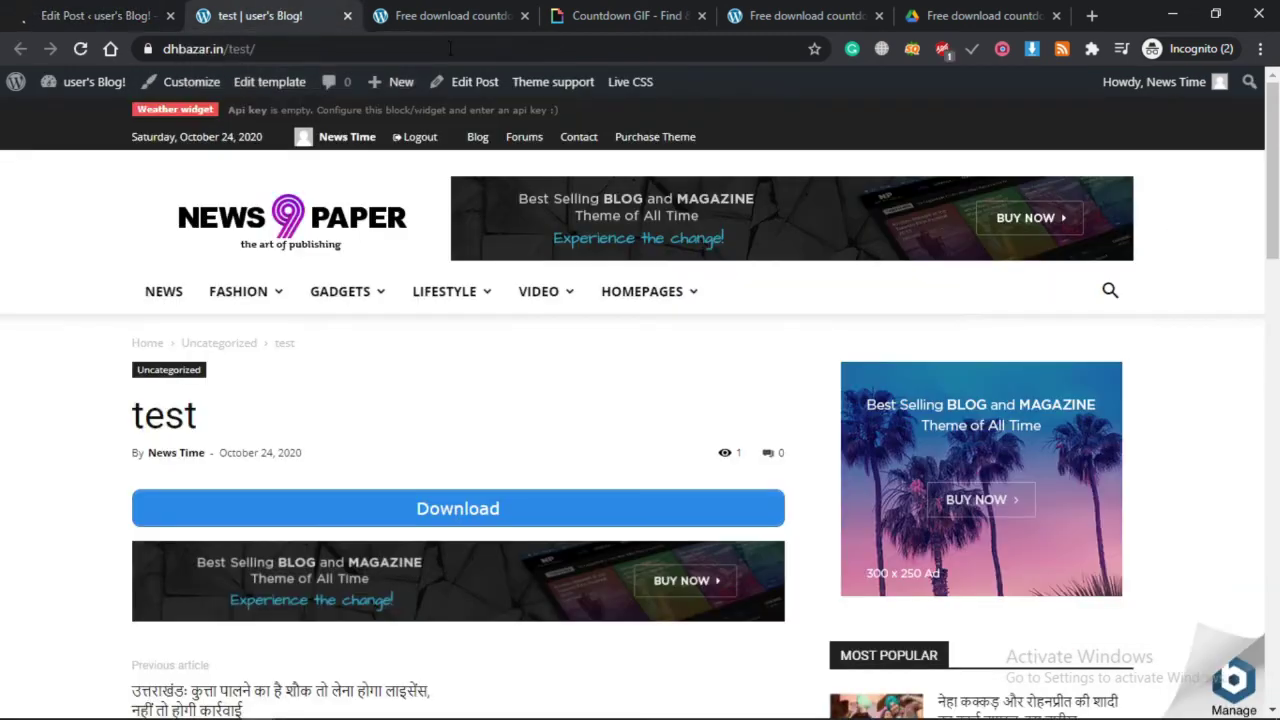
left_click(320, 55)
key("Return")
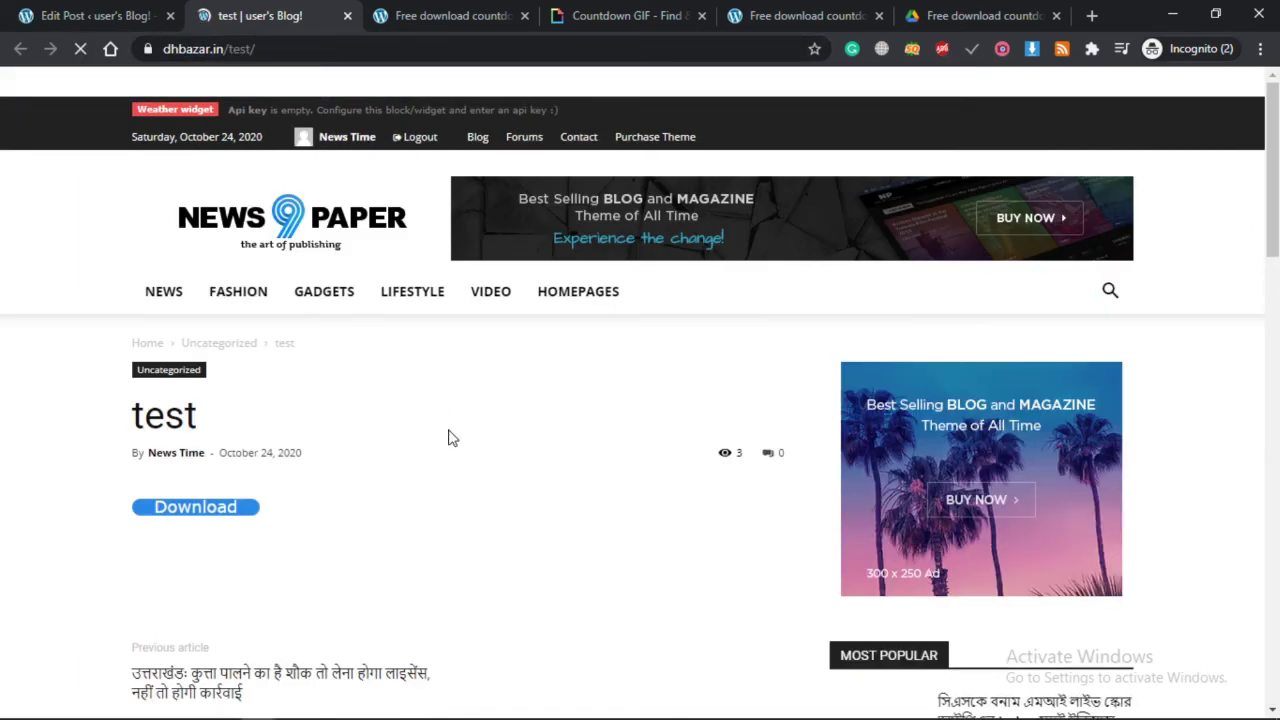
scroll(312, 500, "down", 2)
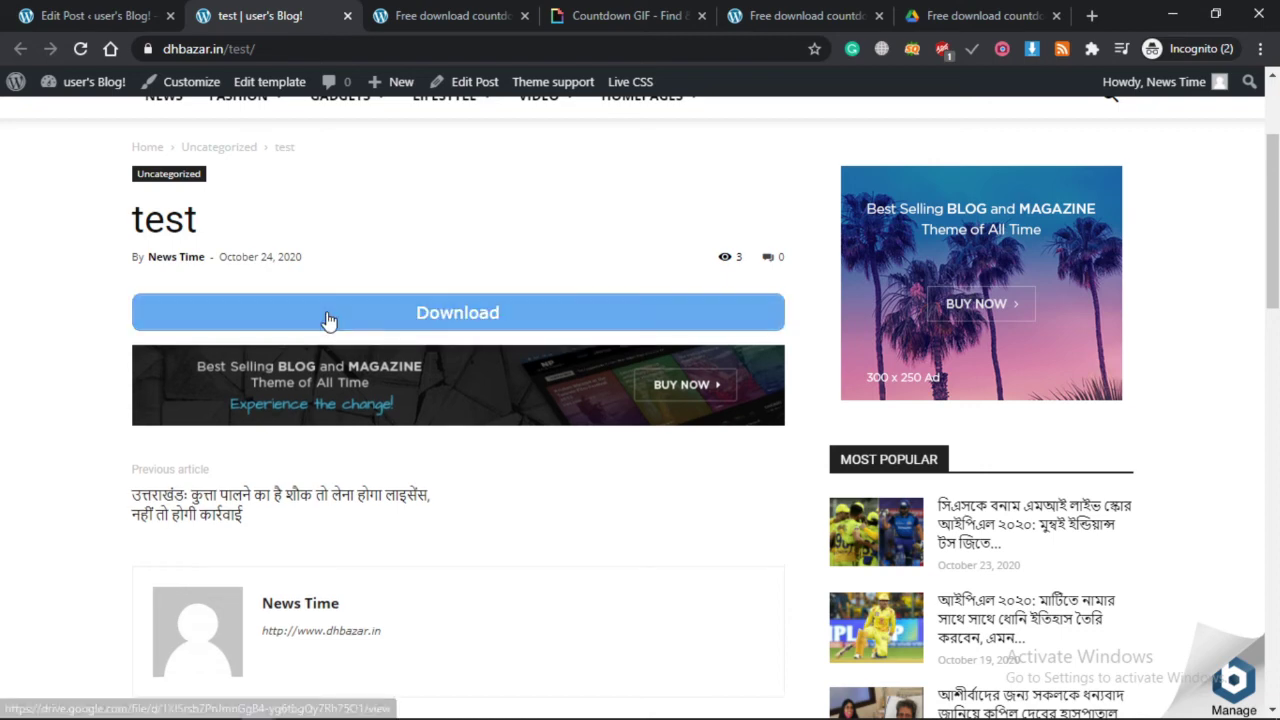
left_click(490, 313)
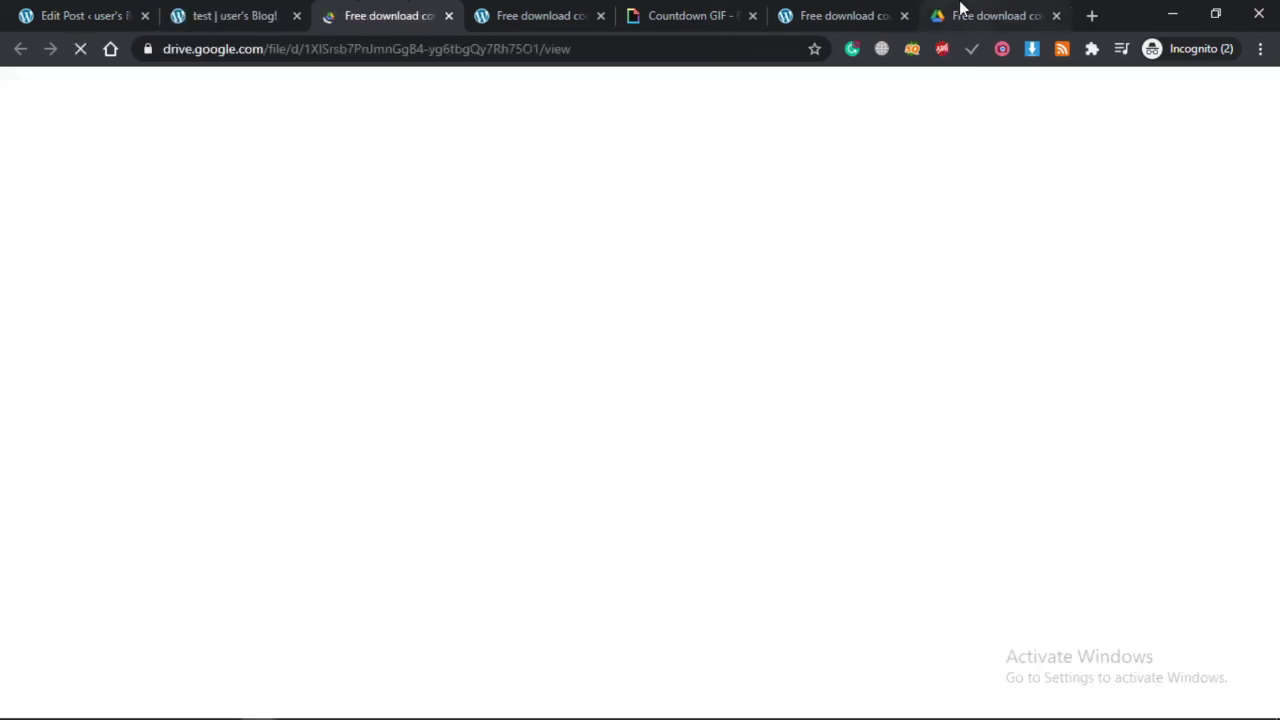
left_click(960, 14)
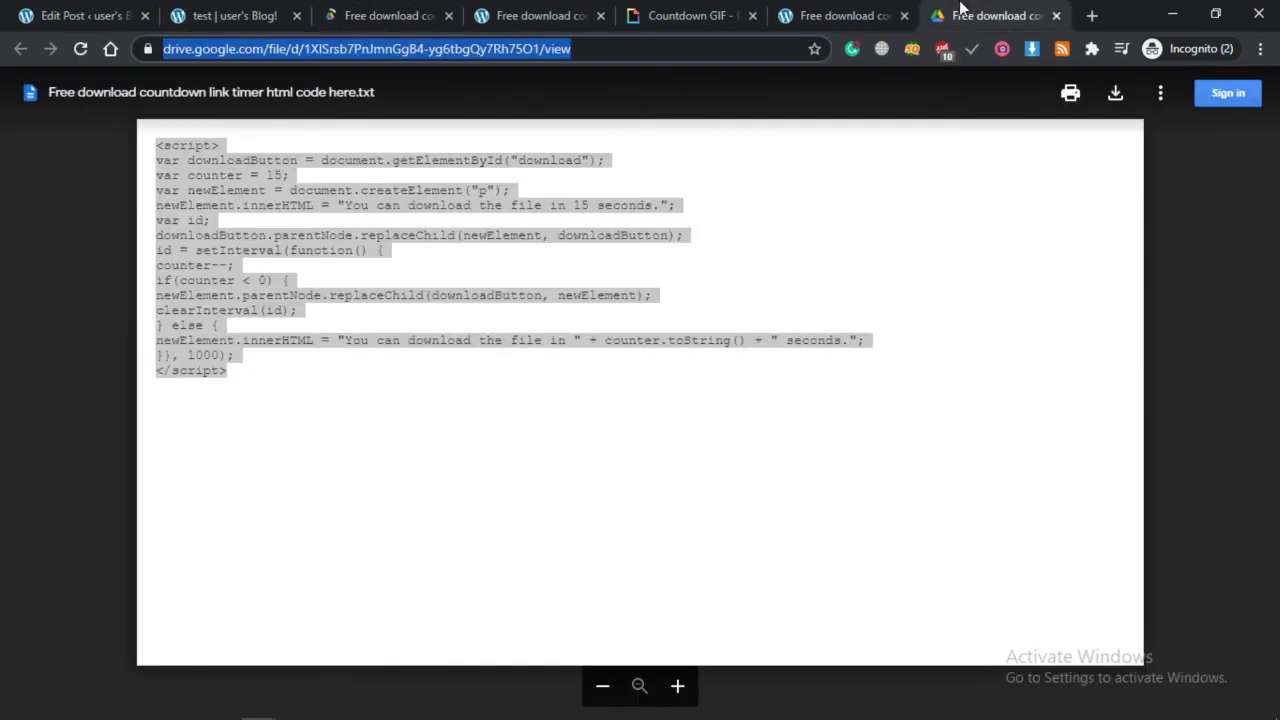
left_click(375, 12)
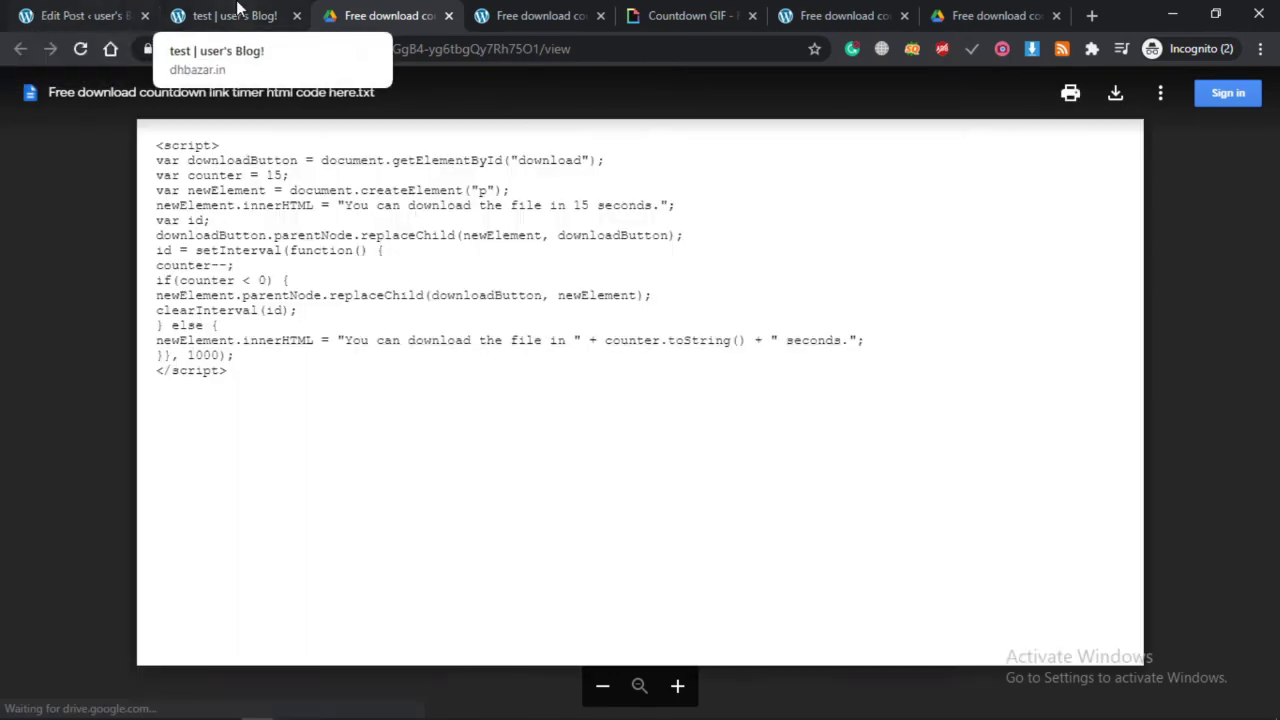
left_click(225, 15)
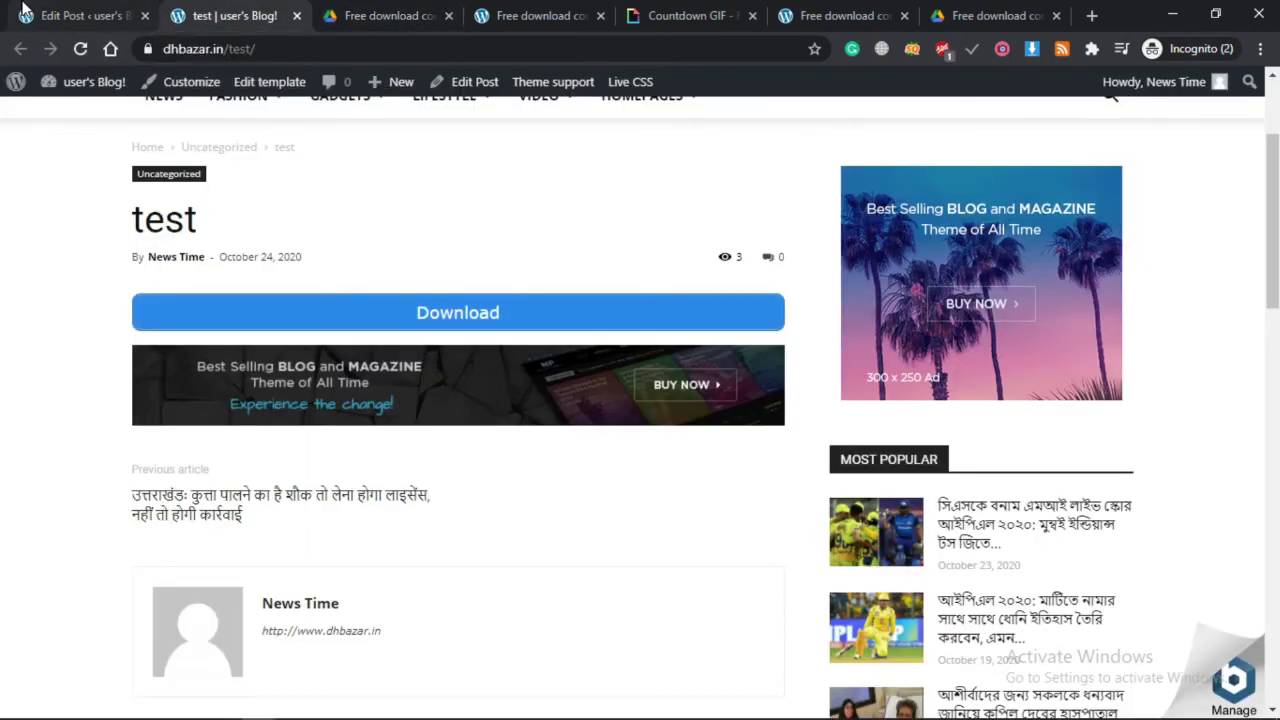
left_click(24, 12)
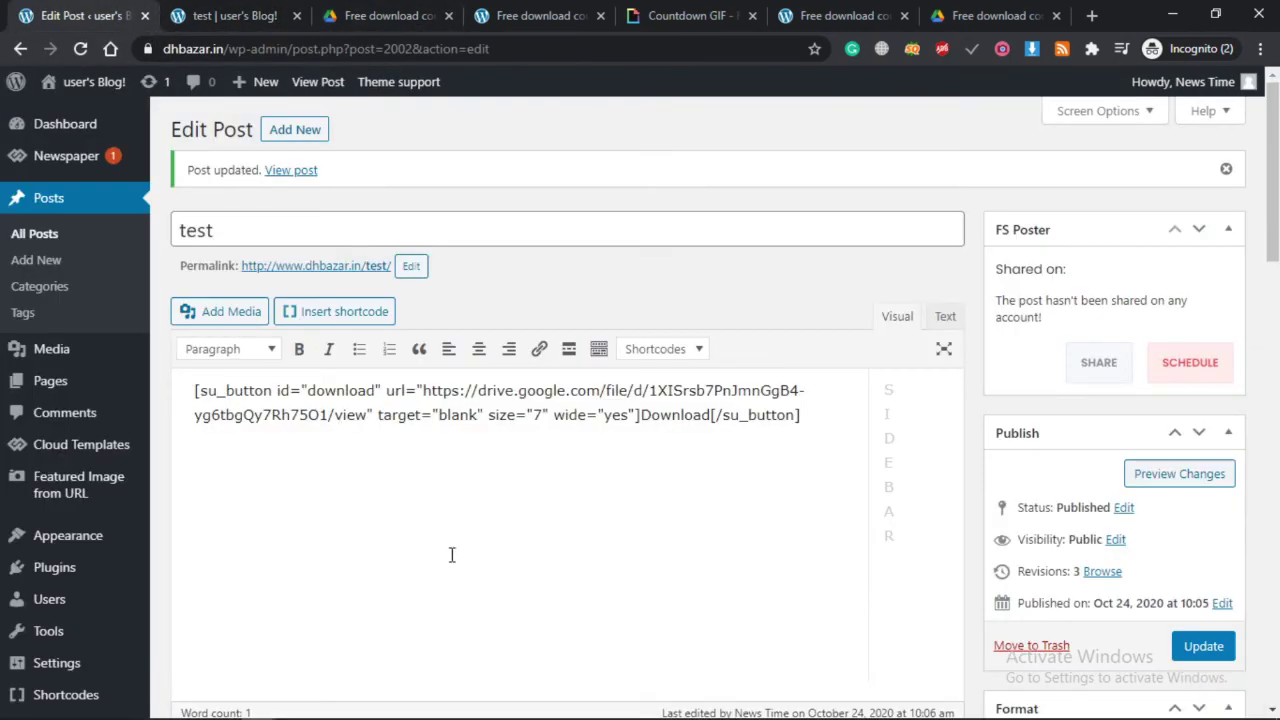
Go to Tools > Head & Footer Code settings.
scroll(452, 555, "down", 6)
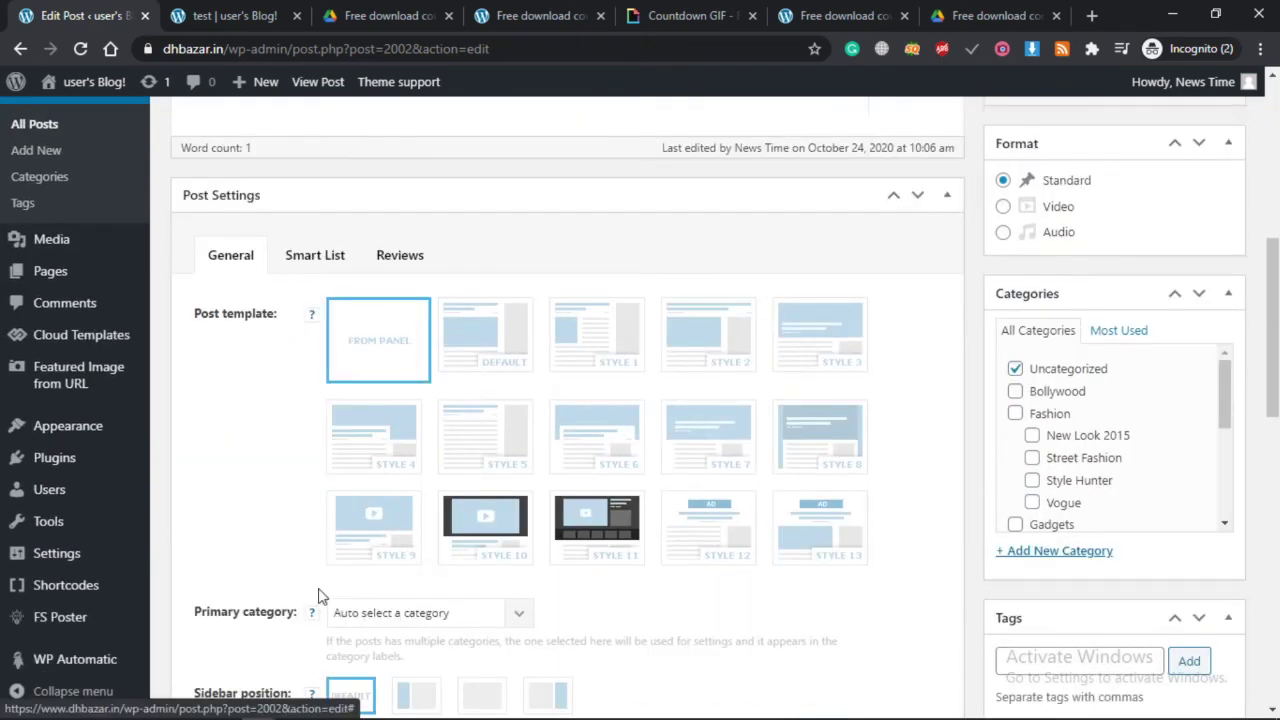
scroll(320, 595, "down", 3)
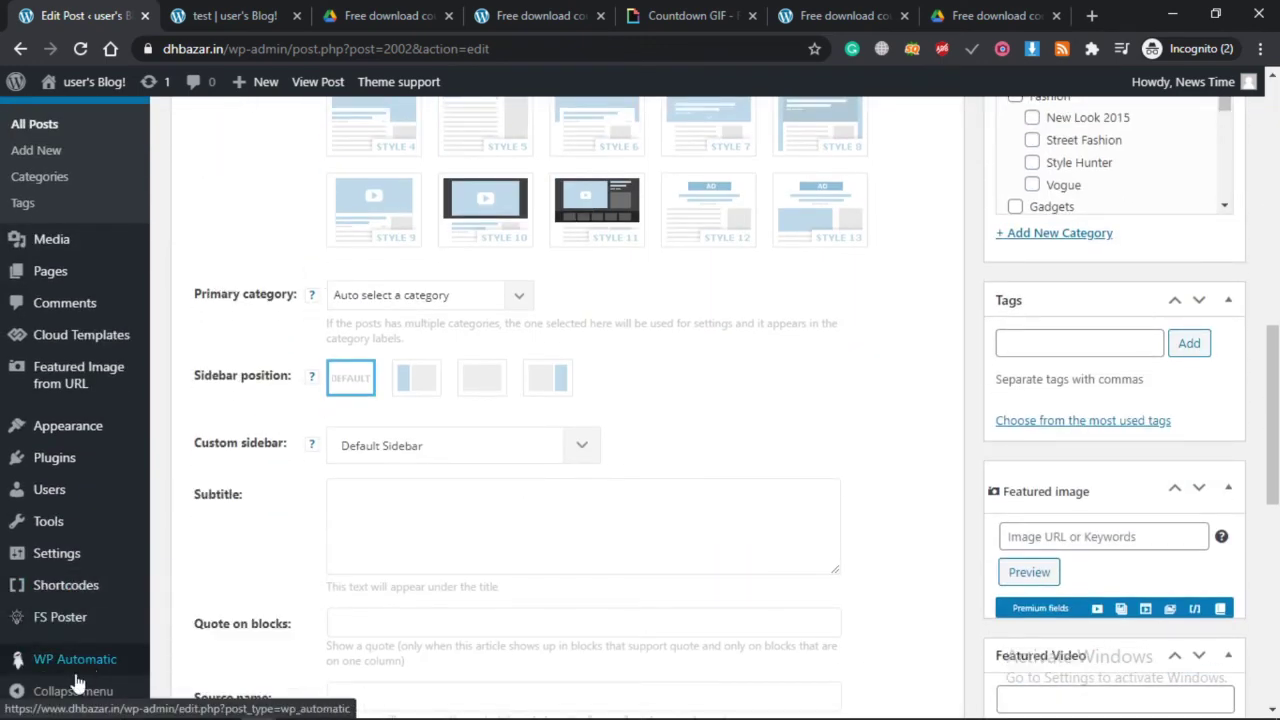
mouse_move(42, 563)
mouse_move(45, 527)
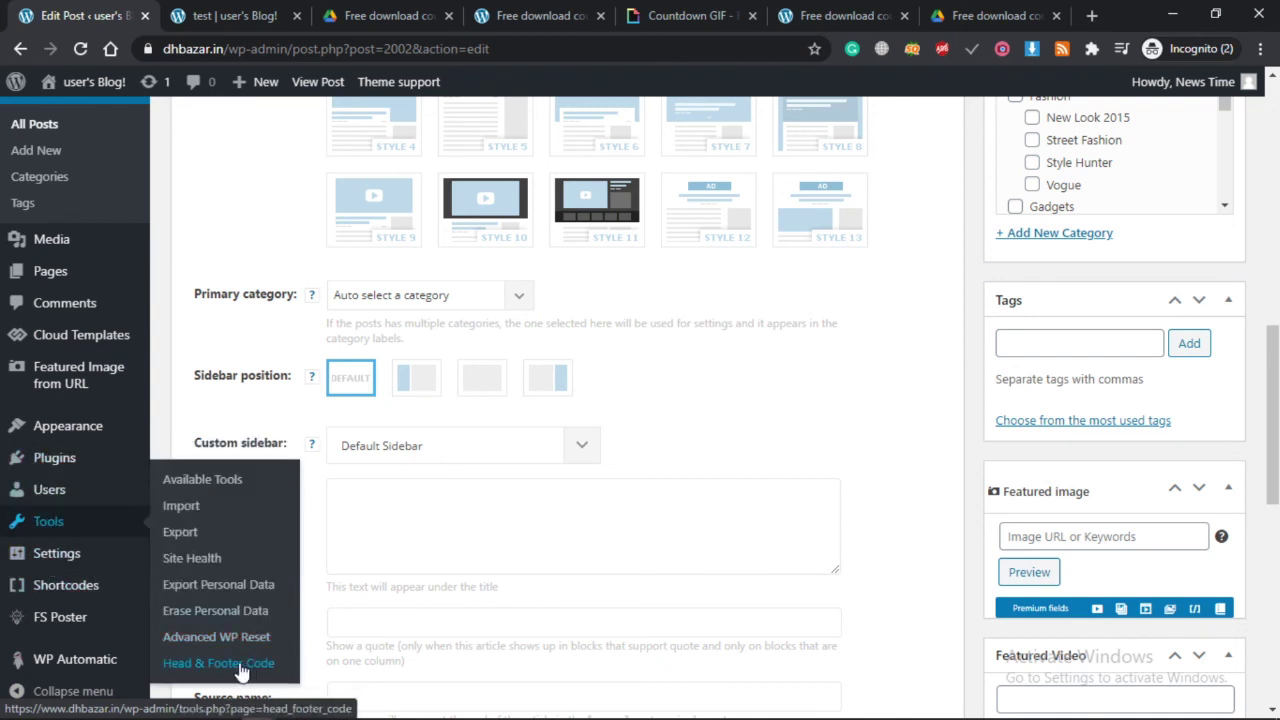
left_click(228, 665)
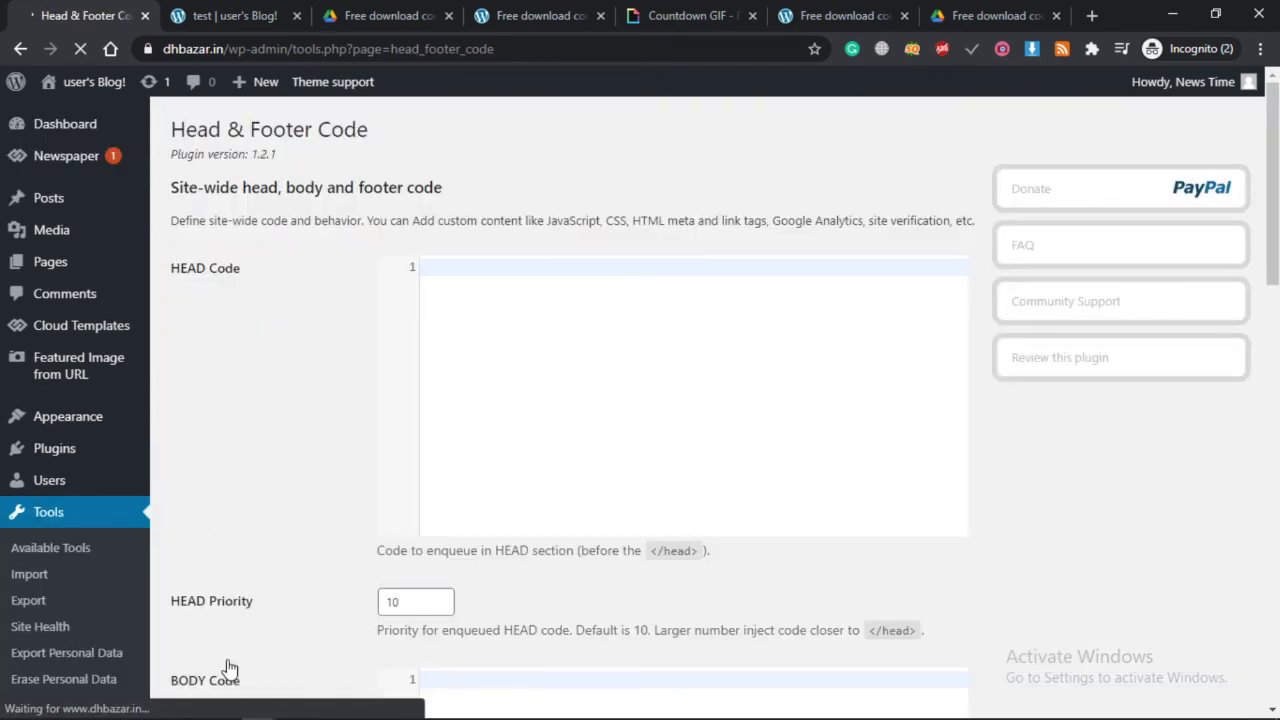
Change both 15s in the footer countdown script to 10 and save changes.
scroll(760, 583, "down", 5)
scroll(760, 583, "down", 5)
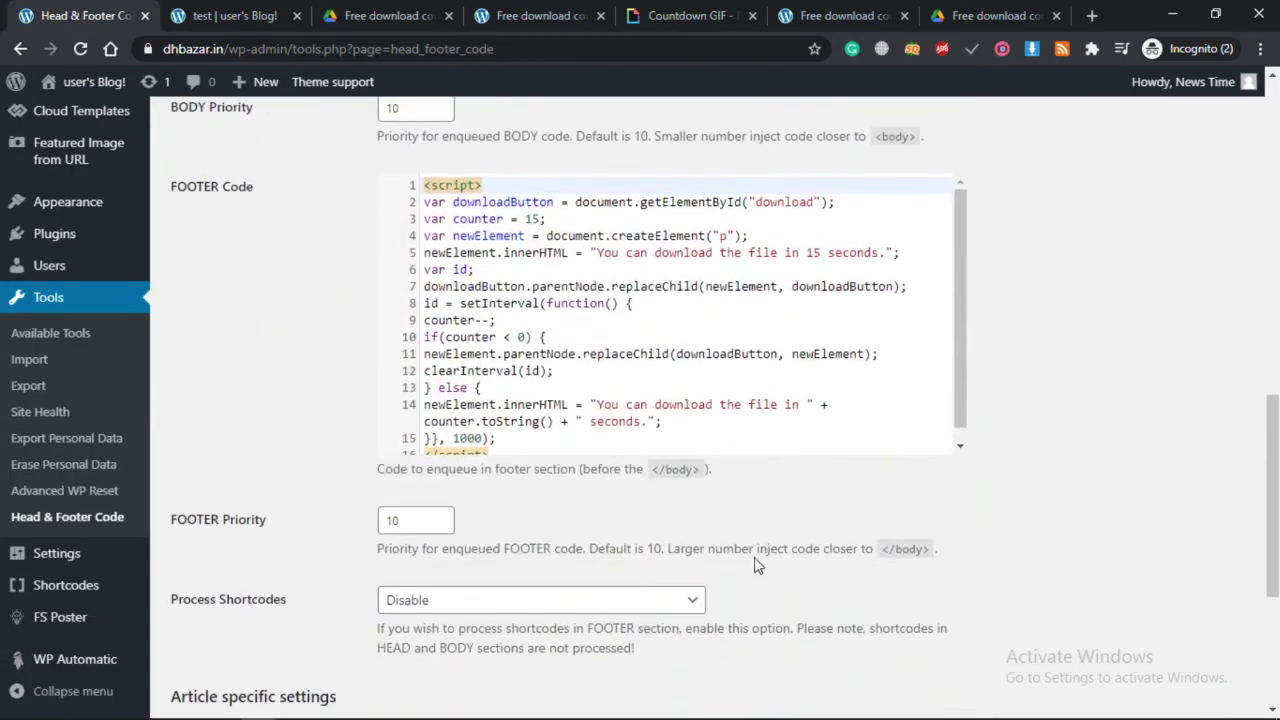
left_click(821, 254)
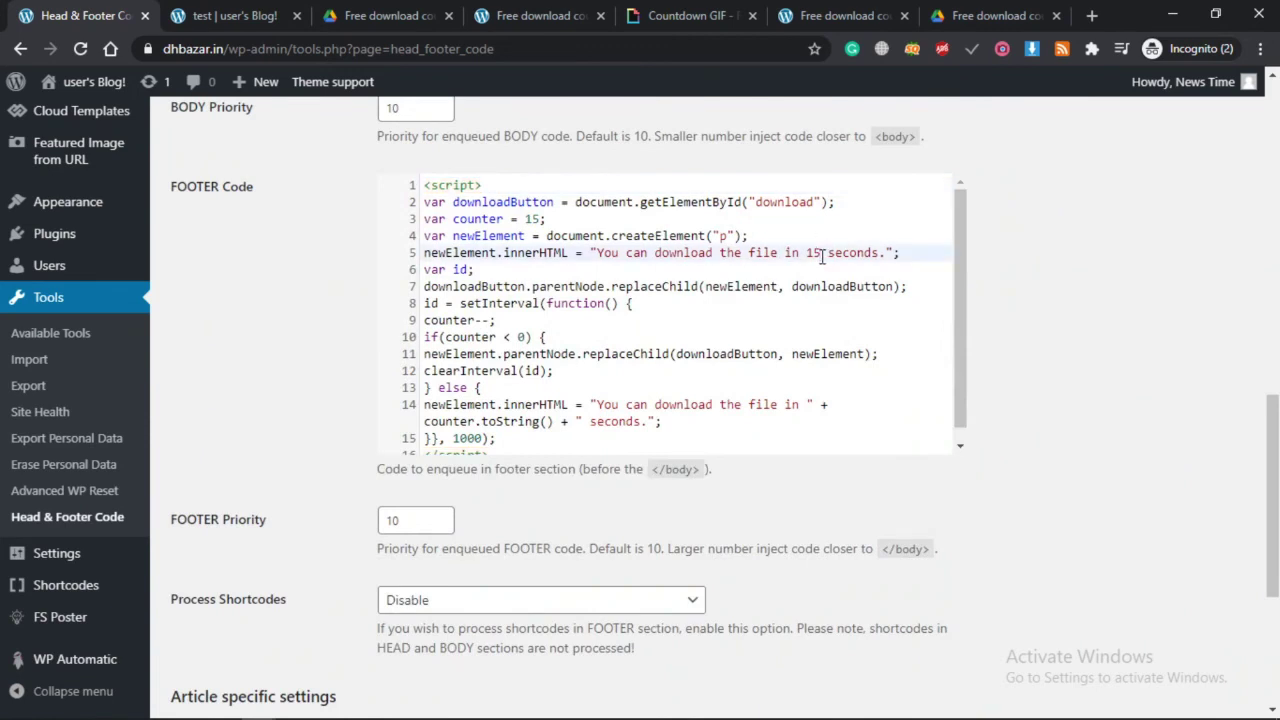
key("BackSpace")
type("0")
left_click(537, 221)
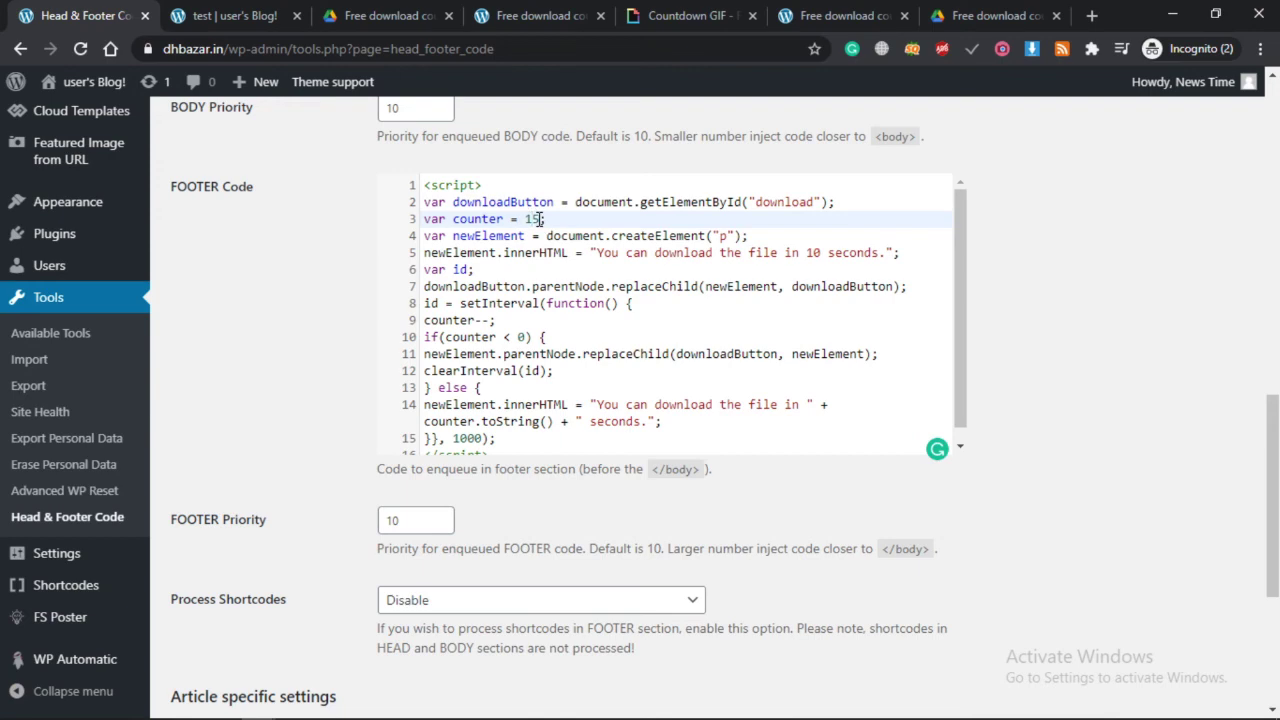
key("Delete")
type("0")
scroll(781, 402, "down", 1)
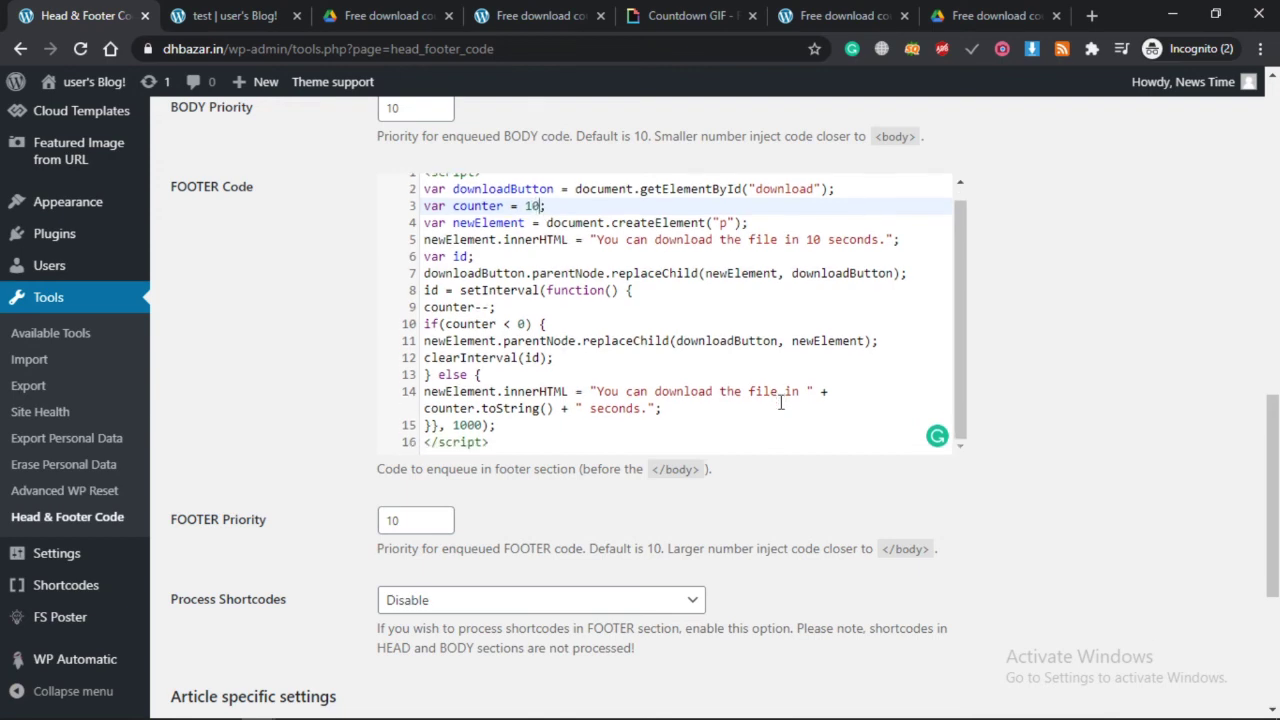
scroll(674, 574, "down", 3)
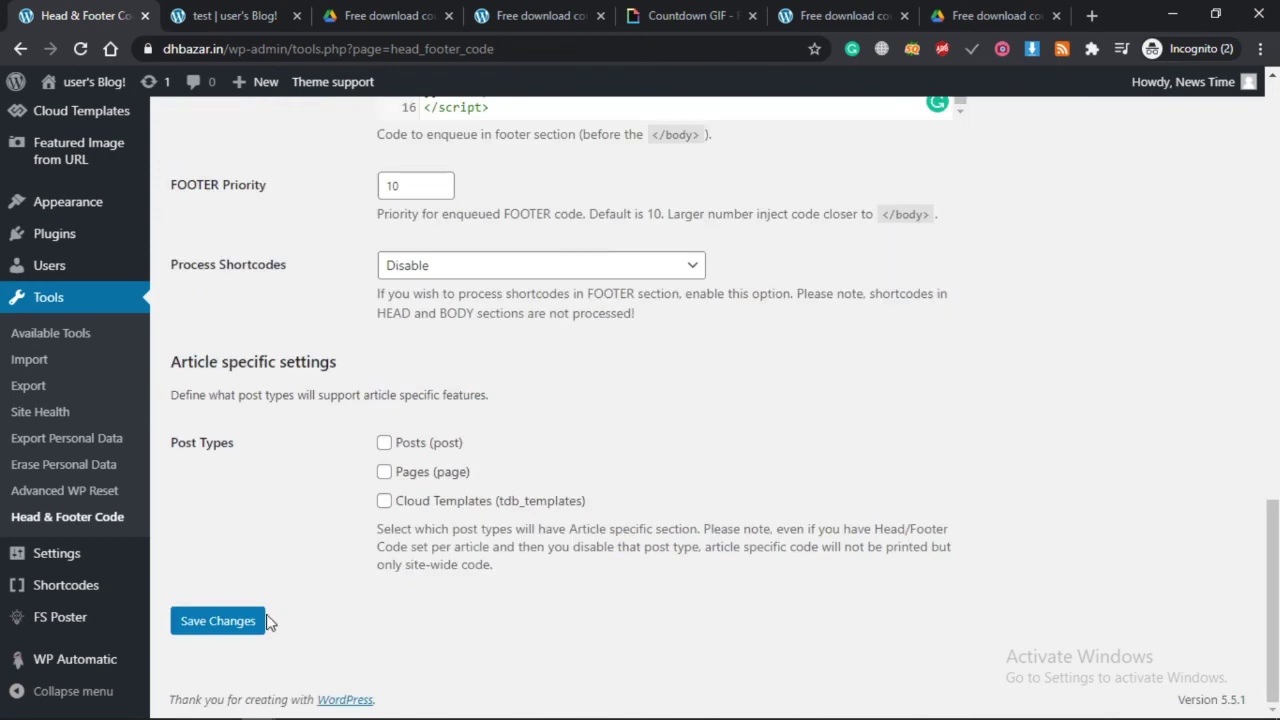
left_click(238, 630)
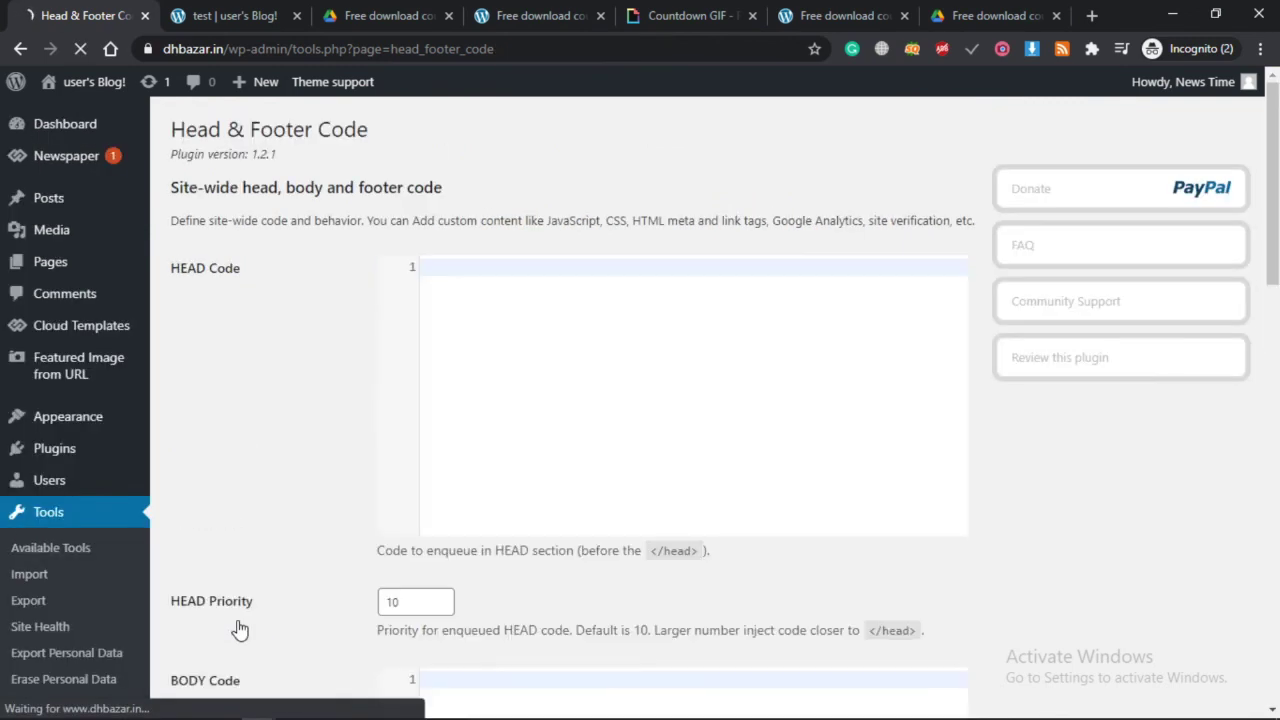
Reload the live test post to pick up the 10-second countdown.
left_click(232, 15)
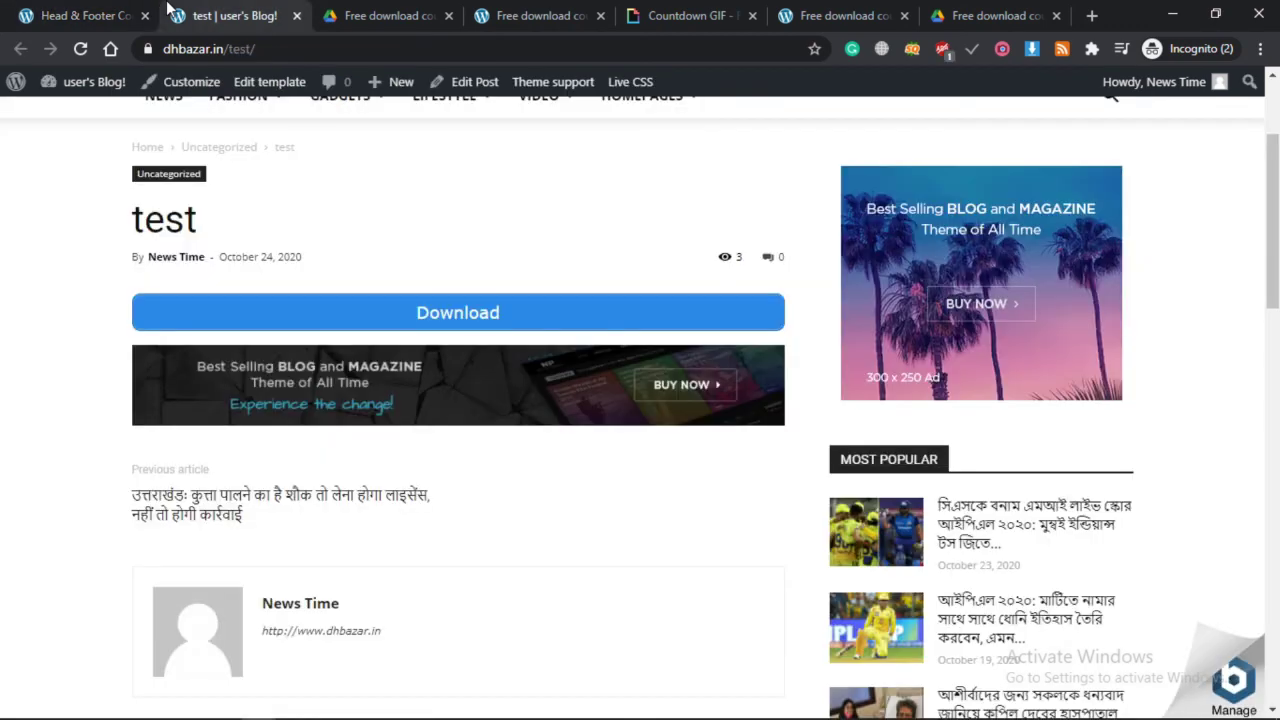
left_click(331, 55)
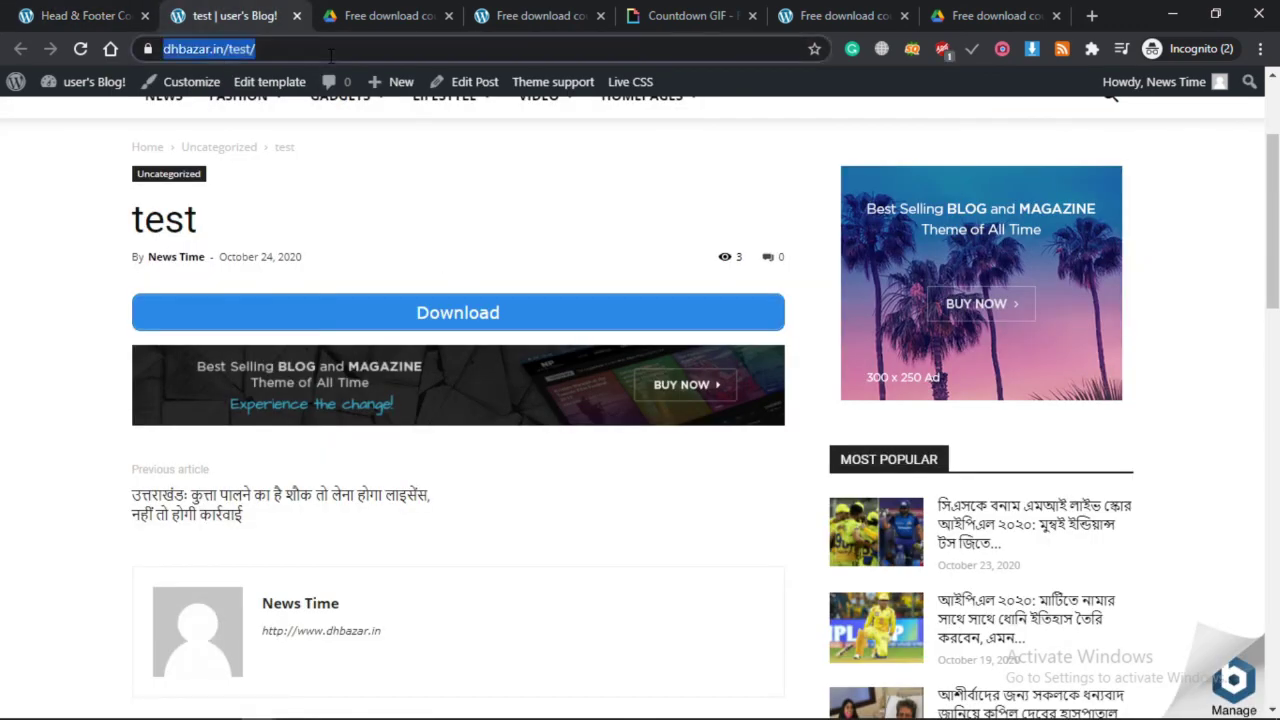
key("Return")
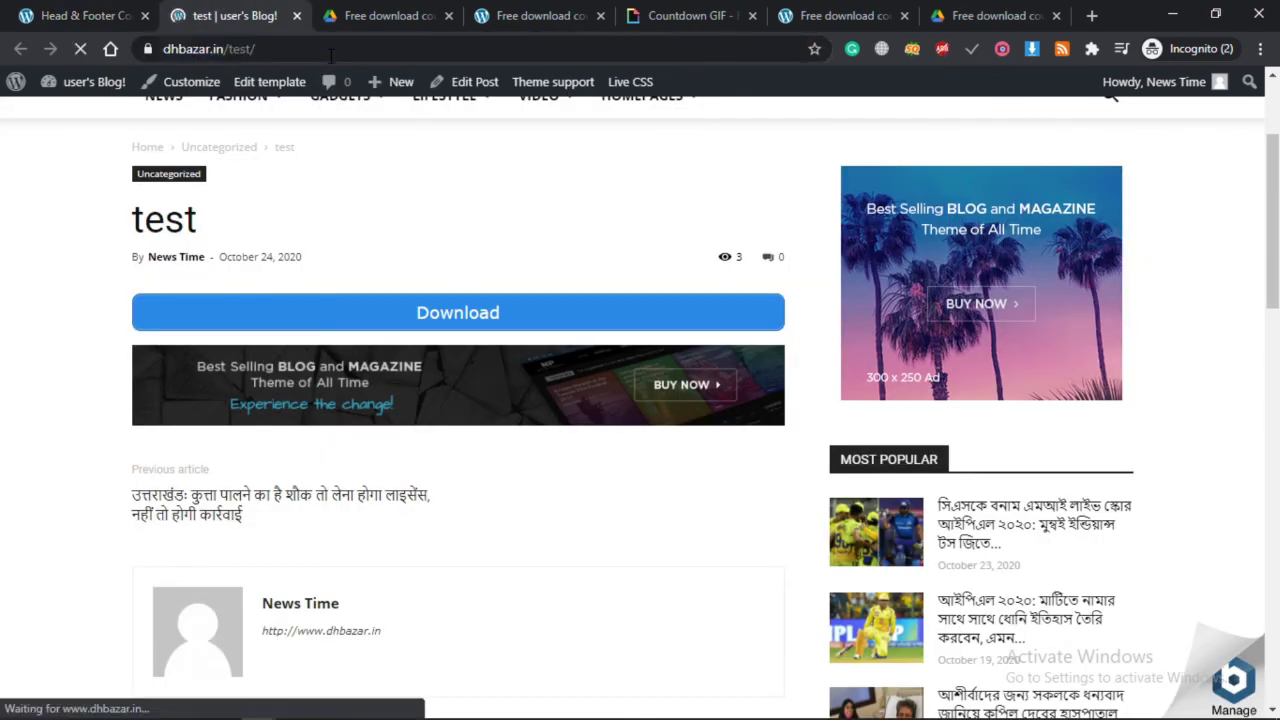